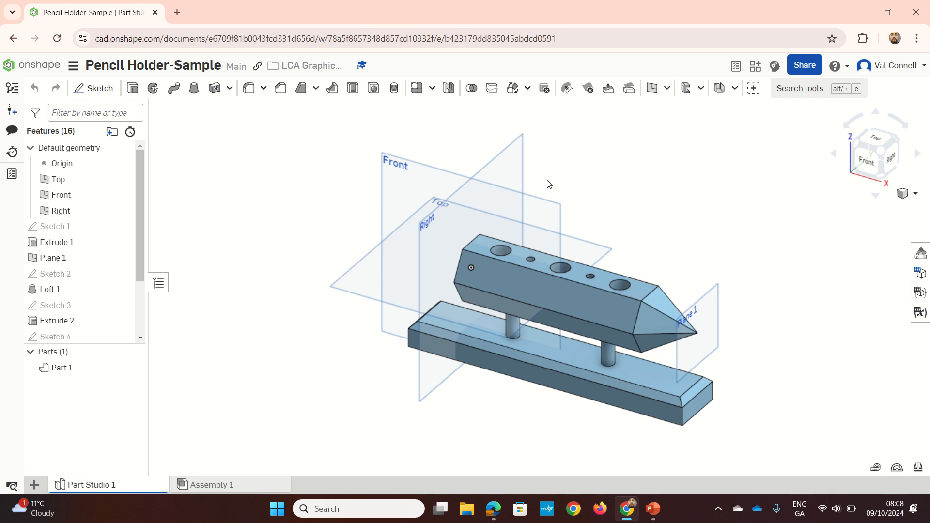
Create a new document named Sample Pencil Holder in the 4th year Computer Applications folder.
{"action": "mouse_move", "coordinate": [526, 236]}
{"action": "right_mouse_down"}
{"action": "mouse_move", "coordinate": [488, 230]}
{"action": "mouse_move", "coordinate": [492, 258]}
{"action": "mouse_move", "coordinate": [565, 245]}
{"action": "mouse_move", "coordinate": [600, 251]}
{"action": "mouse_move", "coordinate": [581, 269]}
{"action": "mouse_move", "coordinate": [501, 293]}
{"action": "mouse_move", "coordinate": [535, 292]}
{"action": "mouse_move", "coordinate": [543, 278]}
{"action": "mouse_move", "coordinate": [551, 287]}
{"action": "right_mouse_up"}
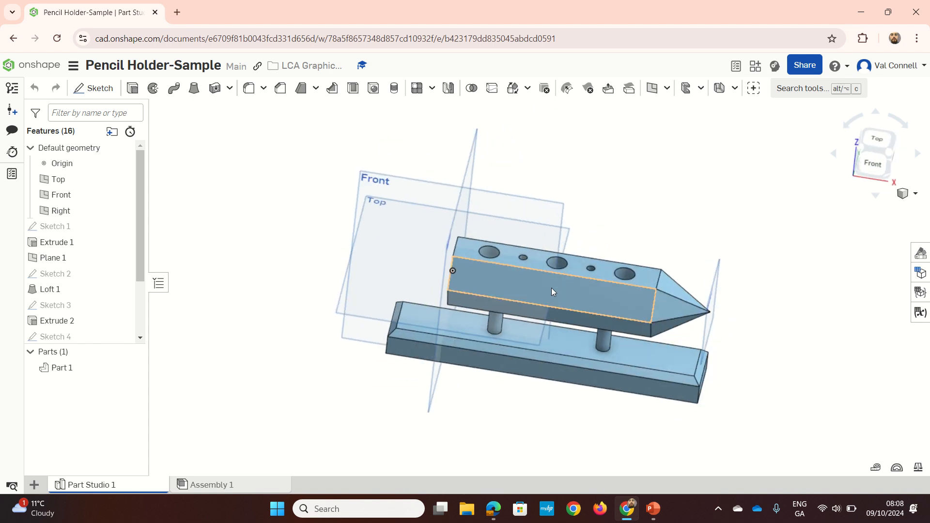
{"action": "left_click", "coordinate": [41, 67]}
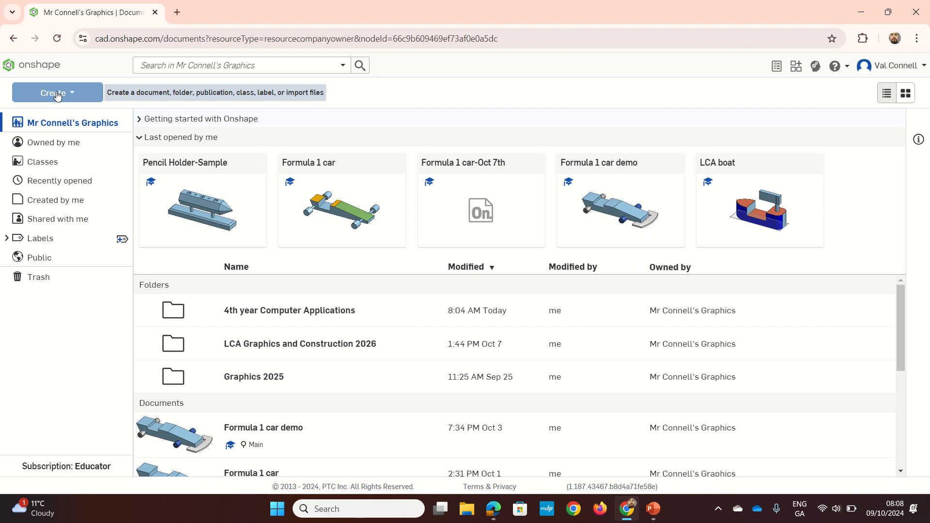
{"action": "left_click", "coordinate": [57, 97]}
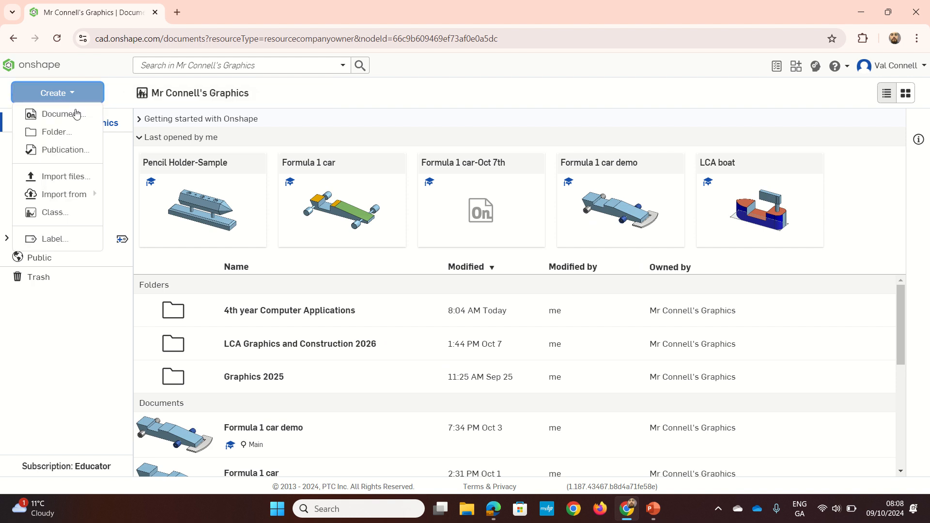
{"action": "left_click", "coordinate": [63, 114]}
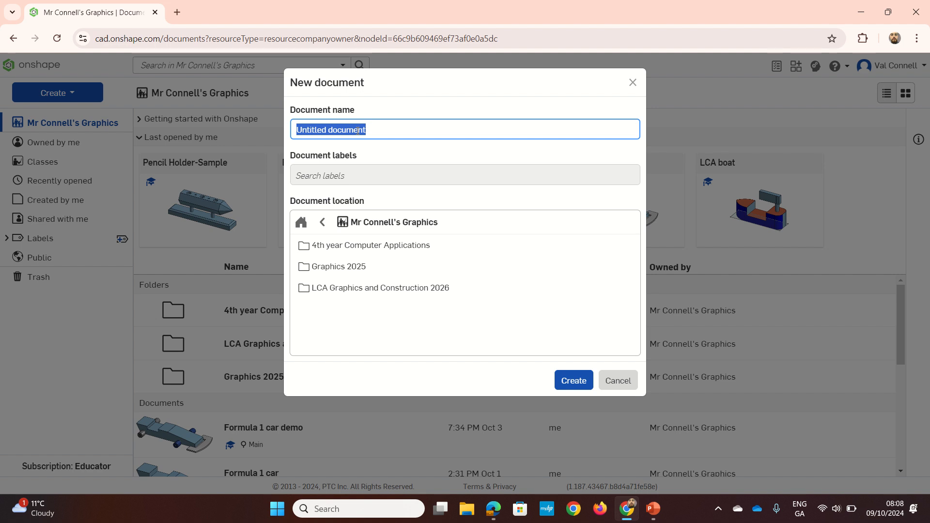
{"action": "type", "text": "Sample Pencil Holder"}
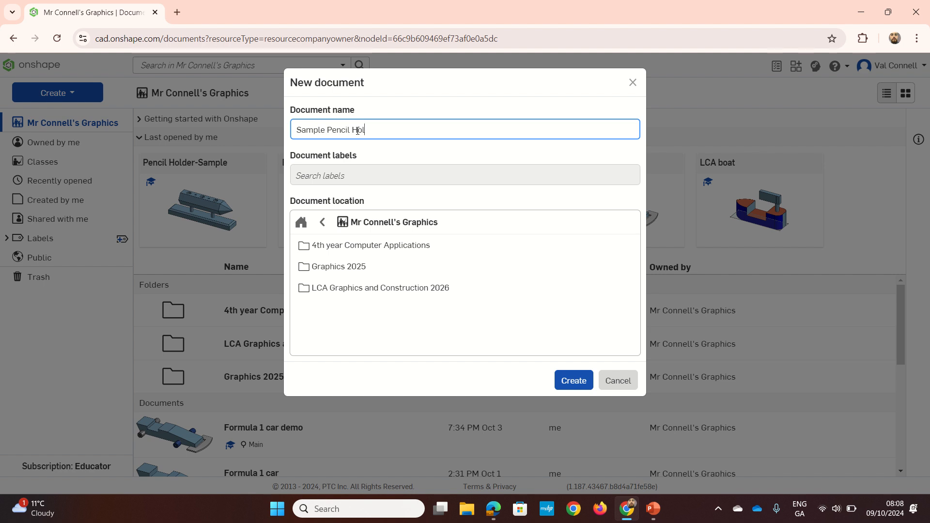
{"action": "left_click", "coordinate": [400, 245]}
{"action": "left_click", "coordinate": [569, 389]}
{"action": "left_click", "coordinate": [570, 388]}
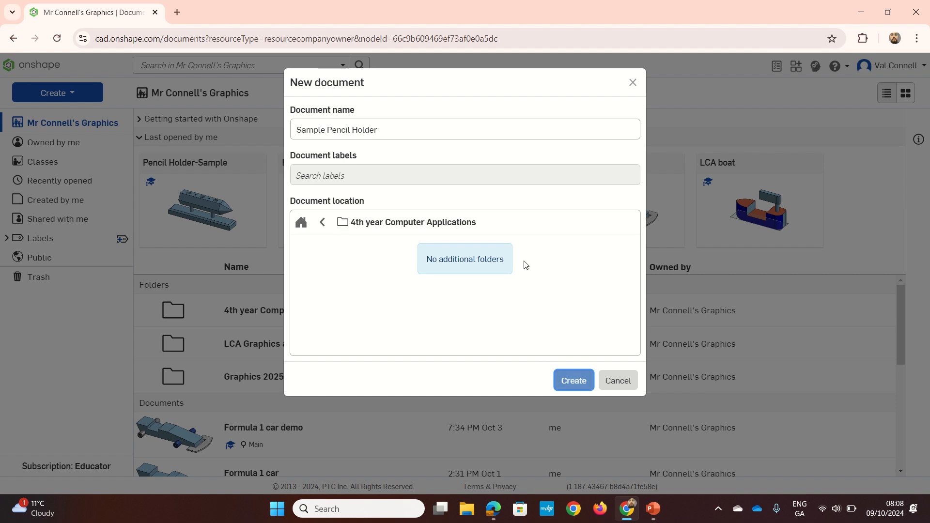
Start a new sketch on the Right plane.
{"action": "mouse_move", "coordinate": [378, 10]}
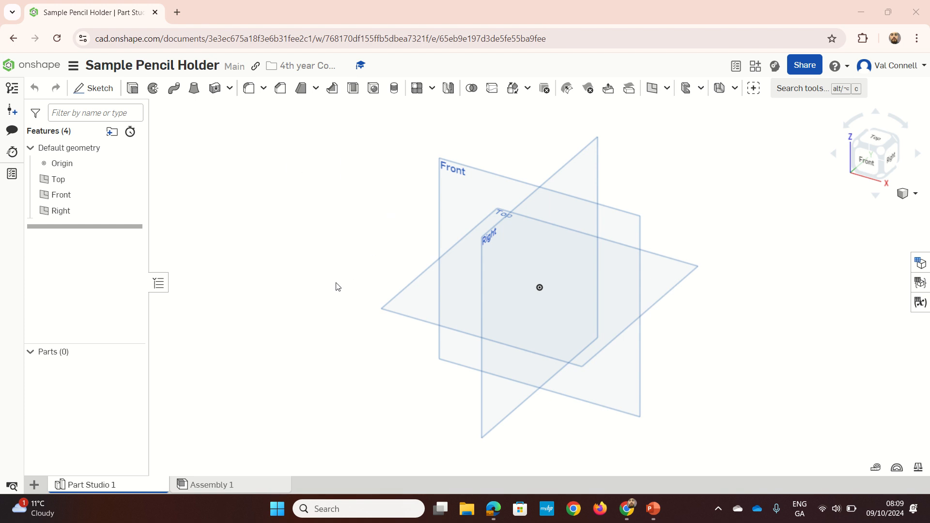
{"action": "left_click", "coordinate": [99, 90]}
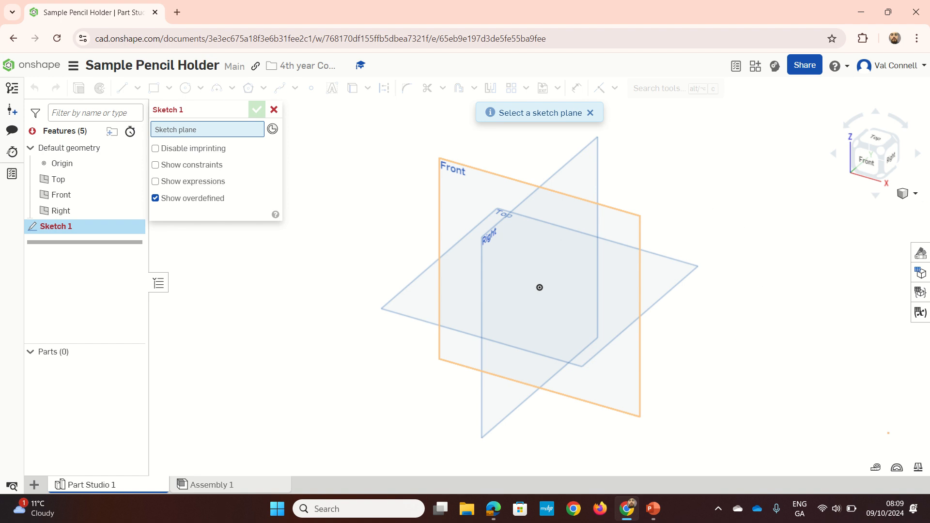
{"action": "mouse_move", "coordinate": [533, 423]}
{"action": "left_mouse_down"}
{"action": "mouse_move", "coordinate": [458, 456]}
{"action": "mouse_move", "coordinate": [499, 406]}
{"action": "mouse_move", "coordinate": [468, 409]}
{"action": "mouse_move", "coordinate": [499, 421]}
{"action": "mouse_move", "coordinate": [467, 417]}
{"action": "left_mouse_up"}
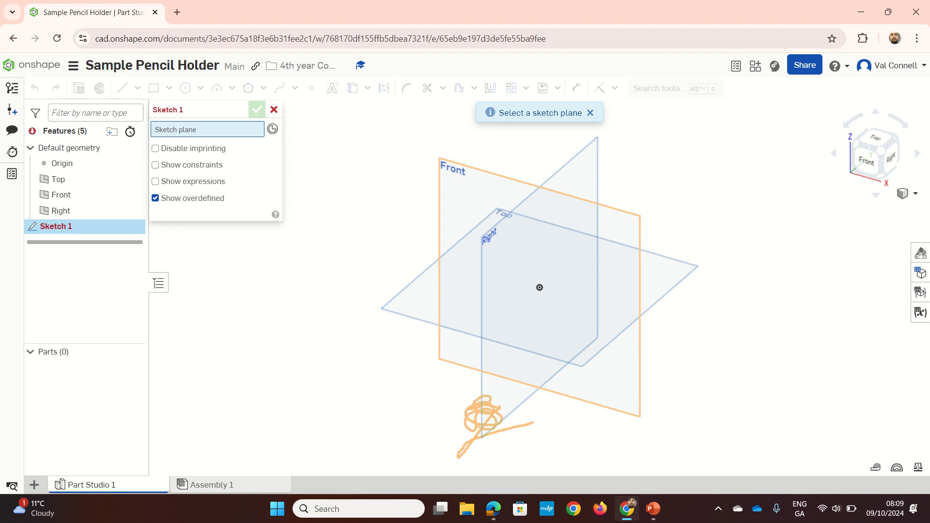
{"action": "left_click", "coordinate": [480, 404]}
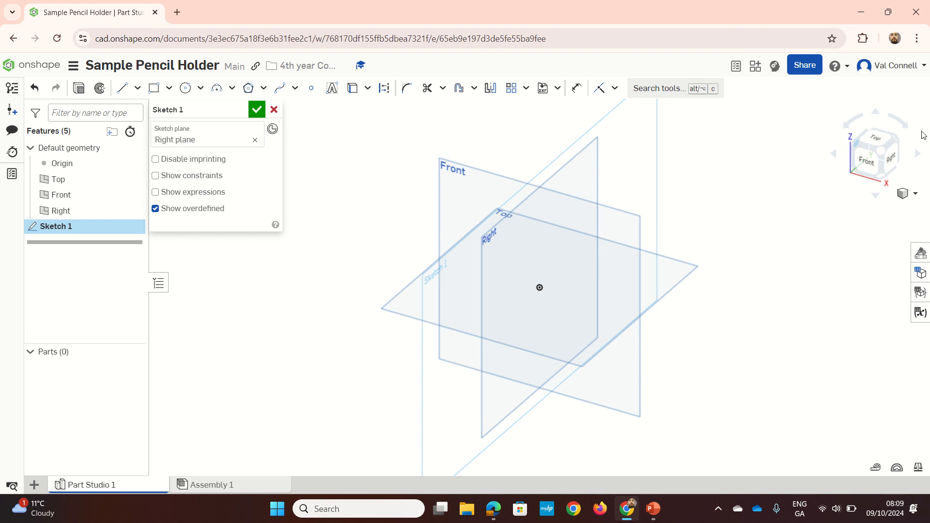
{"action": "left_click", "coordinate": [894, 154]}
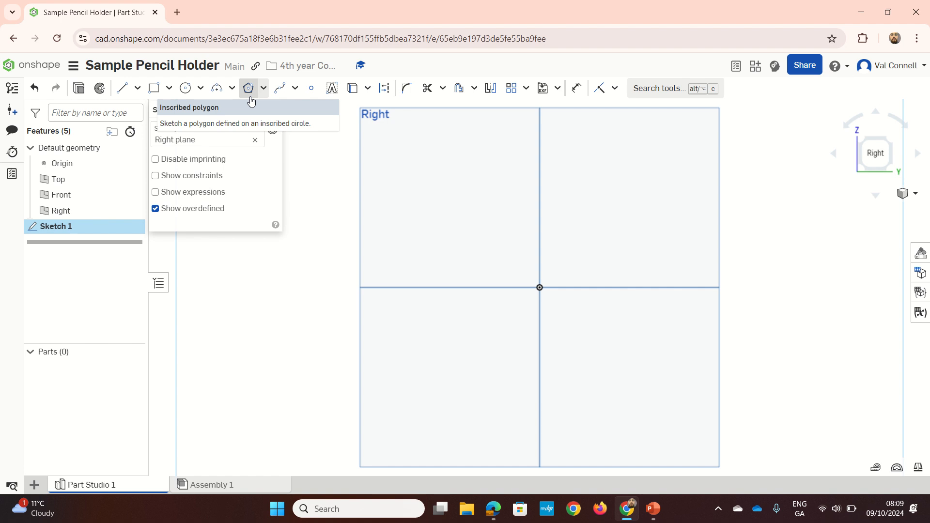
Sketch an inscribed six-sided polygon with a circle diameter of about 28 mm, above and to the left of the origin, with horizontal upper and lower sides.
{"action": "left_click_drag", "start_coordinate": [239, 64], "coordinate": [261, 91]}
{"action": "left_click", "coordinate": [248, 88]}
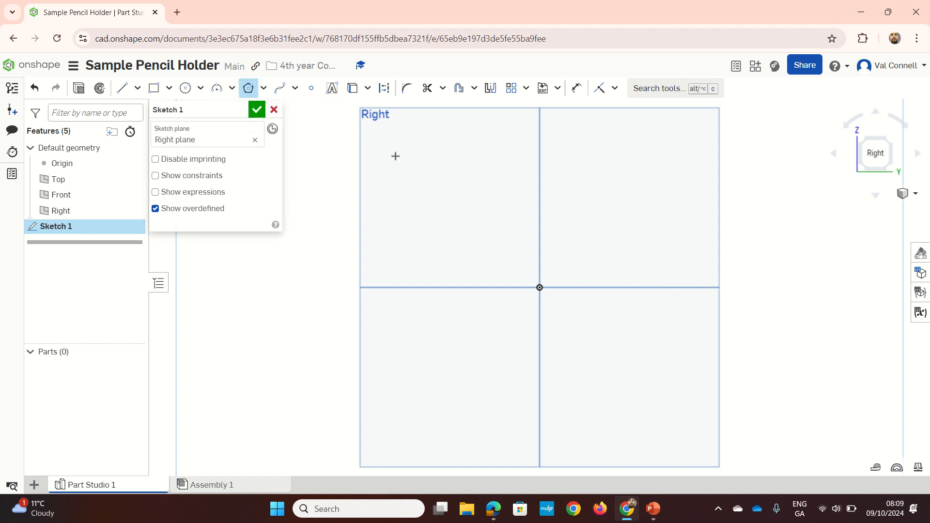
{"action": "left_click", "coordinate": [448, 186]}
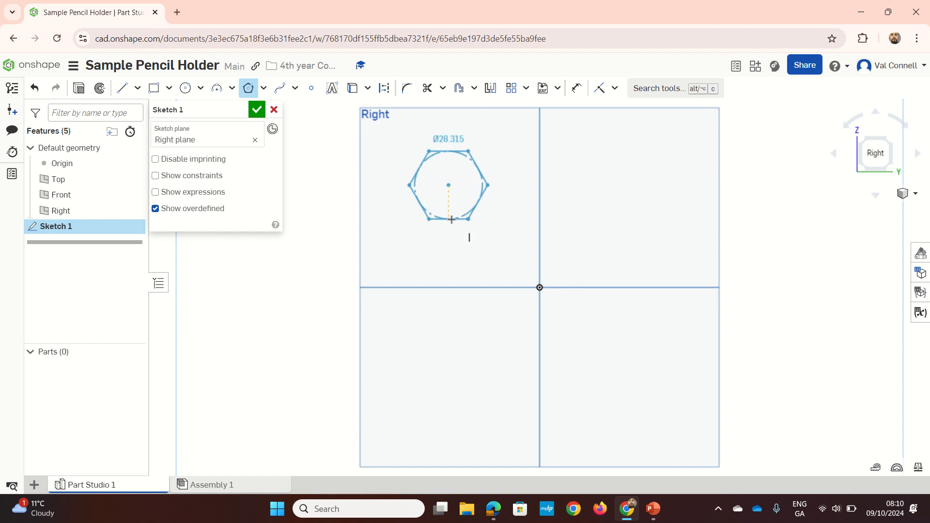
{"action": "left_click", "coordinate": [452, 219]}
{"action": "left_click", "coordinate": [465, 216]}
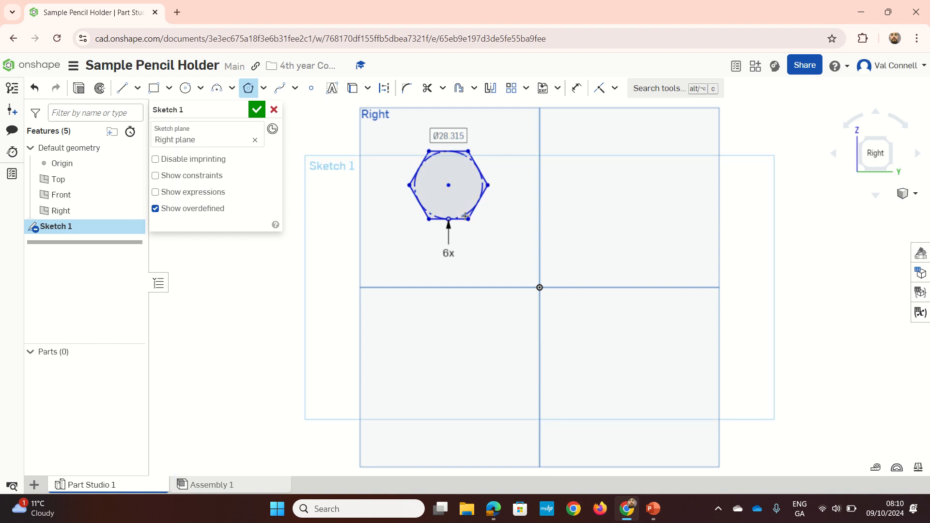
Dimension the hexagon's upper horizontal side to 20 mm.
{"action": "key", "text": "d"}
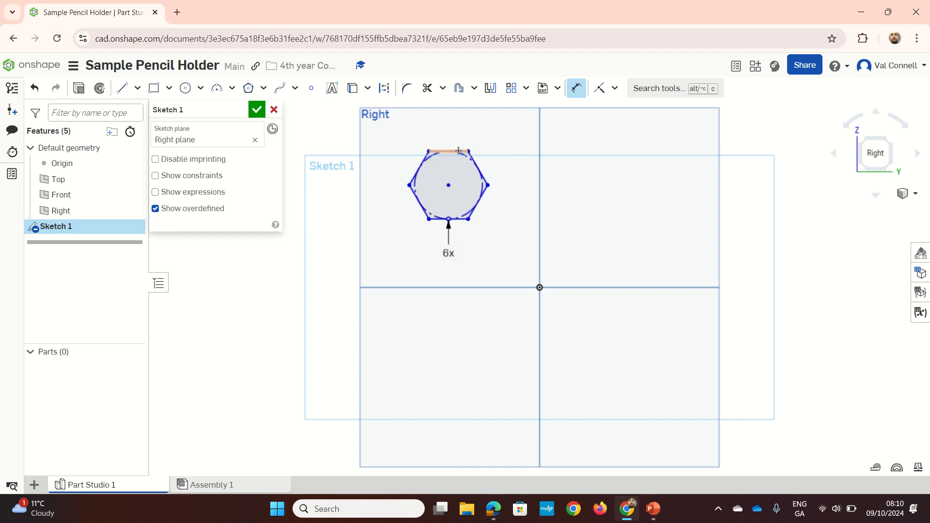
{"action": "scroll", "coordinate": [458, 151], "scroll_direction": "up", "scroll_amount": 3}
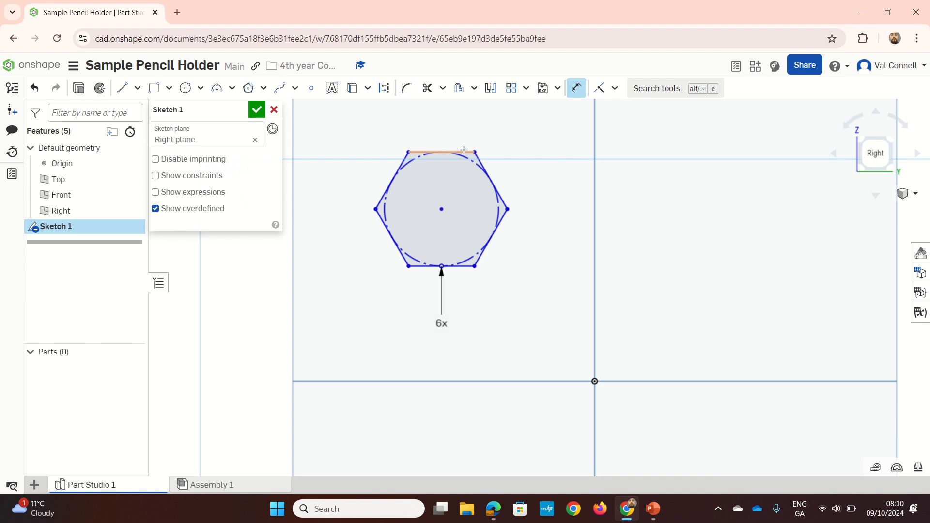
{"action": "left_click", "coordinate": [463, 150]}
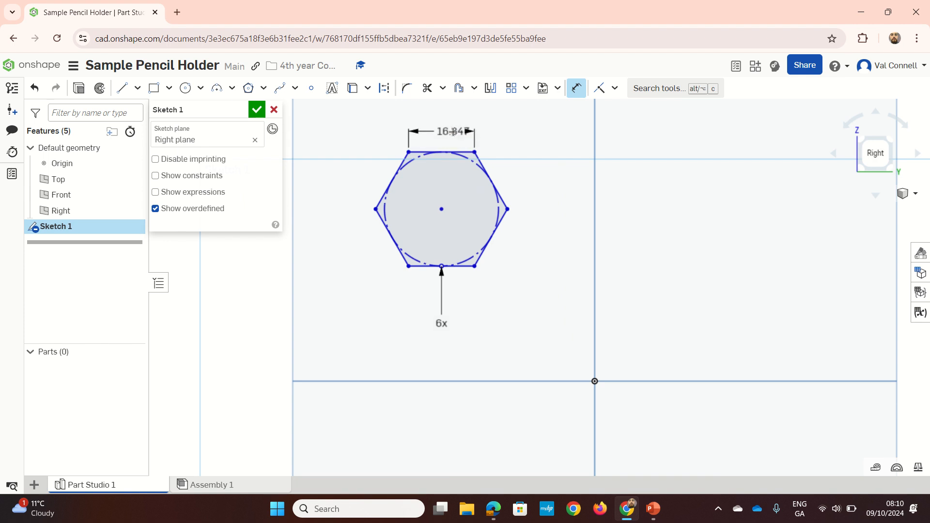
{"action": "left_click", "coordinate": [454, 134]}
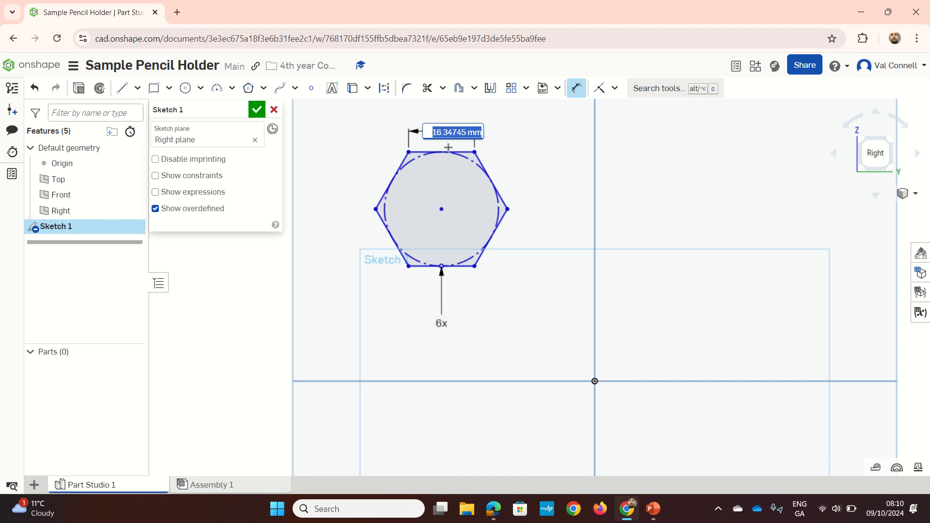
{"action": "type", "text": "20mm"}
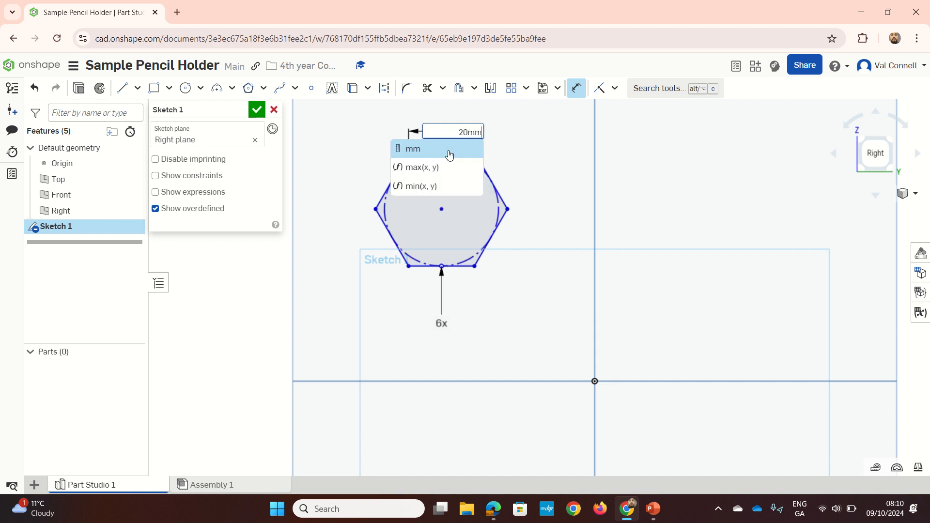
{"action": "key", "text": "Return"}
{"action": "scroll", "coordinate": [453, 165], "scroll_direction": "down", "scroll_amount": 2}
{"action": "scroll", "coordinate": [453, 166], "scroll_direction": "down", "scroll_amount": 2}
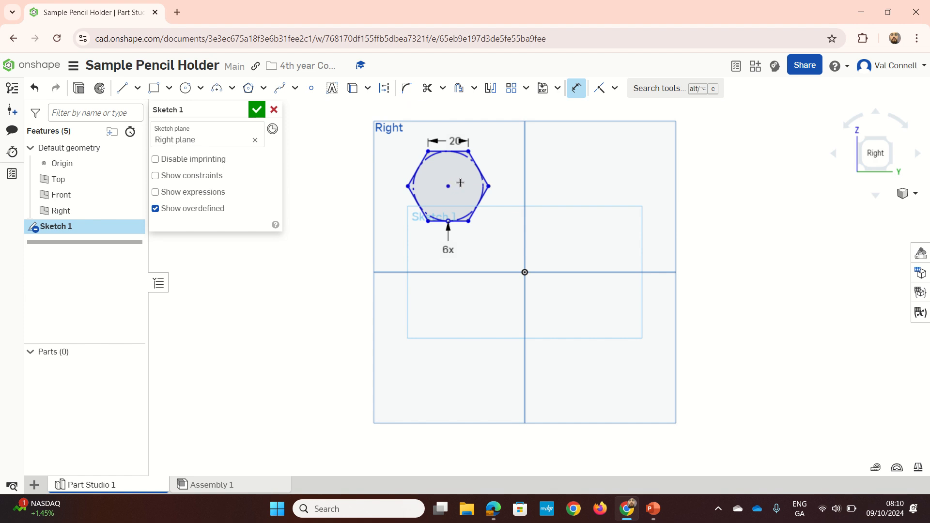
Dimension the horizontal distance from the hexagon's centre to the vertical plane line through the origin as 50 mm.
{"action": "left_click", "coordinate": [526, 175]}
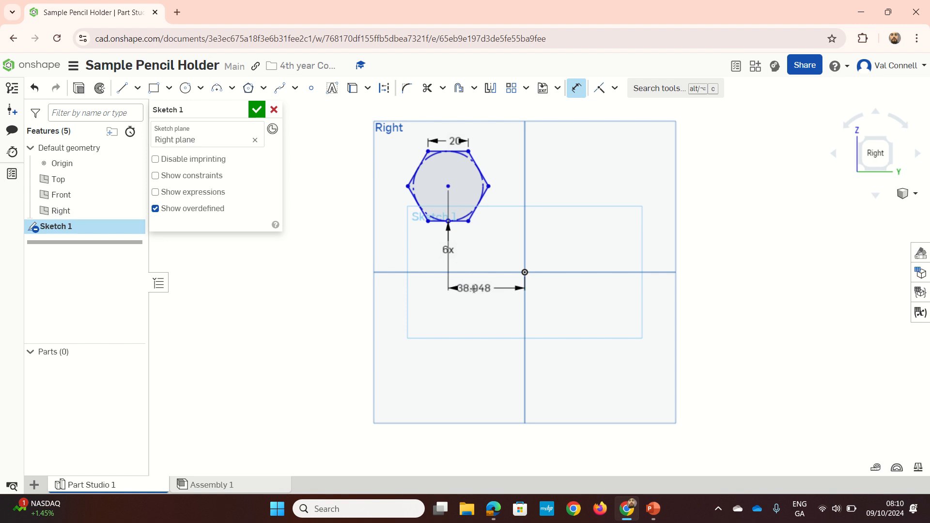
{"action": "left_click", "coordinate": [487, 366]}
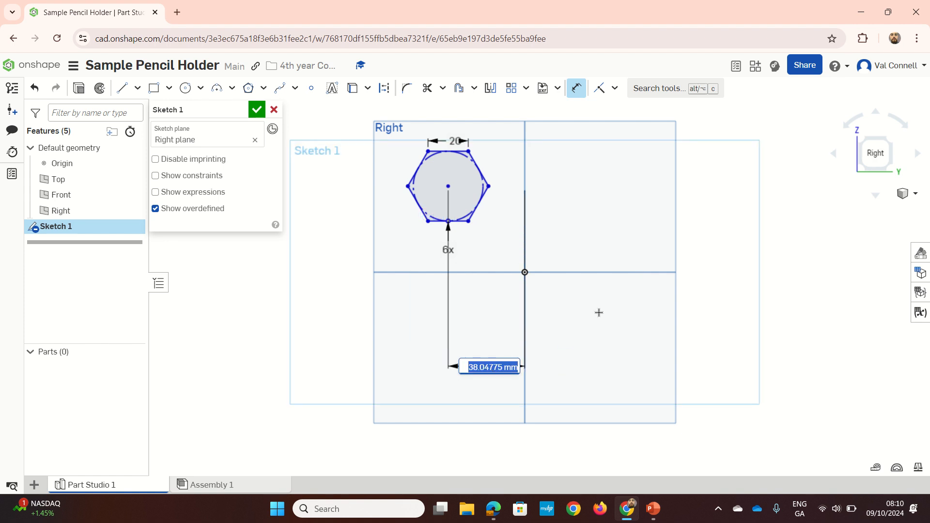
{"action": "type", "text": "50"}
{"action": "key", "text": "Return"}
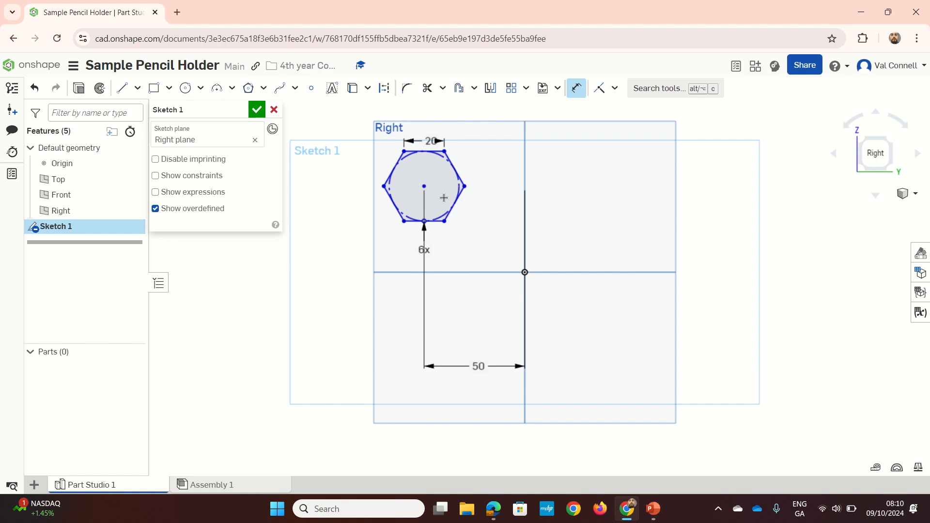
Dimension the vertical distance from the hexagon's lower side to the horizontal plane line through the origin as 50 mm.
{"action": "left_click", "coordinate": [437, 221]}
{"action": "left_click", "coordinate": [453, 271]}
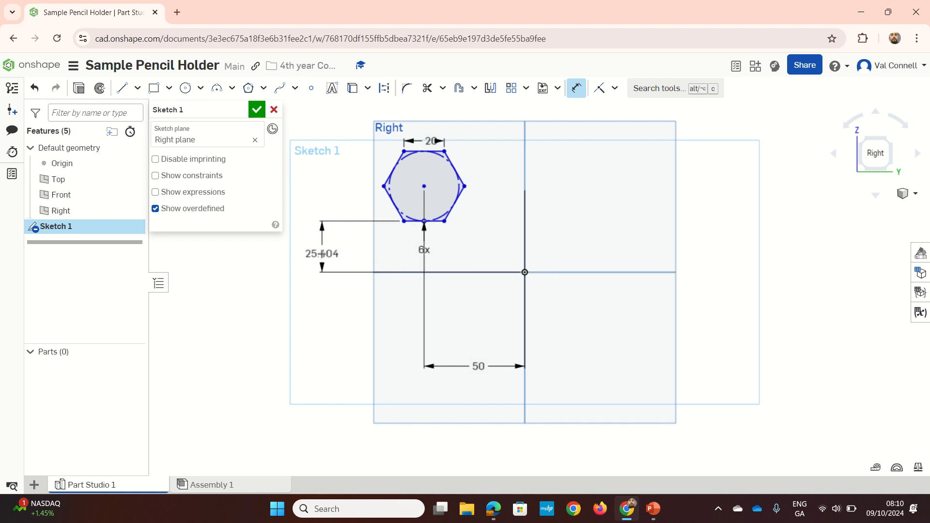
{"action": "left_click", "coordinate": [317, 247]}
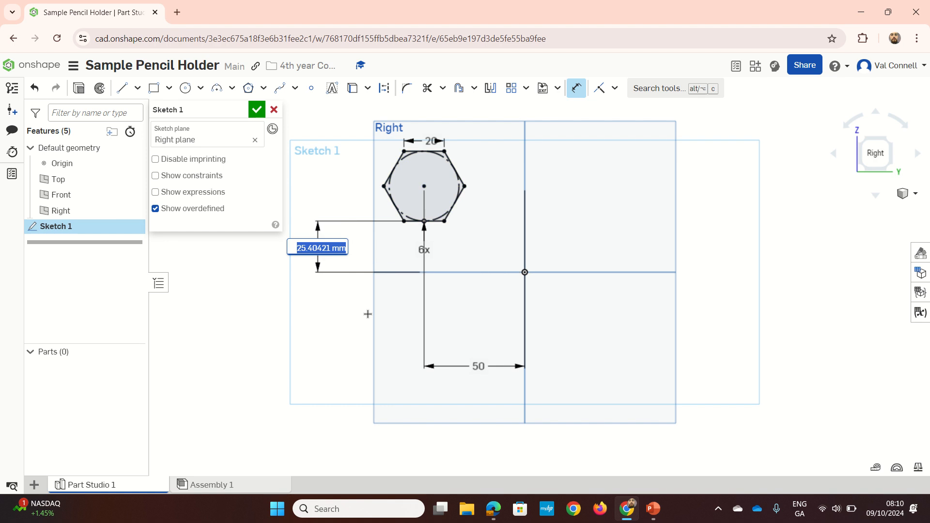
{"action": "type", "text": "5"}
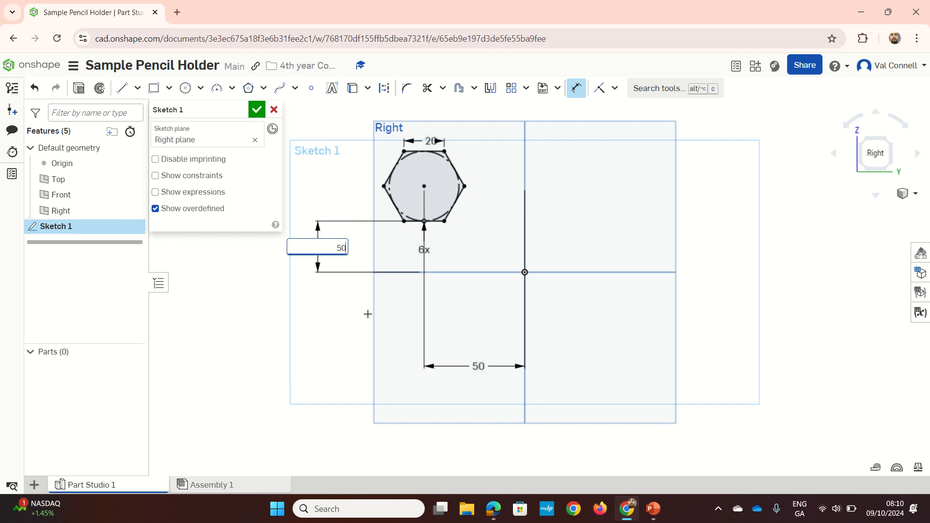
{"action": "type", "text": "0"}
{"action": "key", "text": "Return"}
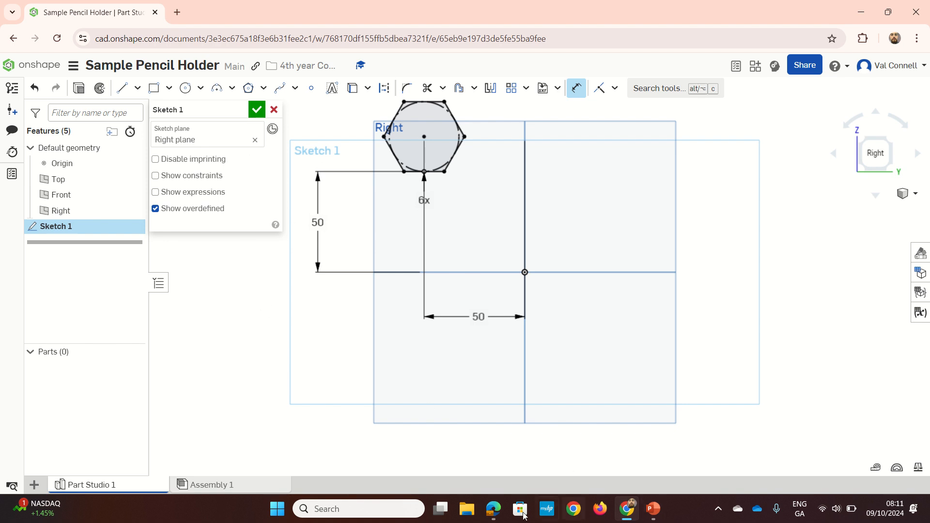
{"action": "left_click", "coordinate": [499, 514]}
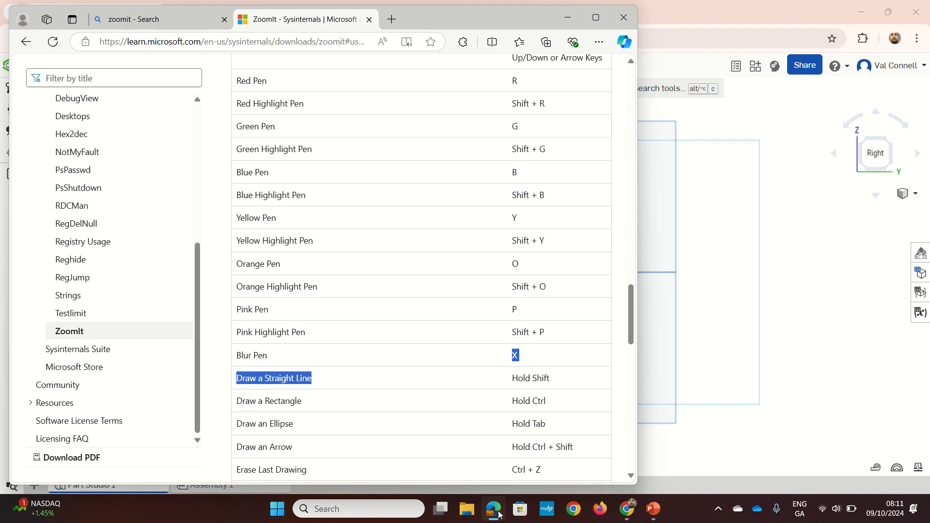
{"action": "left_click", "coordinate": [499, 513]}
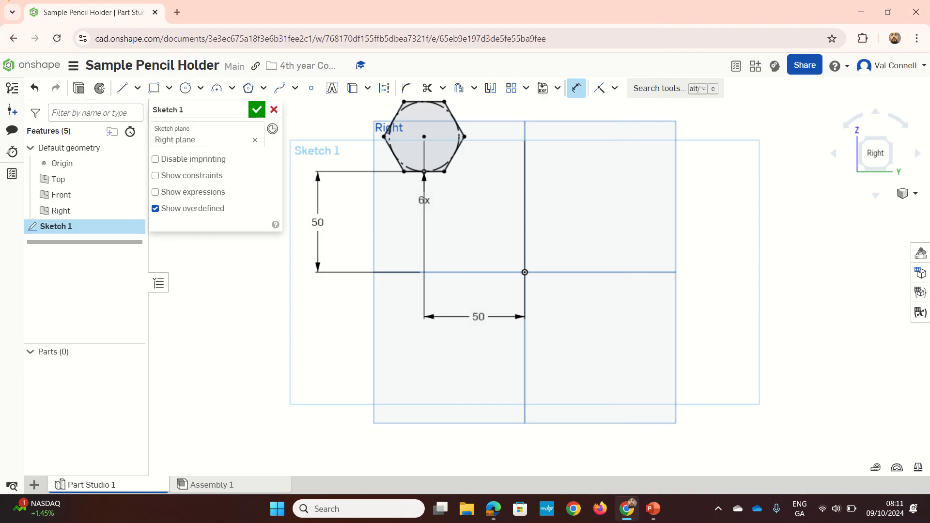
{"action": "mouse_move", "coordinate": [165, 254]}
{"action": "left_mouse_down"}
{"action": "mouse_move", "coordinate": [100, 247]}
{"action": "mouse_move", "coordinate": [99, 232]}
{"action": "left_mouse_up"}
{"action": "mouse_move", "coordinate": [103, 73]}
{"action": "left_mouse_down"}
{"action": "mouse_move", "coordinate": [71, 89]}
{"action": "mouse_move", "coordinate": [115, 70]}
{"action": "left_mouse_up"}
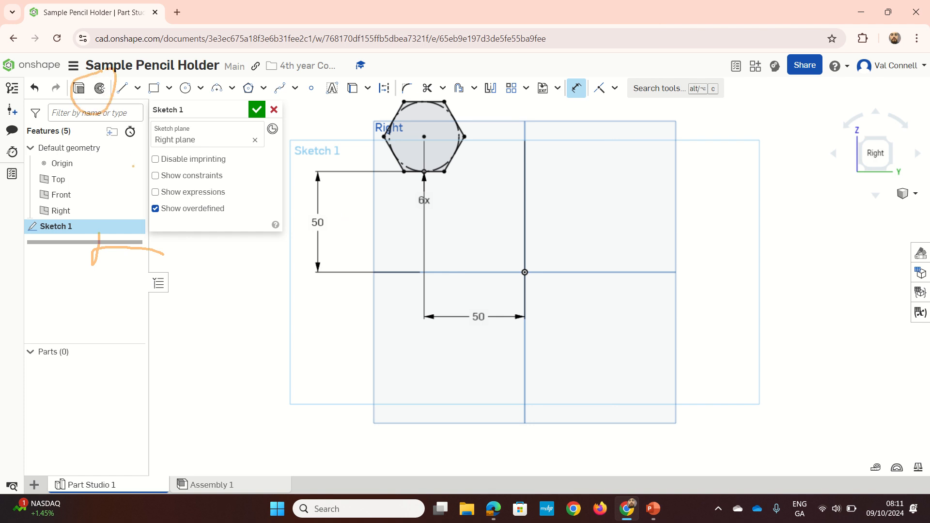
{"action": "left_click_drag", "start_coordinate": [133, 166], "coordinate": [105, 102]}
{"action": "left_click_drag", "start_coordinate": [117, 168], "coordinate": [84, 100]}
{"action": "key", "text": "Escape"}
Extrude the hexagon sketch as a new solid with a blind depth of 150 mm.
{"action": "left_click", "coordinate": [83, 94]}
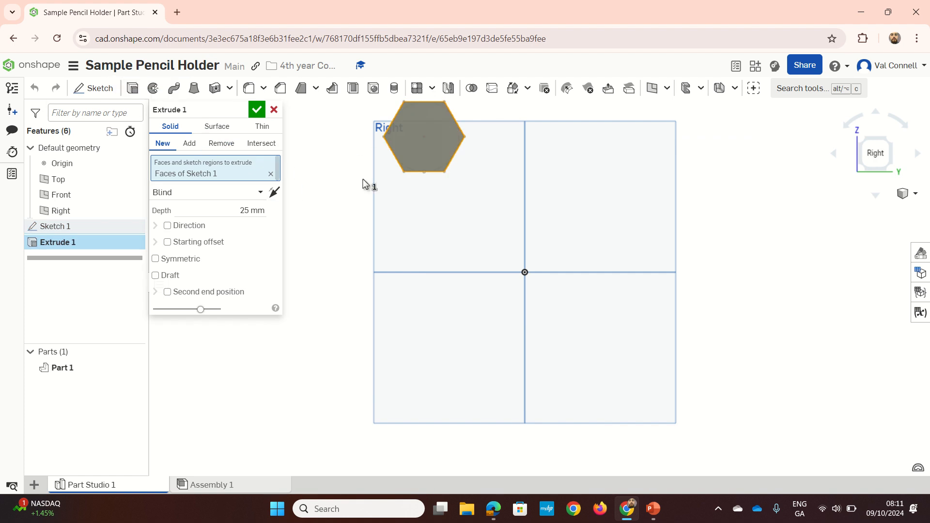
{"action": "scroll", "coordinate": [371, 180], "scroll_direction": "up", "scroll_amount": 1}
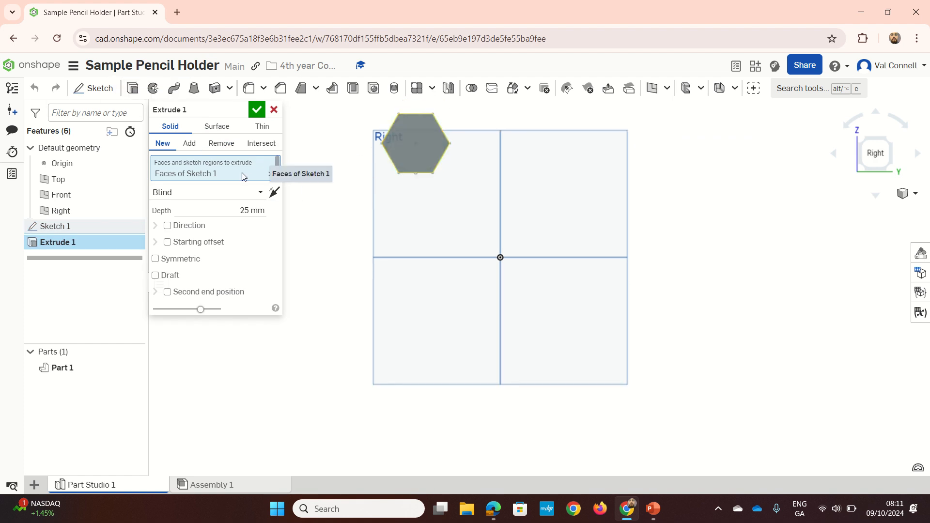
{"action": "right_click_drag", "start_coordinate": [328, 153], "coordinate": [362, 175]}
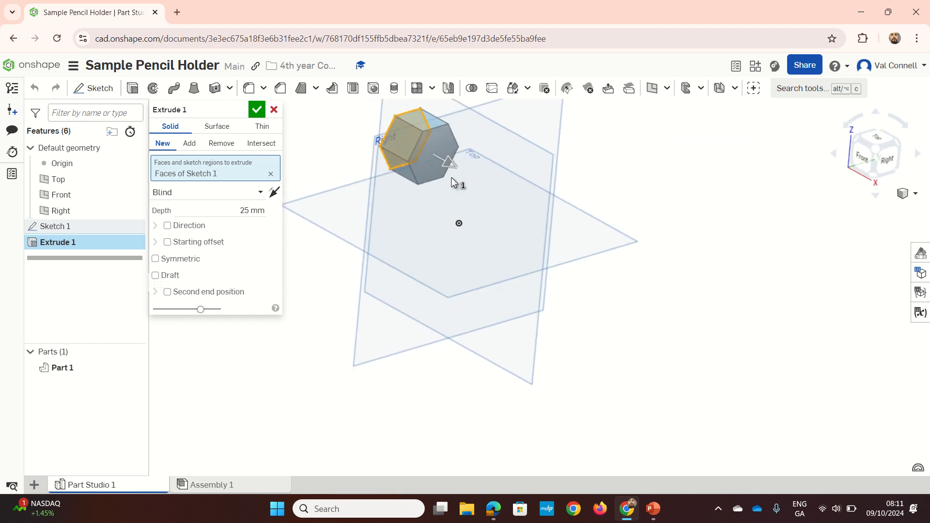
{"action": "mouse_move", "coordinate": [457, 181]}
{"action": "right_mouse_down"}
{"action": "mouse_move", "coordinate": [498, 164]}
{"action": "mouse_move", "coordinate": [499, 199]}
{"action": "mouse_move", "coordinate": [479, 190]}
{"action": "mouse_move", "coordinate": [491, 194]}
{"action": "mouse_move", "coordinate": [458, 217]}
{"action": "mouse_move", "coordinate": [474, 174]}
{"action": "right_mouse_up"}
{"action": "left_click", "coordinate": [242, 205]}
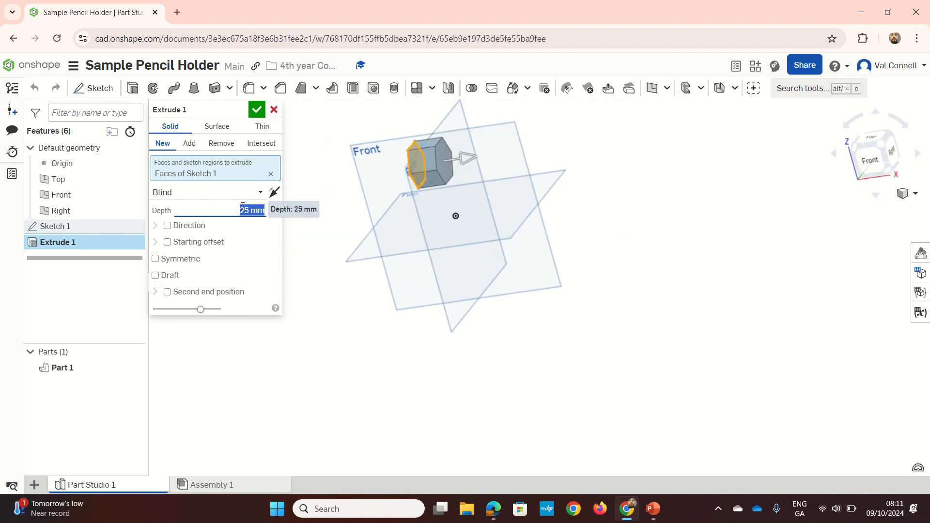
{"action": "type", "text": "150"}
{"action": "key", "text": "Return"}
{"action": "key", "text": "Return"}
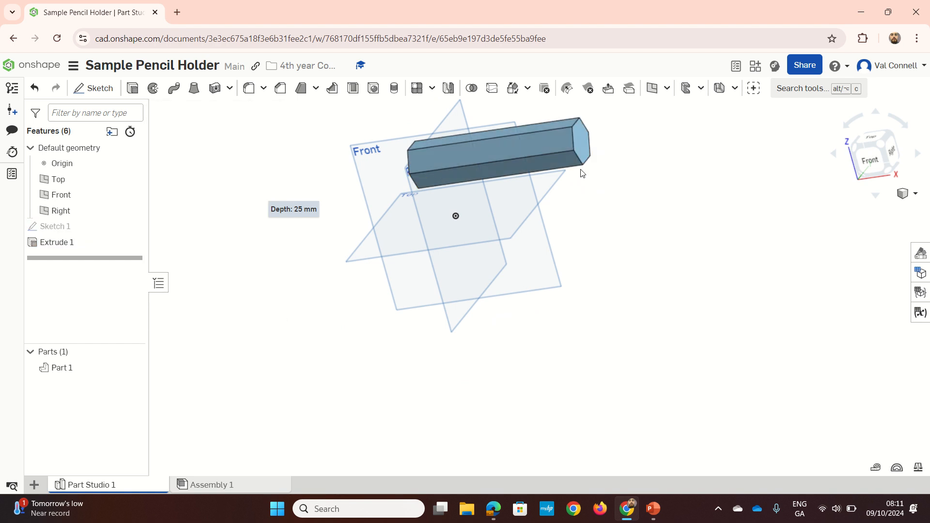
Create a construction plane offset 50 mm outward from the hexagonal body's end face.
{"action": "right_click_drag", "start_coordinate": [593, 166], "coordinate": [555, 187]}
{"action": "scroll", "coordinate": [555, 189], "scroll_direction": "down", "scroll_amount": 4}
{"action": "scroll", "coordinate": [460, 137], "scroll_direction": "up", "scroll_amount": 5}
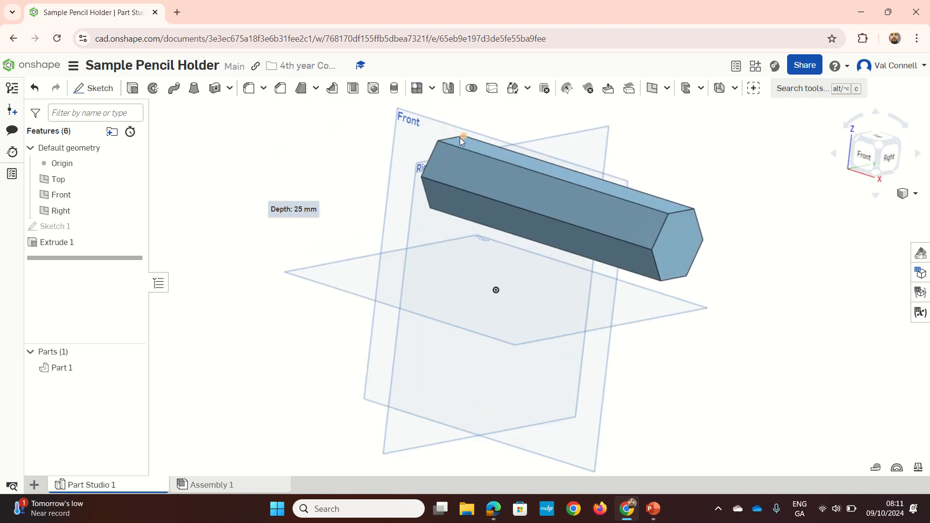
{"action": "right_click_drag", "start_coordinate": [460, 137], "coordinate": [491, 154]}
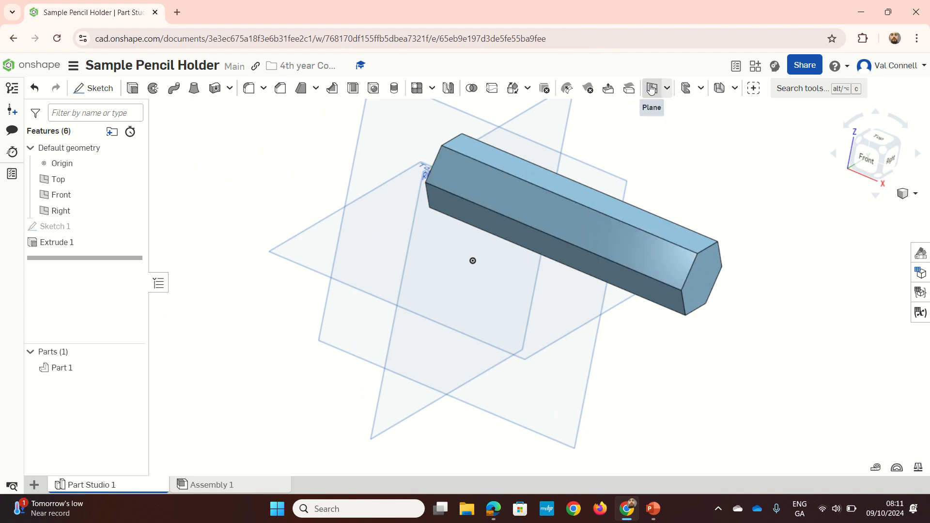
{"action": "left_click", "coordinate": [781, 86]}
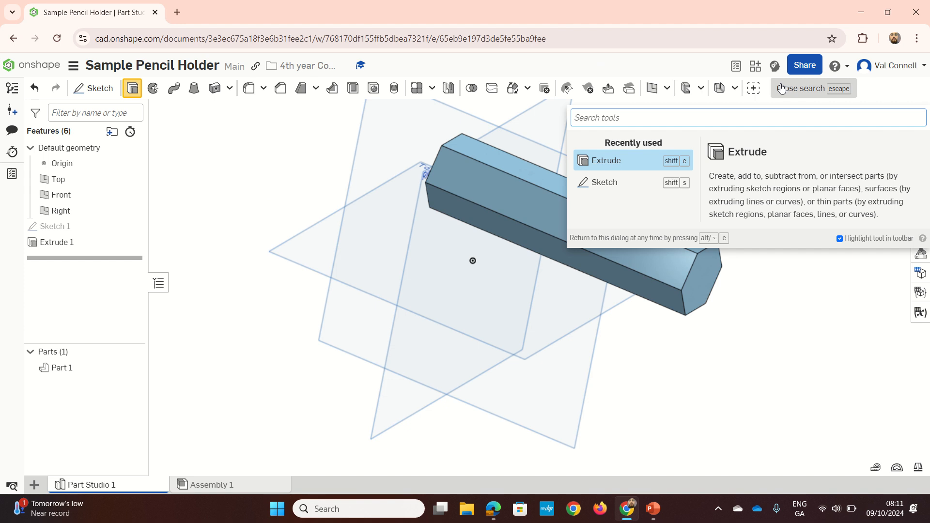
{"action": "type", "text": "pl"}
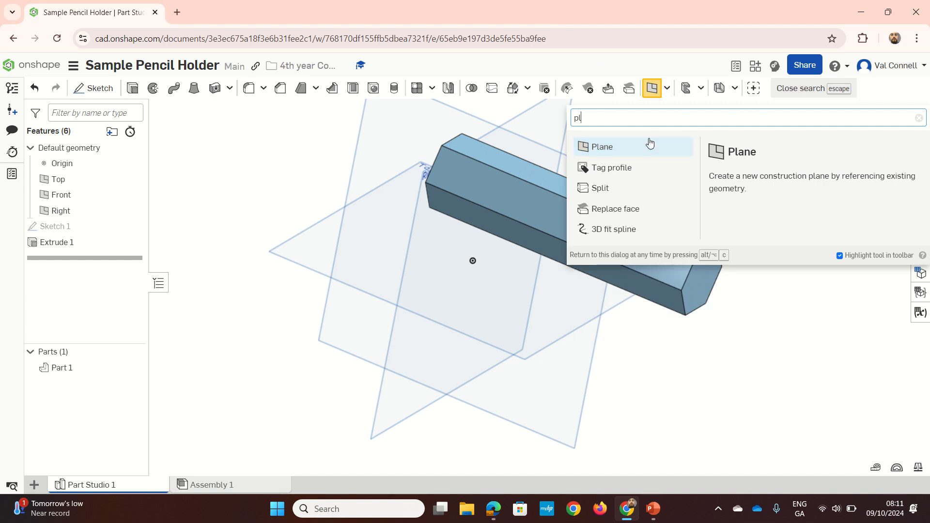
{"action": "left_click", "coordinate": [649, 140]}
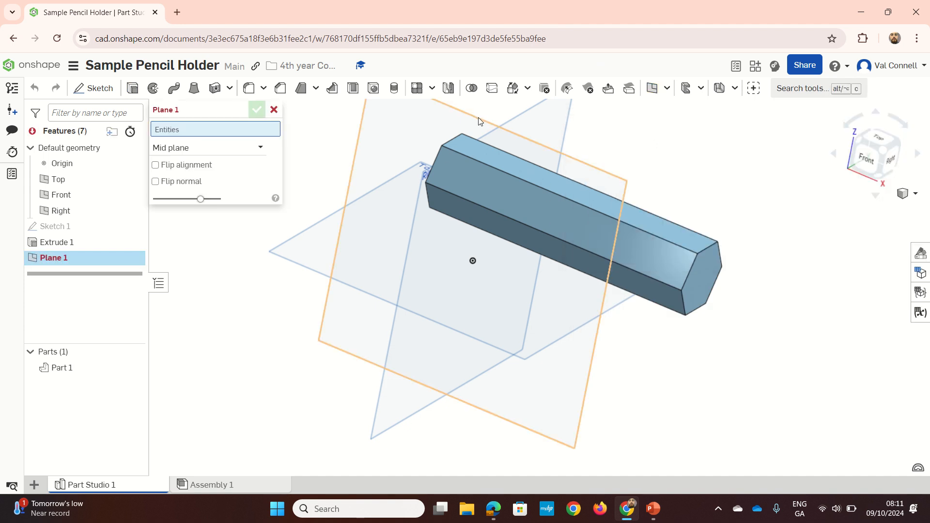
{"action": "left_click", "coordinate": [237, 150]}
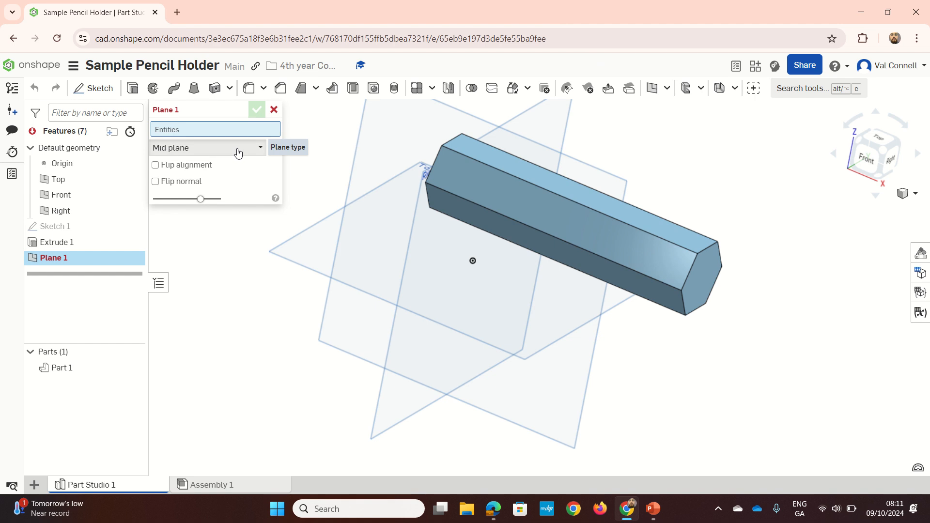
{"action": "left_click", "coordinate": [206, 167]}
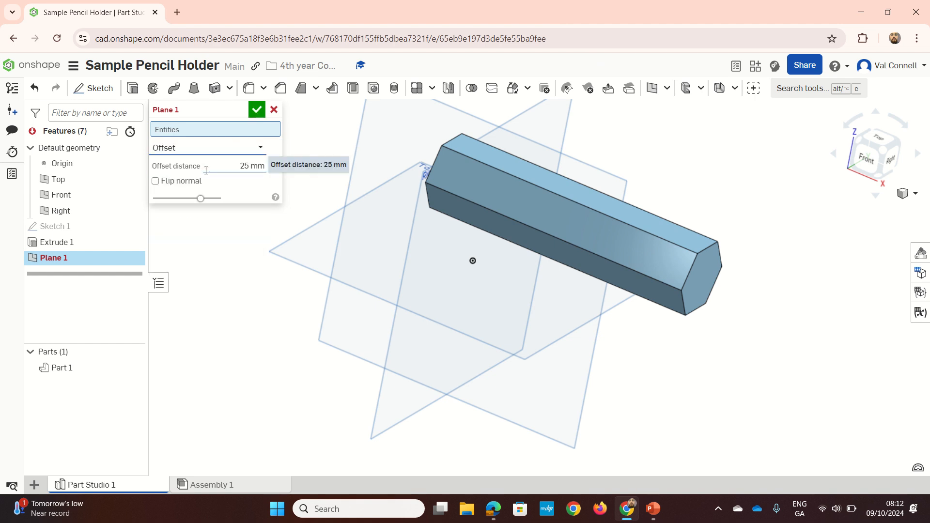
{"action": "left_click", "coordinate": [257, 172]}
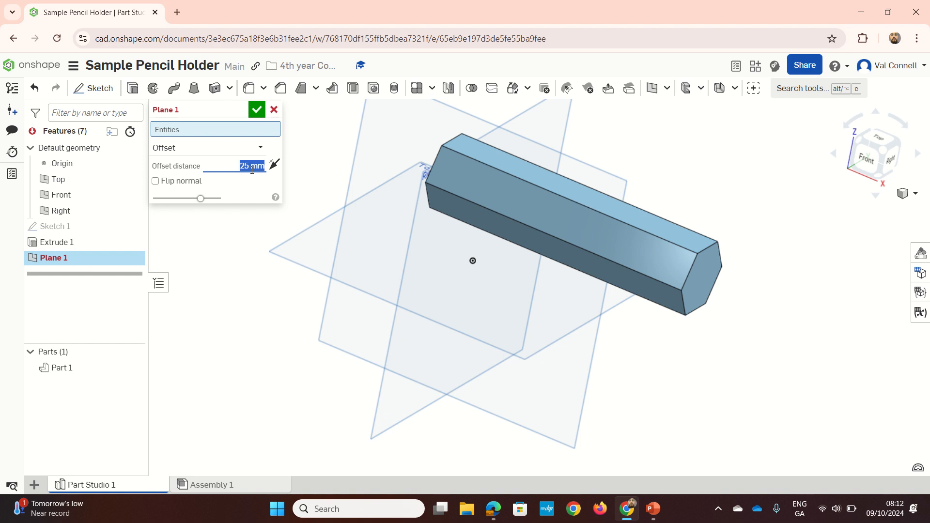
{"action": "type", "text": "50"}
{"action": "key", "text": "Return"}
{"action": "left_click", "coordinate": [707, 277]}
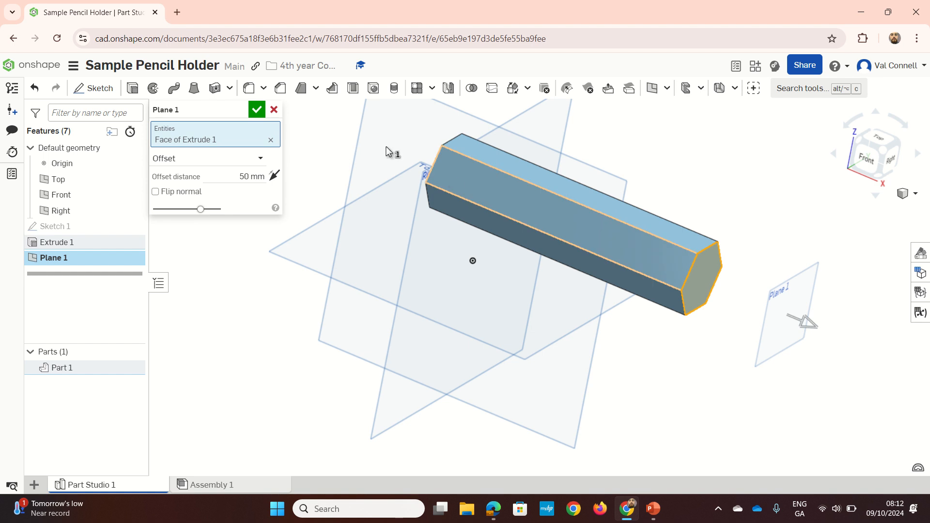
{"action": "left_click", "coordinate": [262, 114]}
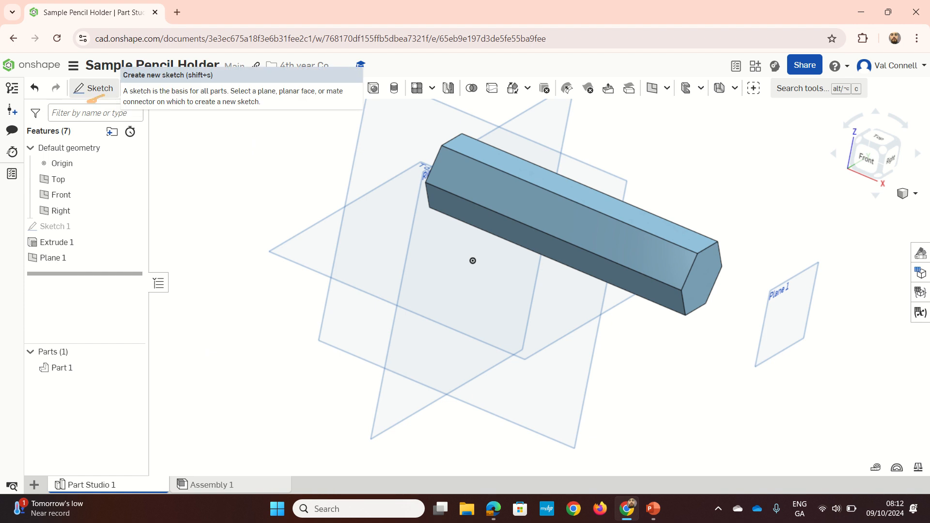
Start a sketch on the offset plane and place a point near the hexagon's centre.
{"action": "left_click", "coordinate": [93, 88]}
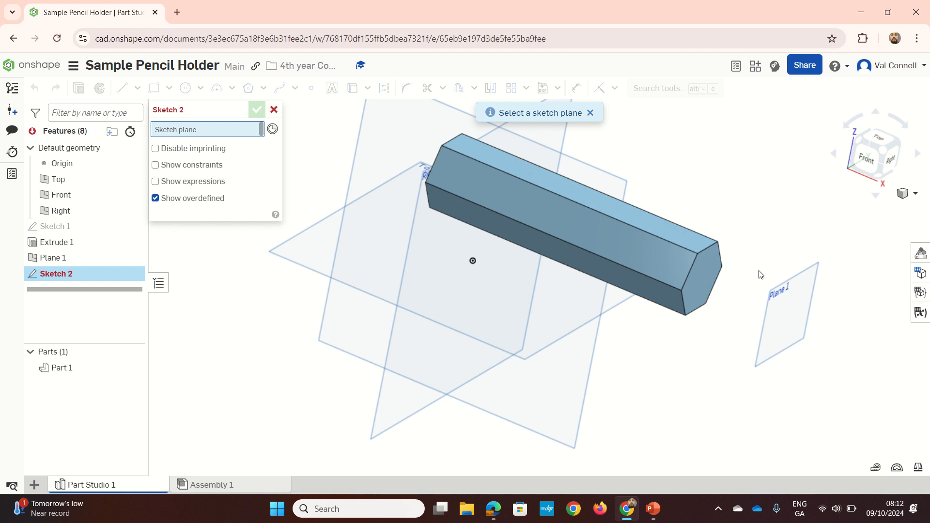
{"action": "left_click", "coordinate": [777, 290]}
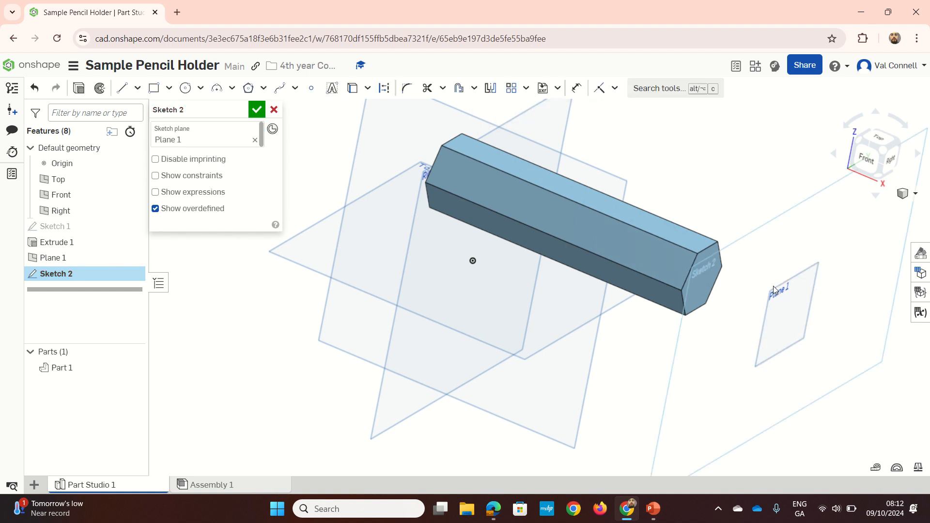
{"action": "left_click", "coordinate": [889, 161]}
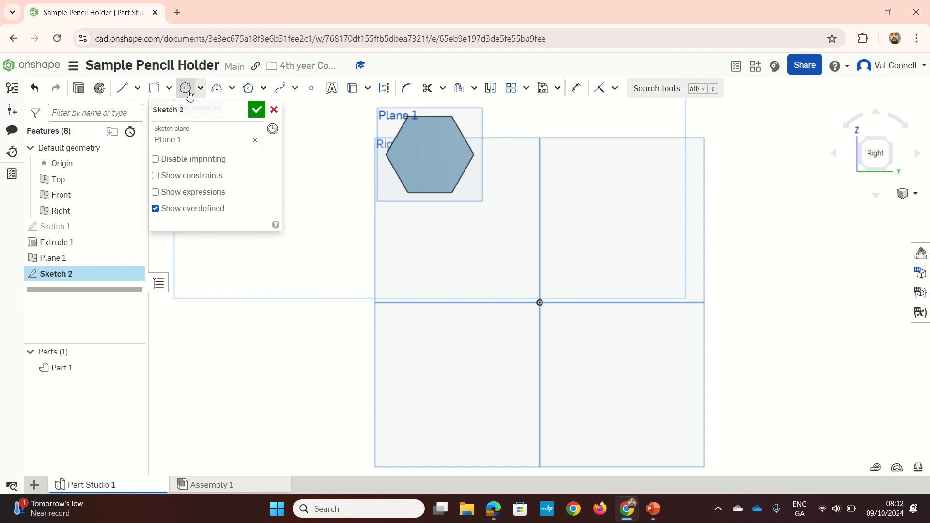
{"action": "left_click", "coordinate": [306, 93]}
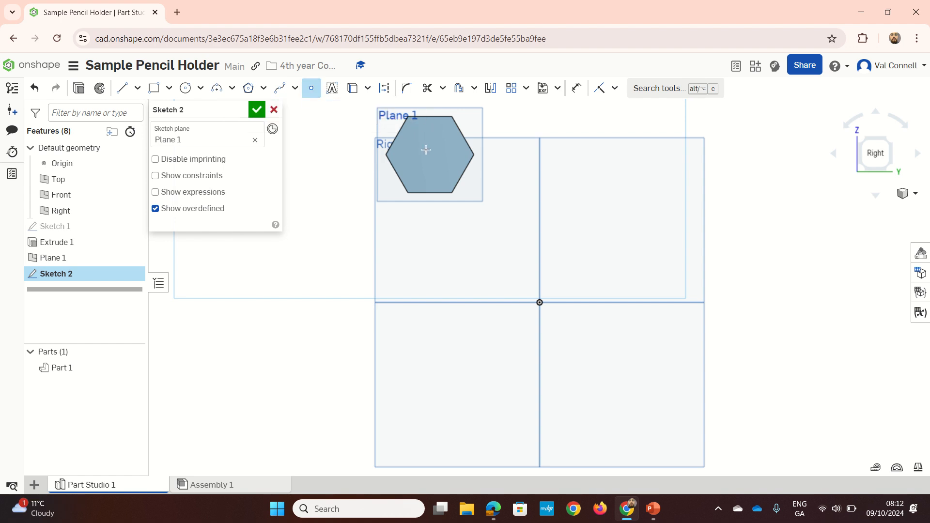
{"action": "scroll", "coordinate": [444, 155], "scroll_direction": "down", "scroll_amount": 2}
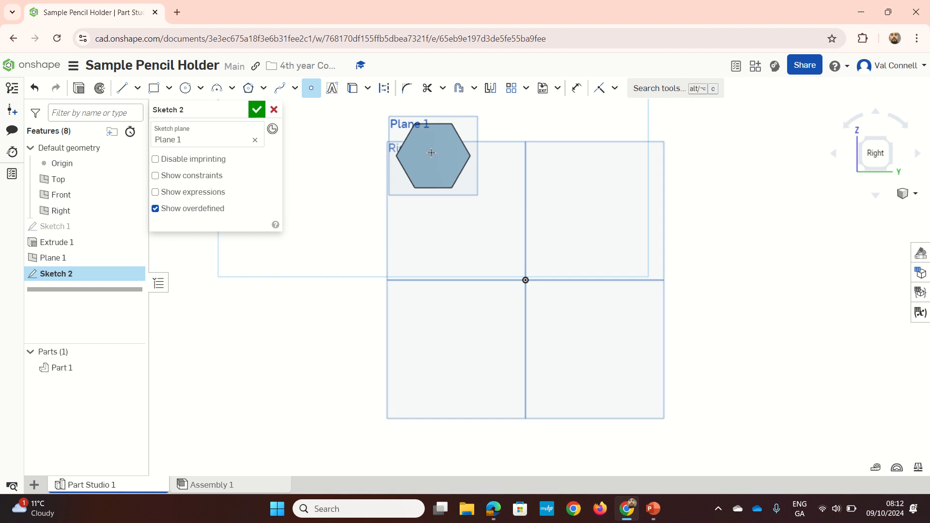
{"action": "left_click", "coordinate": [431, 153]}
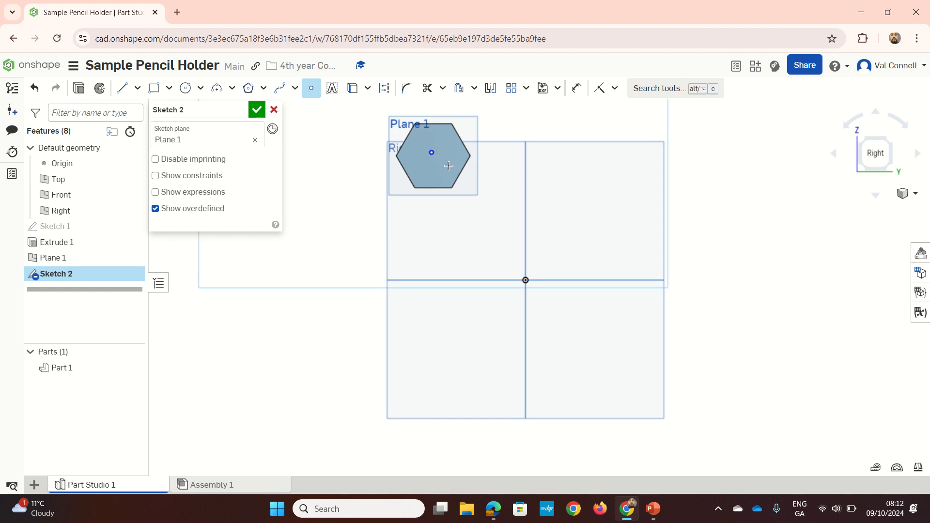
{"action": "key", "text": "Escape"}
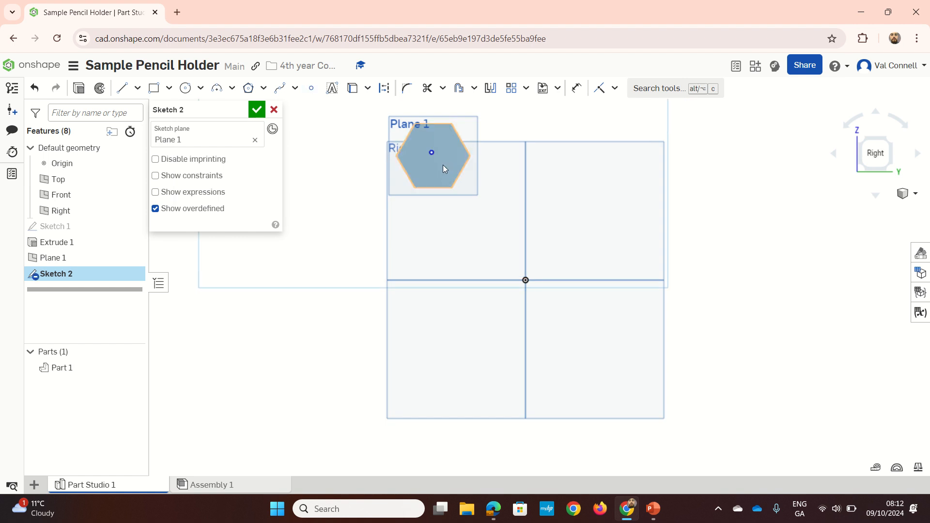
Show the hidden hexagon sketch, make the new point coincident with the hexagon's centre, and finish the sketch.
{"action": "right_click", "coordinate": [49, 220]}
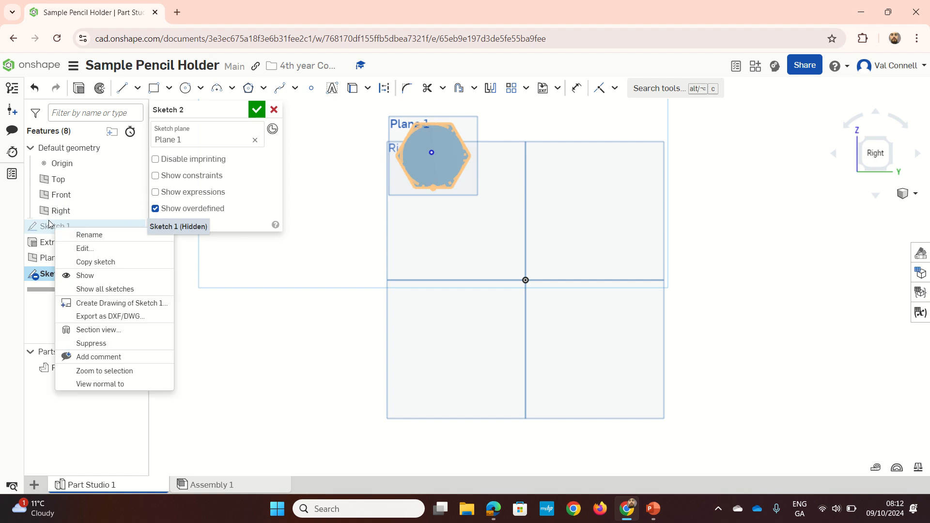
{"action": "left_click", "coordinate": [74, 275]}
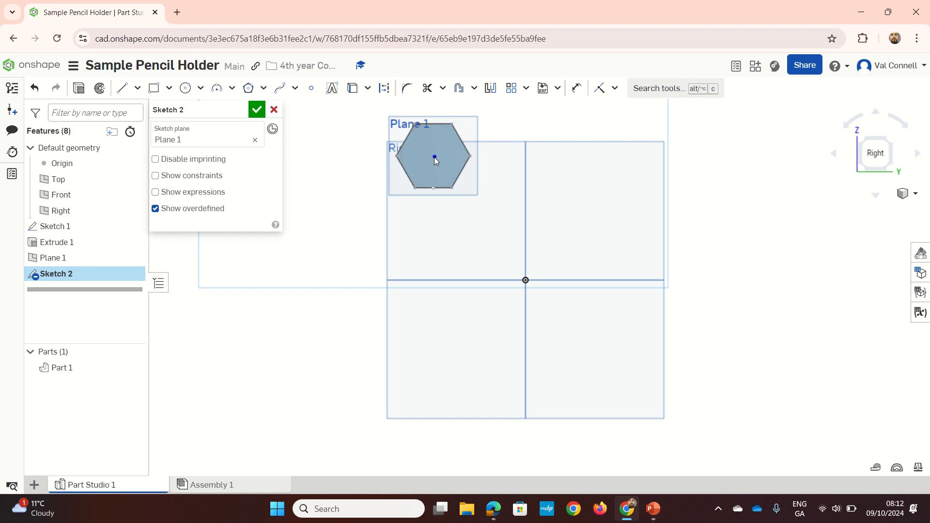
{"action": "scroll", "coordinate": [433, 151], "scroll_direction": "up", "scroll_amount": 5}
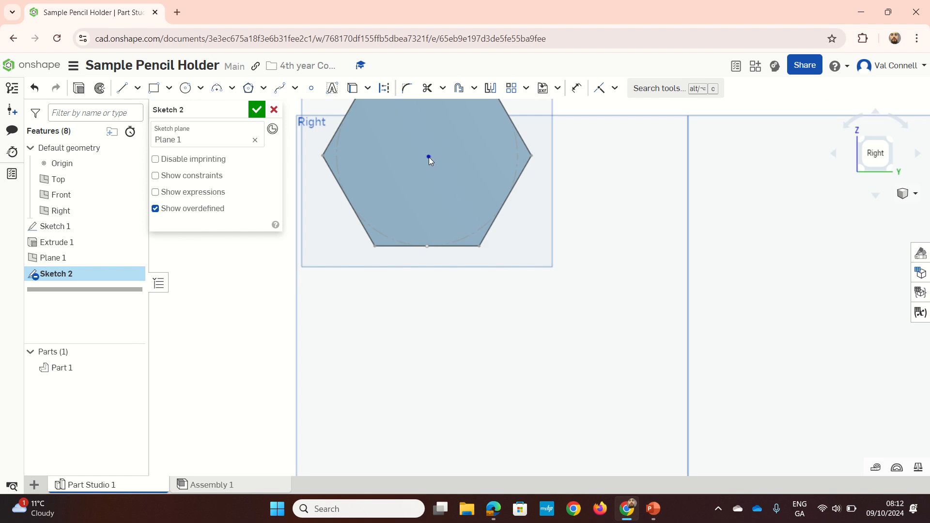
{"action": "left_click", "coordinate": [438, 155]}
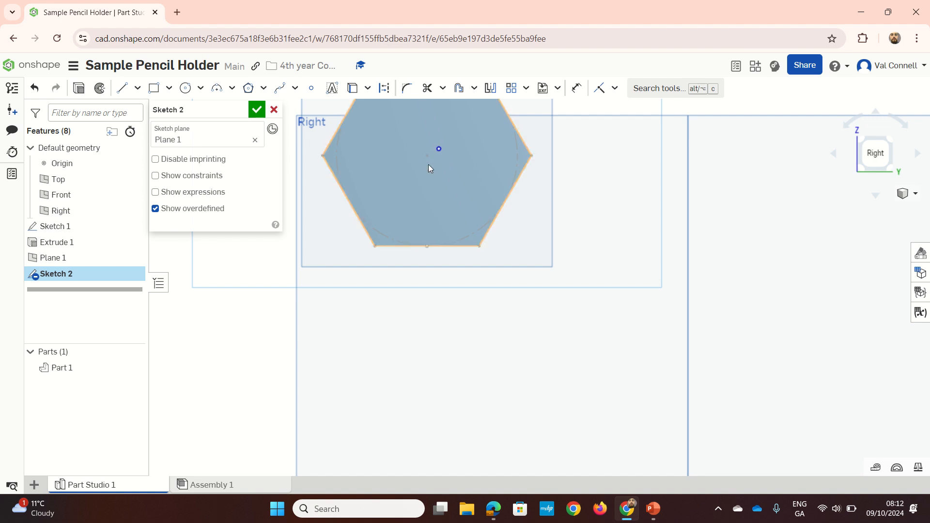
{"action": "left_click", "coordinate": [438, 151]}
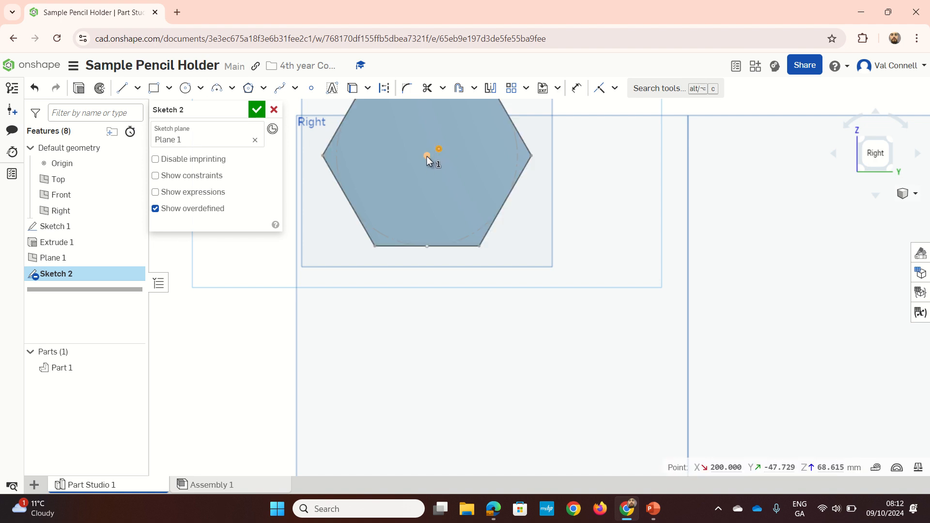
{"action": "left_click", "coordinate": [426, 156]}
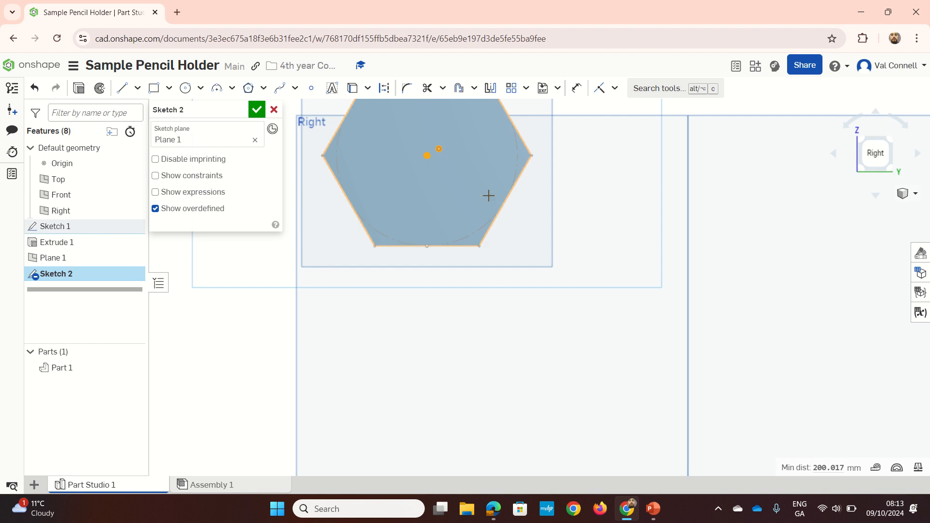
{"action": "key", "text": "i"}
{"action": "scroll", "coordinate": [492, 222], "scroll_direction": "down", "scroll_amount": 3}
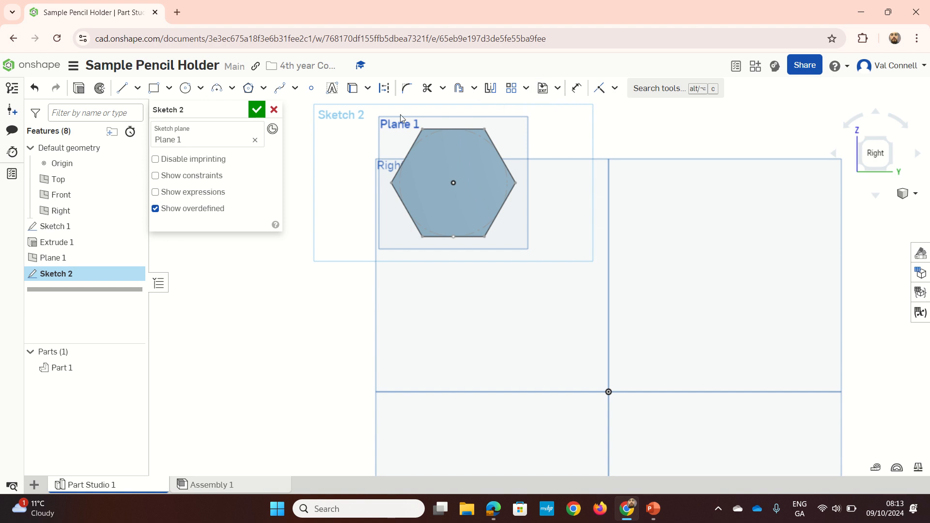
{"action": "left_click", "coordinate": [256, 110]}
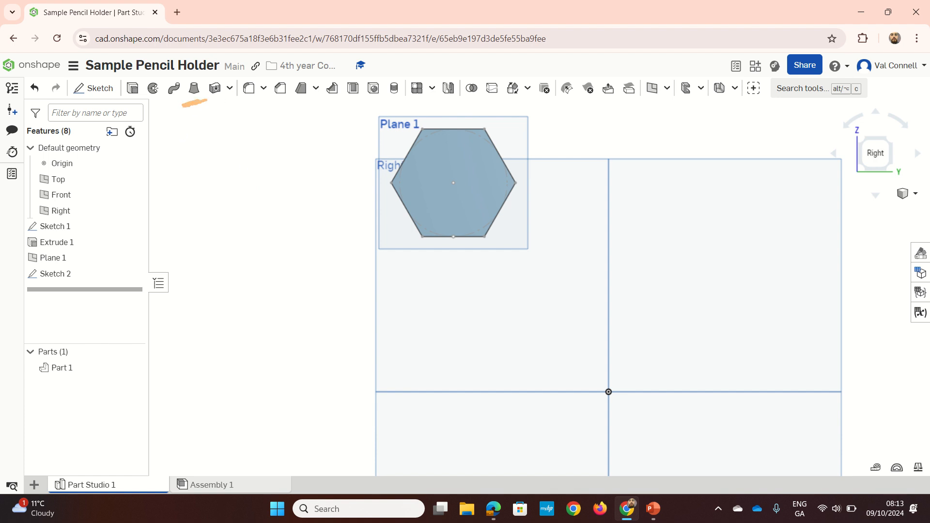
Loft from the body's hexagonal end face to the sketched point as an added solid, forming the pencil tip.
{"action": "left_click", "coordinate": [194, 88]}
{"action": "right_click_drag", "start_coordinate": [349, 172], "coordinate": [356, 176]}
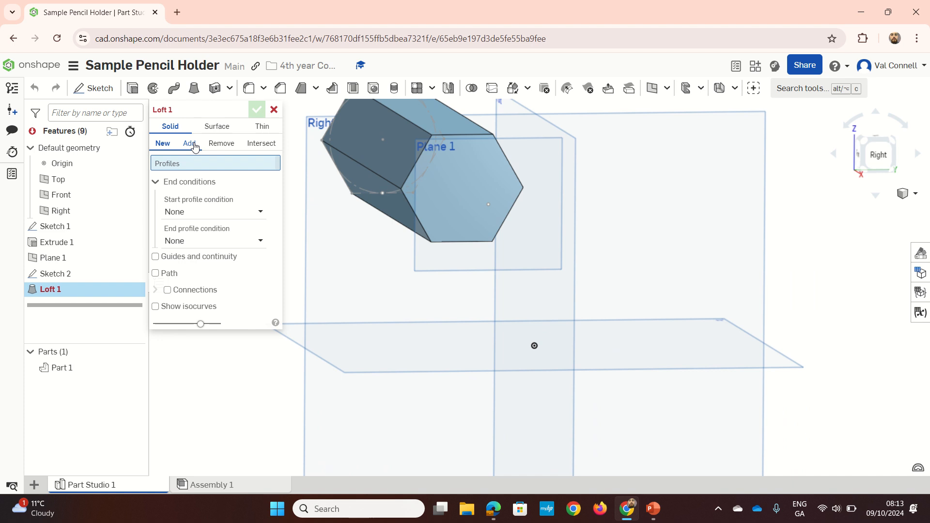
{"action": "left_click", "coordinate": [194, 145]}
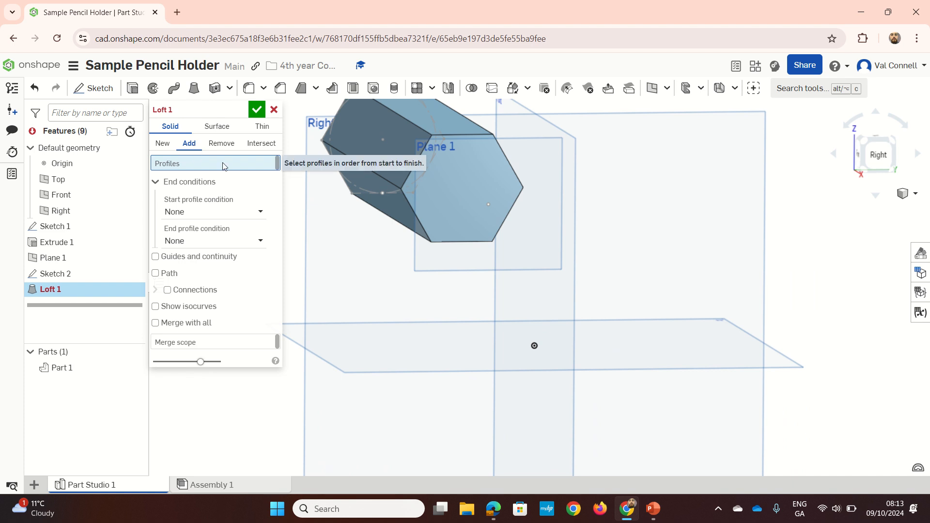
{"action": "left_click", "coordinate": [425, 190]}
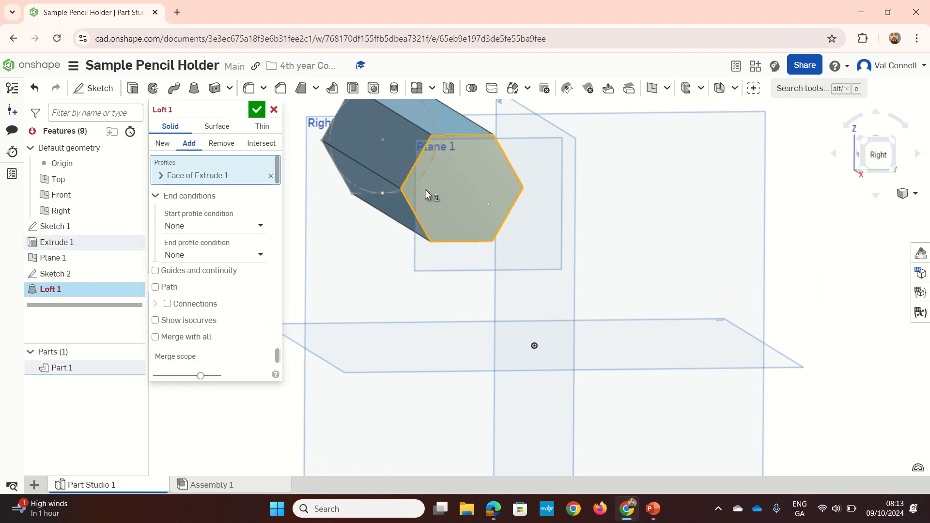
{"action": "left_click", "coordinate": [490, 207]}
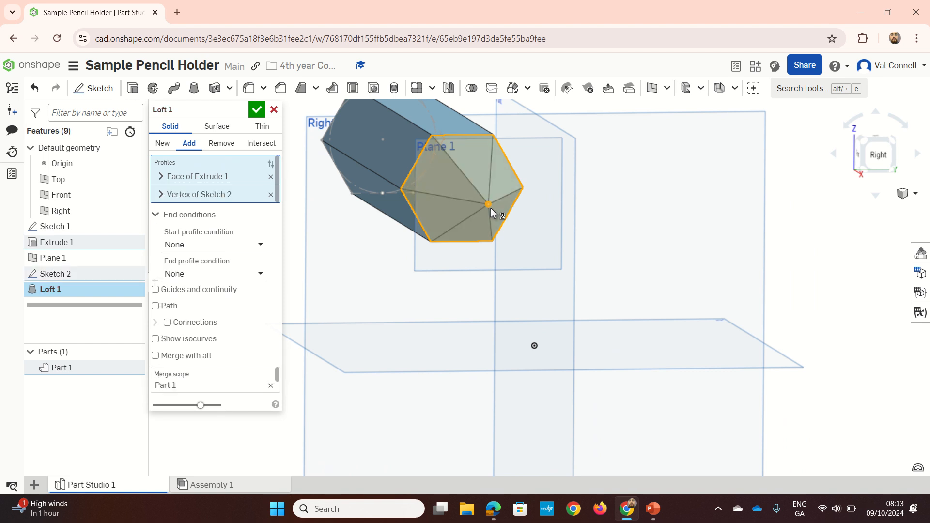
{"action": "right_click_drag", "start_coordinate": [487, 210], "coordinate": [511, 219]}
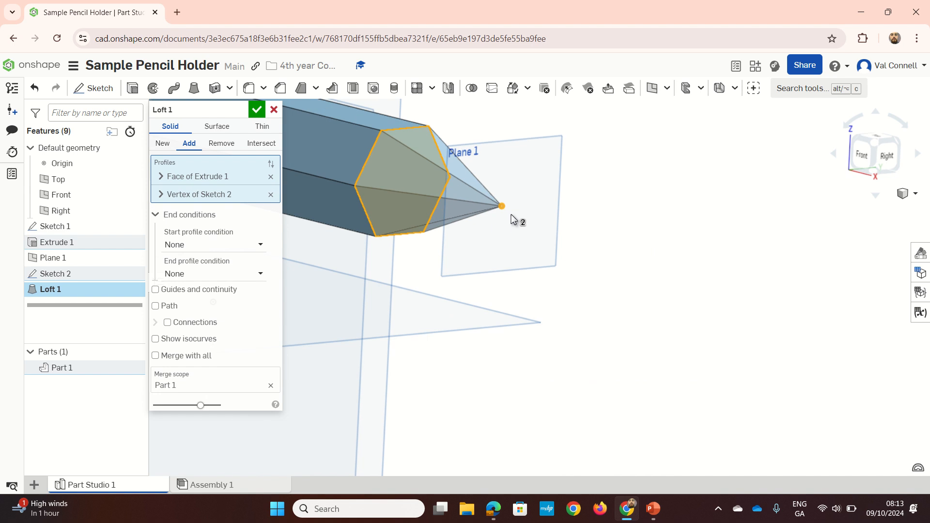
{"action": "left_click", "coordinate": [257, 109]}
Start a new sketch on the upper long face of the hexagonal pencil body.
{"action": "scroll", "coordinate": [596, 222], "scroll_direction": "down", "scroll_amount": 3}
{"action": "mouse_move", "coordinate": [466, 202]}
{"action": "right_mouse_down"}
{"action": "mouse_move", "coordinate": [489, 213]}
{"action": "mouse_move", "coordinate": [472, 212]}
{"action": "mouse_move", "coordinate": [495, 234]}
{"action": "mouse_move", "coordinate": [465, 217]}
{"action": "right_mouse_up"}
{"action": "scroll", "coordinate": [327, 149], "scroll_direction": "up", "scroll_amount": 3}
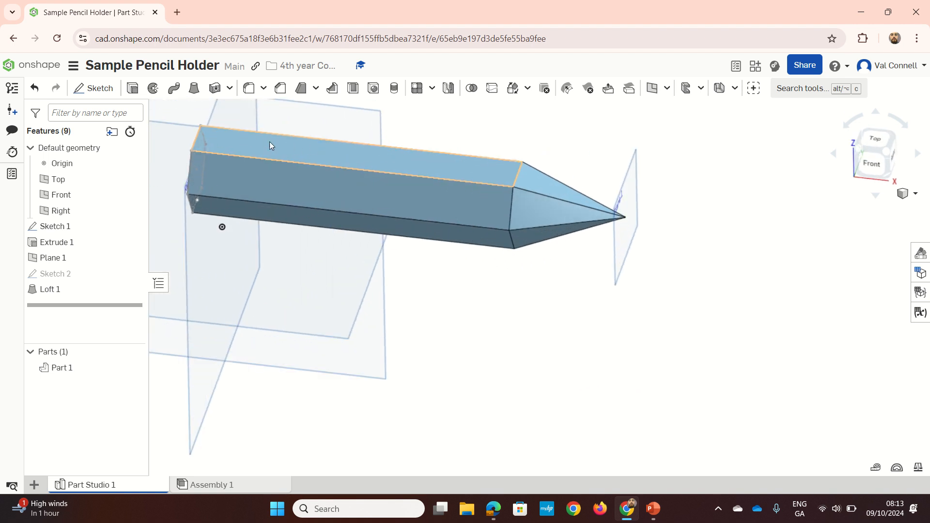
{"action": "scroll", "coordinate": [443, 214], "scroll_direction": "down", "scroll_amount": 2}
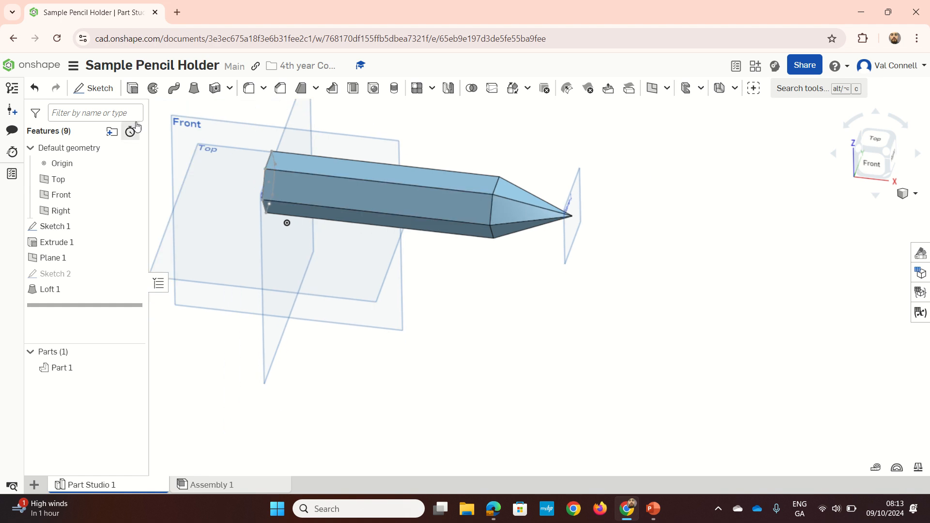
{"action": "left_click", "coordinate": [95, 95]}
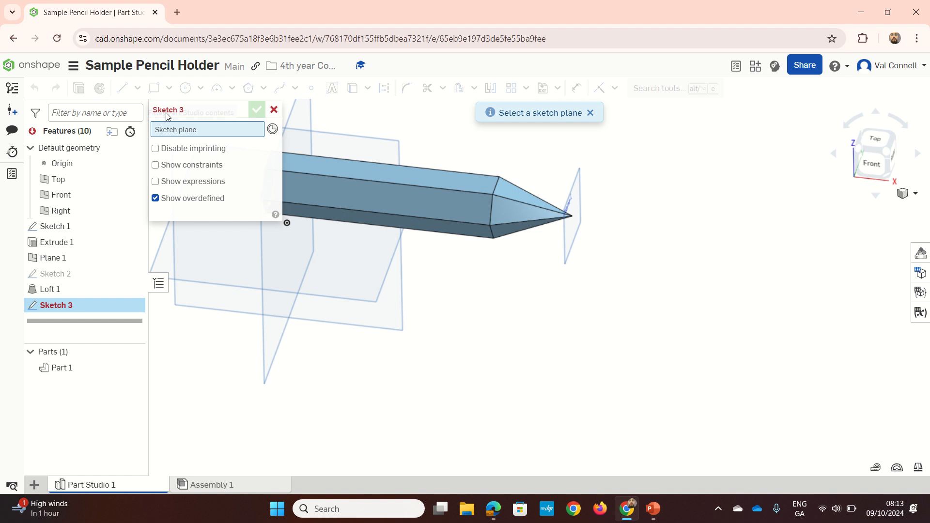
{"action": "left_click", "coordinate": [366, 169]}
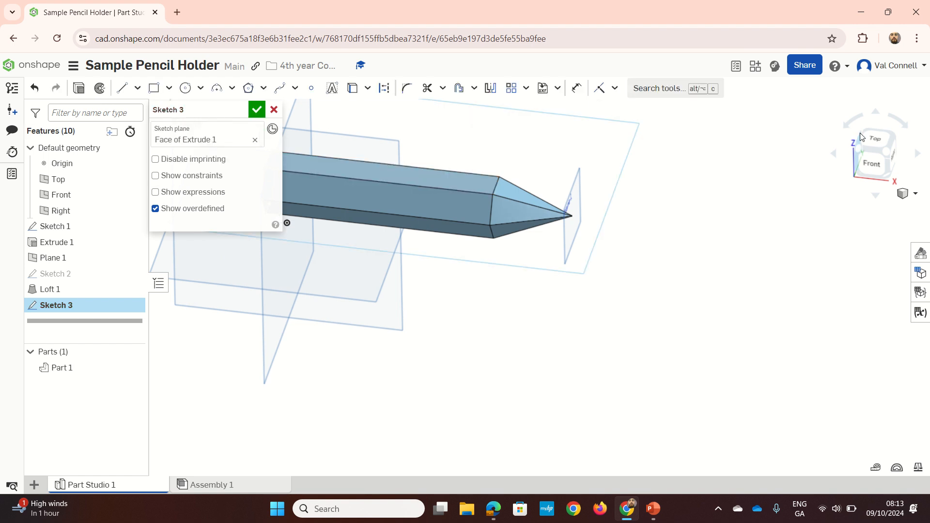
{"action": "left_click", "coordinate": [878, 137]}
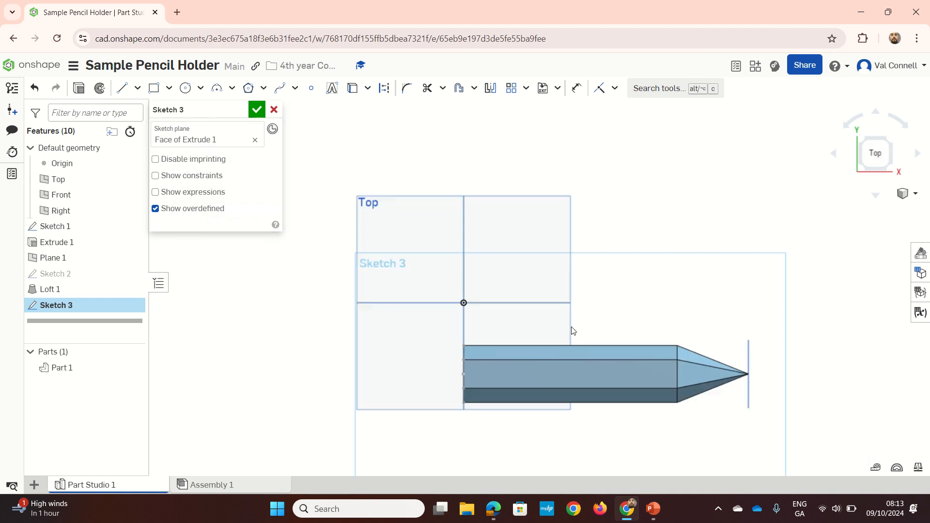
Draw a 150 mm construction line along the middle of the upper face, from its flat end to the start of the tip.
{"action": "scroll", "coordinate": [639, 379], "scroll_direction": "up", "scroll_amount": 3}
{"action": "key", "text": "l"}
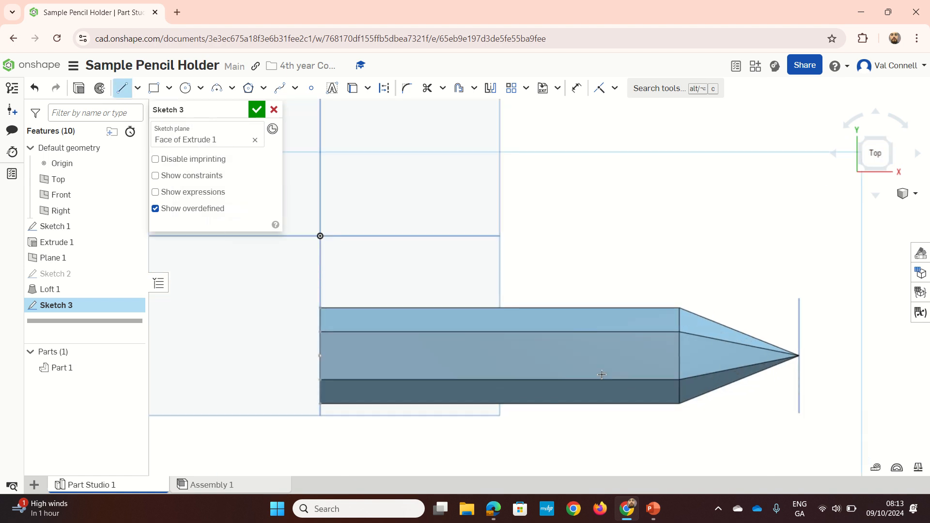
{"action": "key", "text": "u"}
{"action": "left_click", "coordinate": [320, 354]}
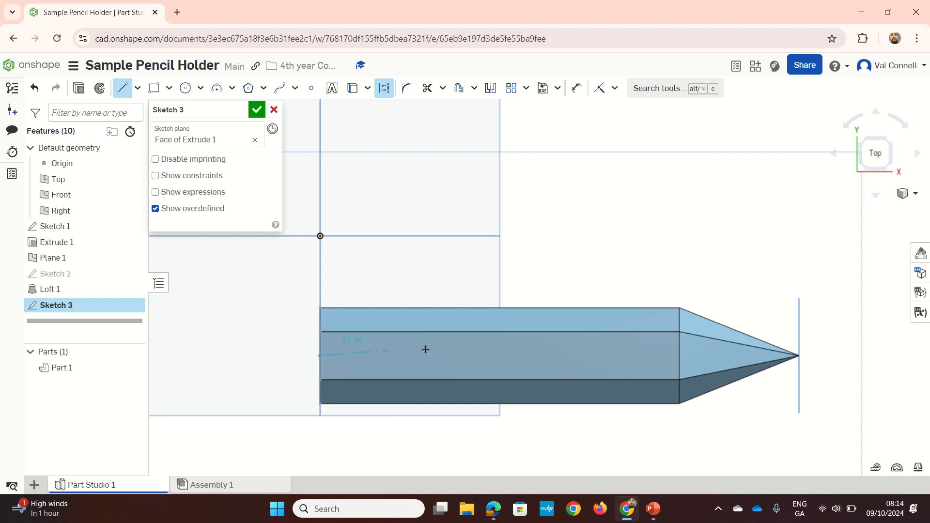
{"action": "left_click", "coordinate": [679, 356]}
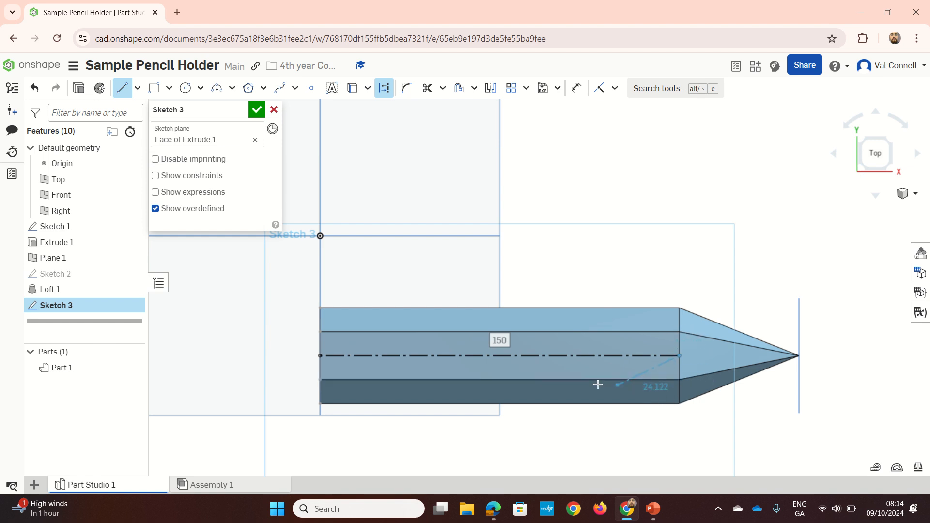
Draw six separate circles, about 10 to 16 mm in diameter, centred along the construction line.
{"action": "key", "text": "c"}
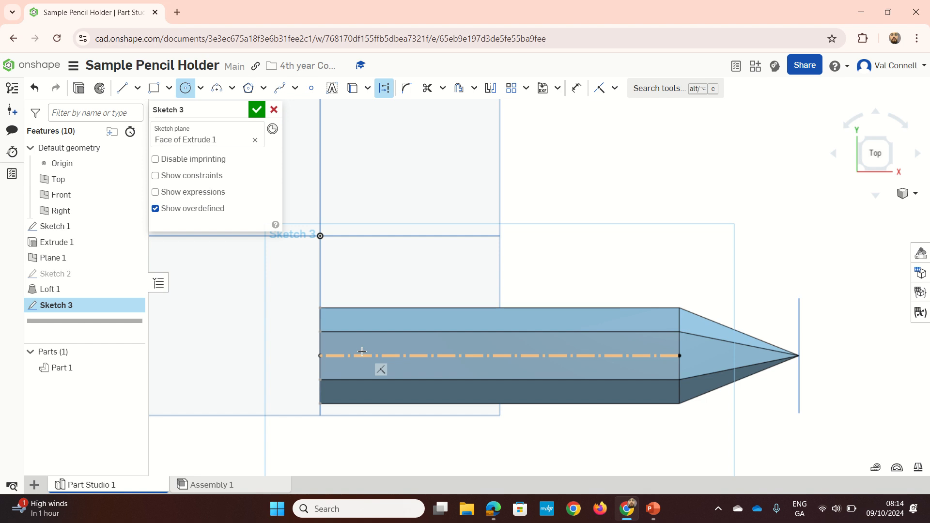
{"action": "left_click", "coordinate": [376, 355]}
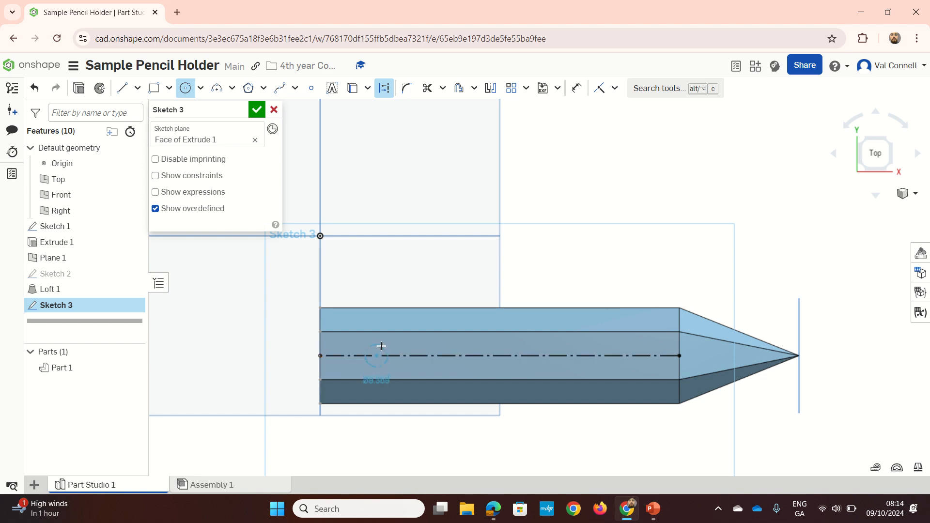
{"action": "key", "text": "q"}
{"action": "left_click", "coordinate": [417, 357]}
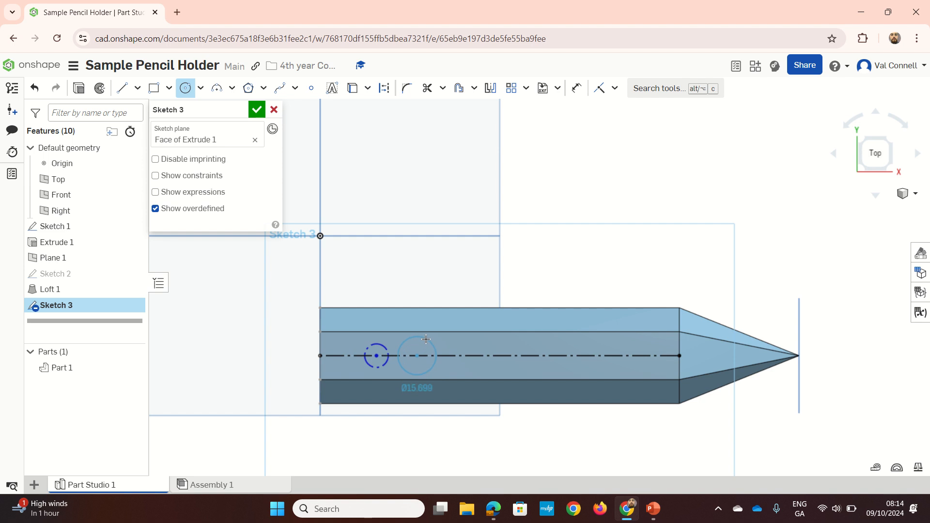
{"action": "left_click", "coordinate": [431, 342]}
{"action": "left_click", "coordinate": [463, 356]}
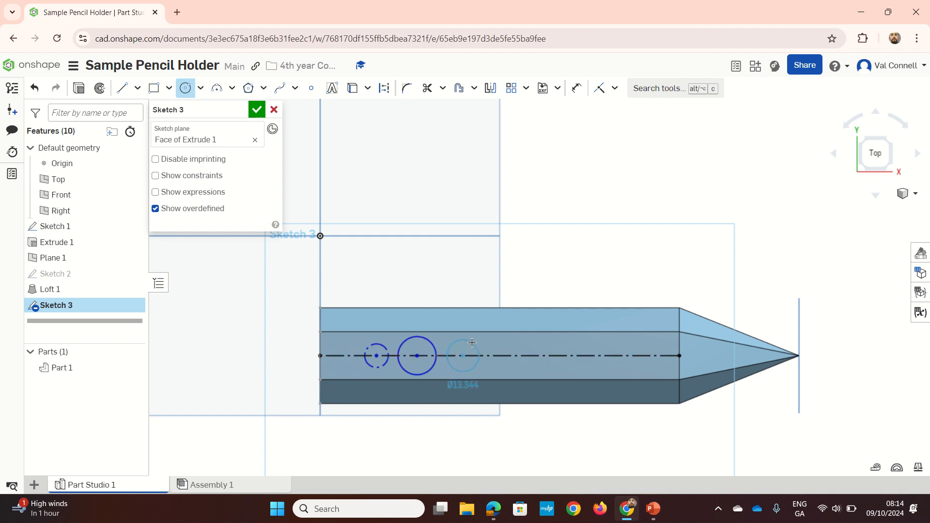
{"action": "left_click", "coordinate": [474, 342]}
{"action": "left_click", "coordinate": [512, 355]}
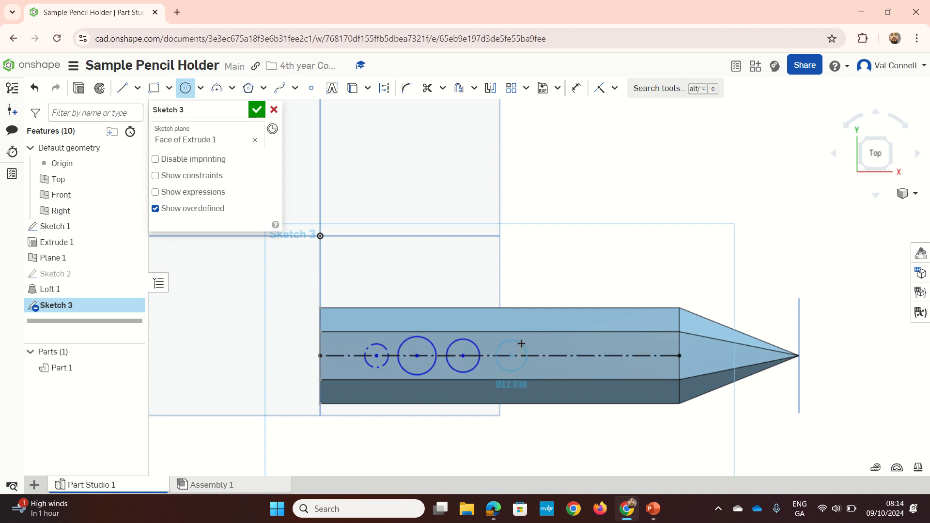
{"action": "left_click", "coordinate": [522, 343]}
{"action": "left_click", "coordinate": [558, 356]}
{"action": "left_click", "coordinate": [567, 346]}
{"action": "left_click", "coordinate": [591, 355]}
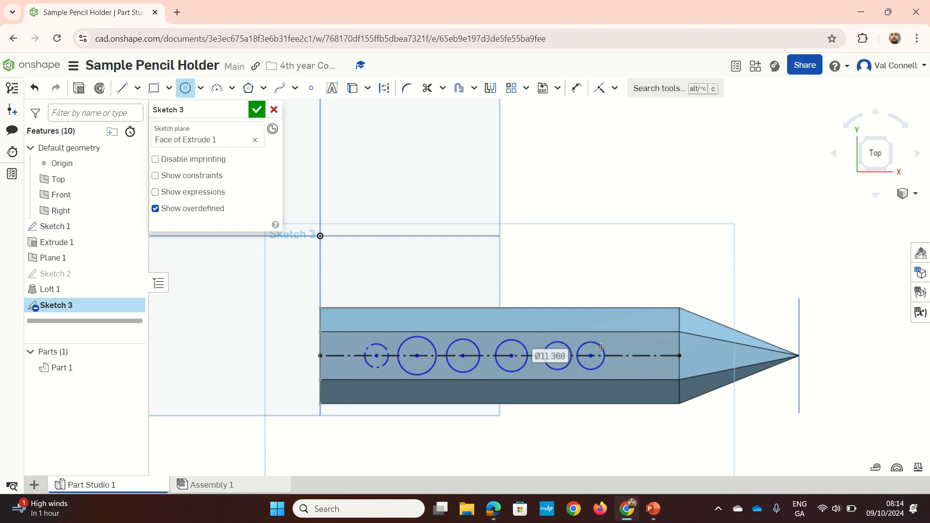
{"action": "left_click", "coordinate": [578, 355]}
{"action": "key", "text": "Escape"}
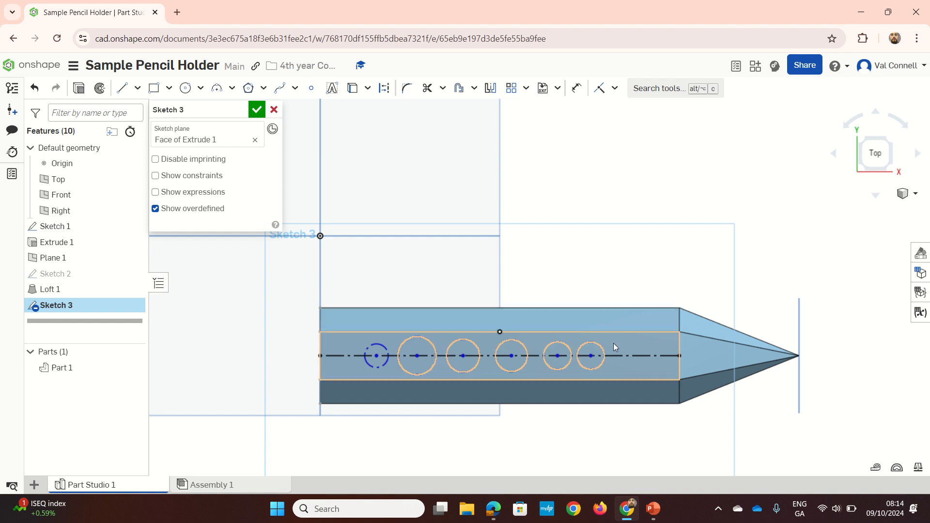
Convert the circle nearest the body's flat end from construction to regular geometry.
{"action": "key", "text": "d"}
{"action": "left_click", "coordinate": [373, 344]}
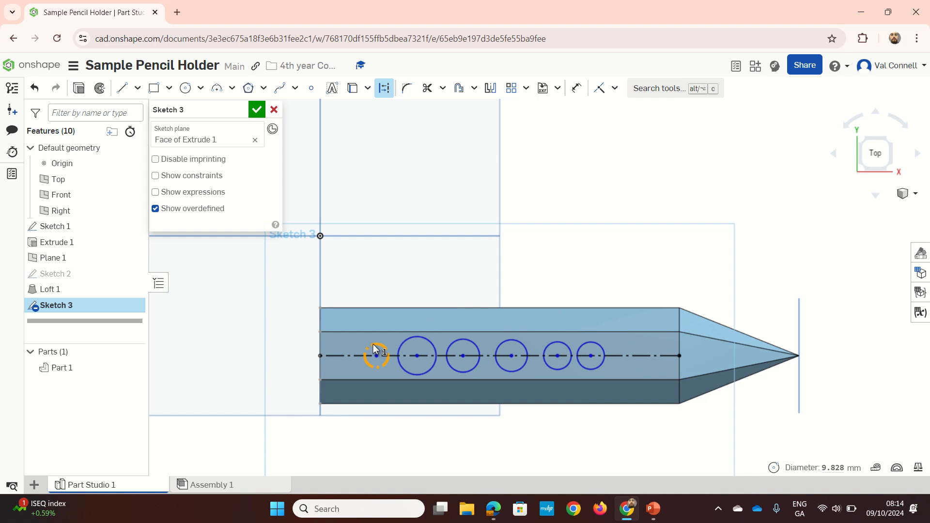
{"action": "key", "text": "Escape"}
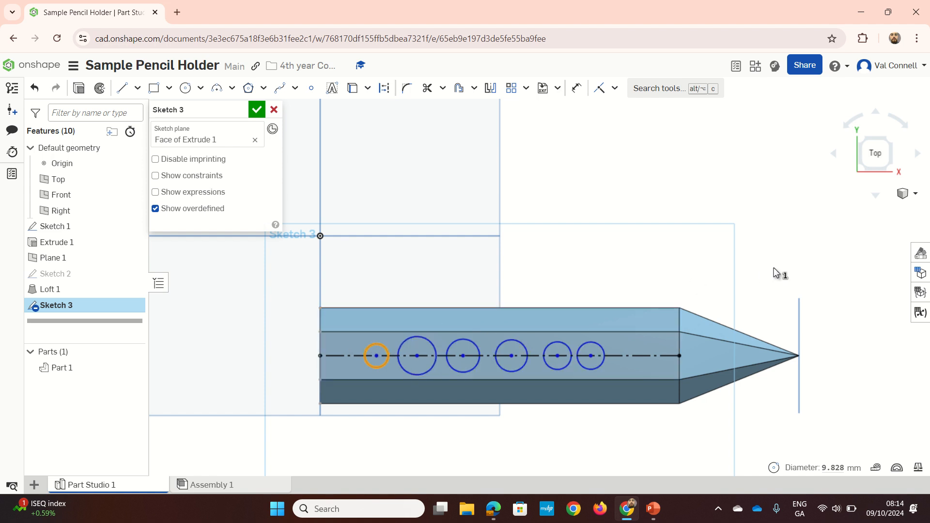
{"action": "left_click", "coordinate": [814, 287]}
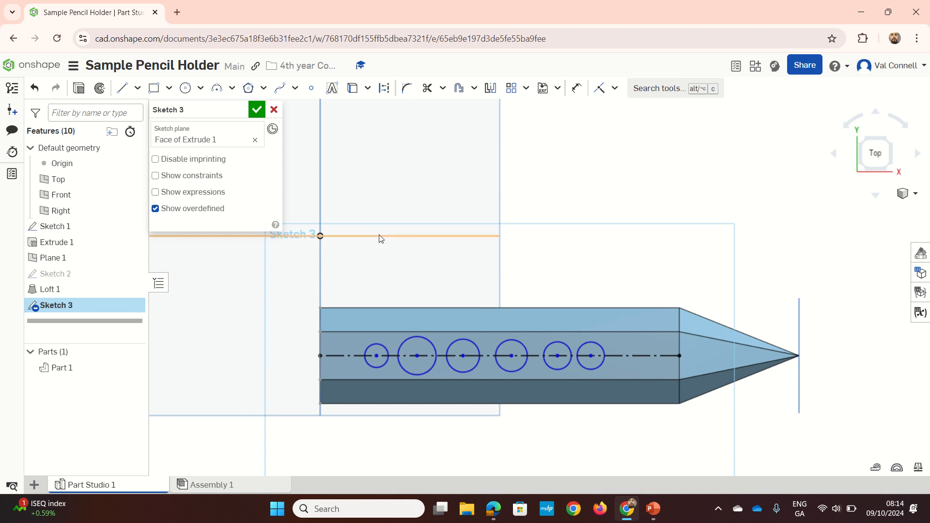
Dimension the first two circles from the body's flat end with diameters of 6 mm and 10 mm.
{"action": "key", "text": "d"}
{"action": "left_click", "coordinate": [382, 344]}
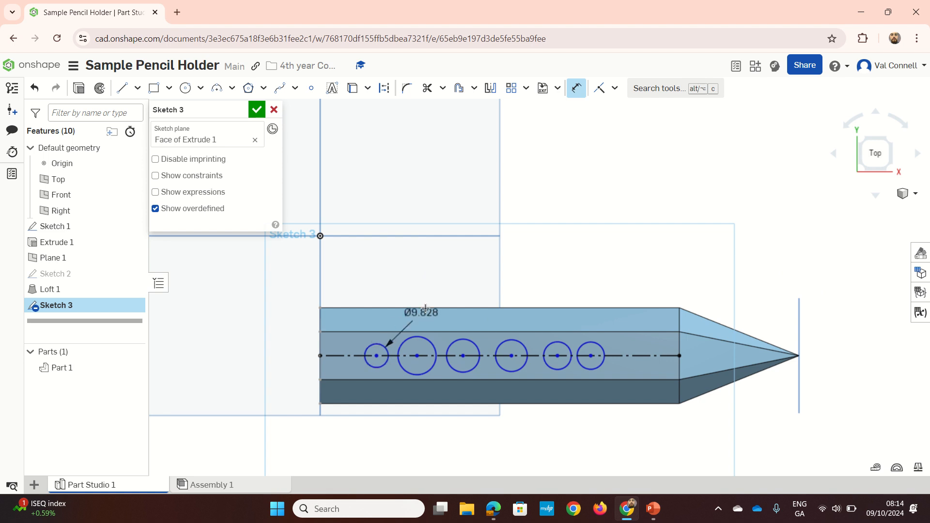
{"action": "left_click", "coordinate": [443, 272]}
{"action": "type", "text": "6"}
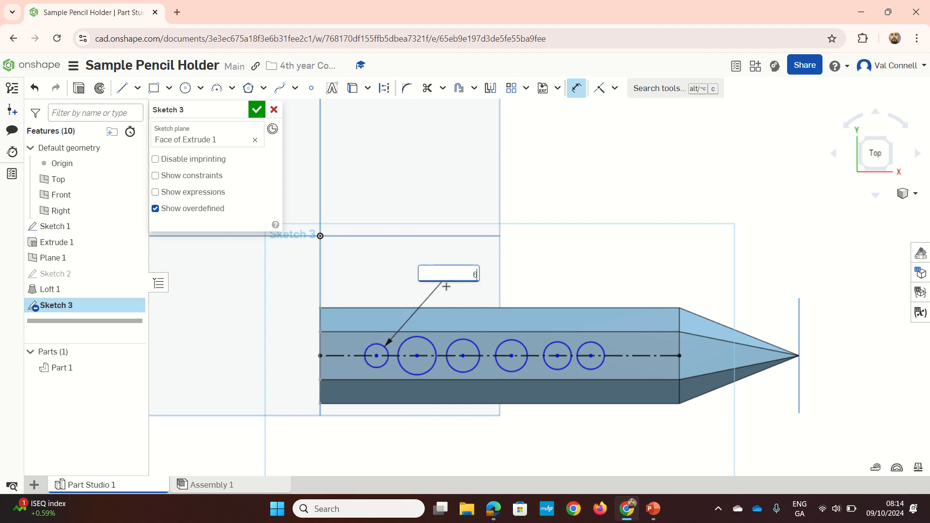
{"action": "key", "text": "Return"}
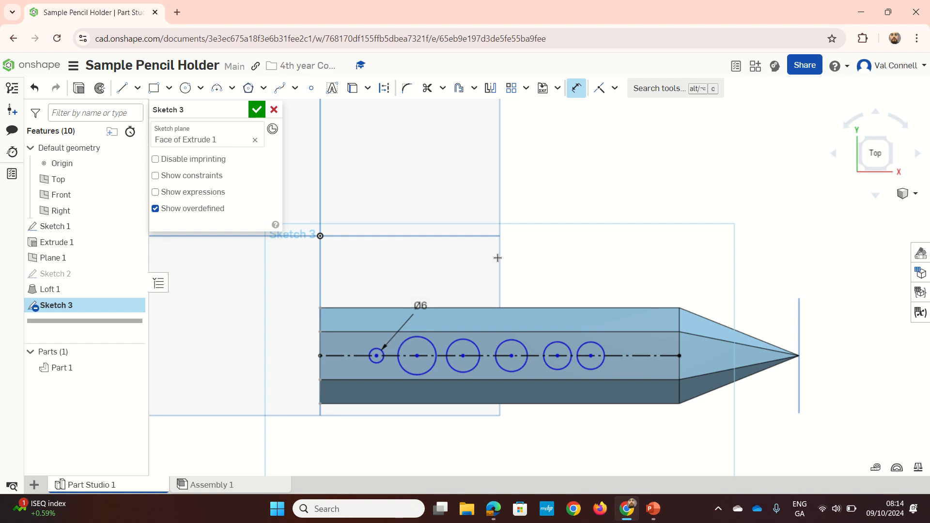
{"action": "left_click", "coordinate": [416, 336]}
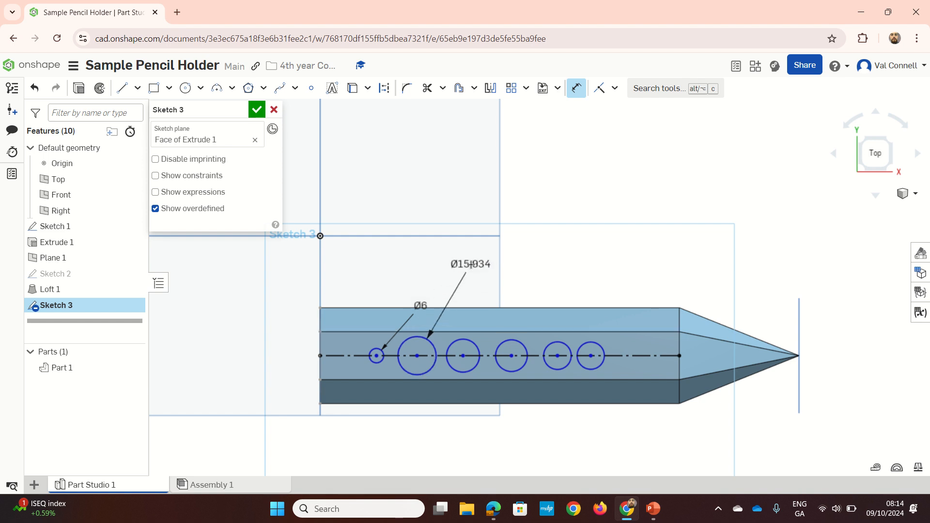
{"action": "left_click", "coordinate": [471, 264]}
{"action": "type", "text": "10"}
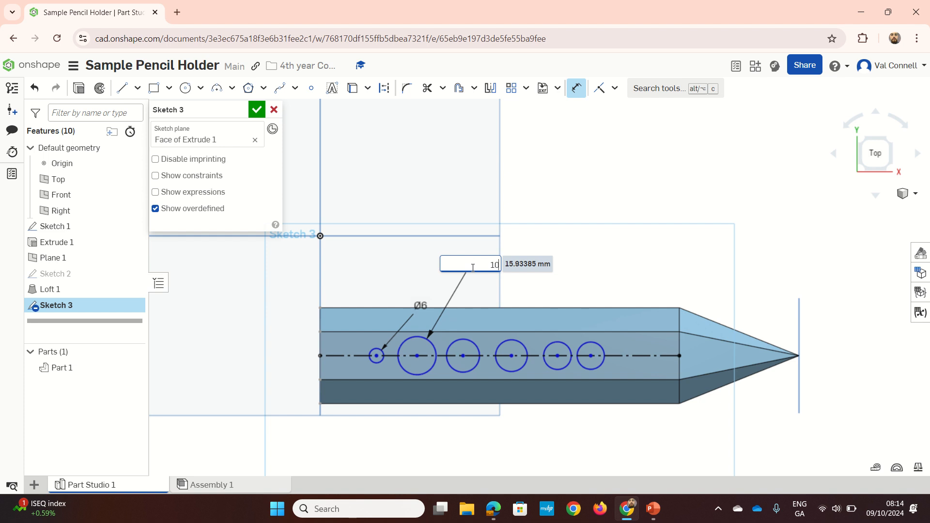
{"action": "key", "text": "Return"}
Dimension the third circle's diameter as 8 mm and the fourth circle's diameter as 14 mm.
{"action": "left_click", "coordinate": [468, 341]}
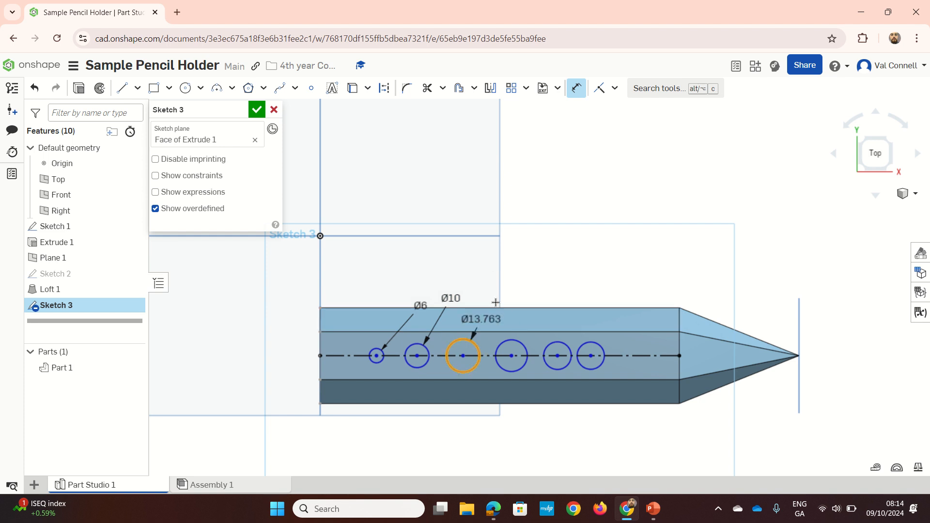
{"action": "left_click", "coordinate": [529, 258]}
{"action": "type", "text": "8"}
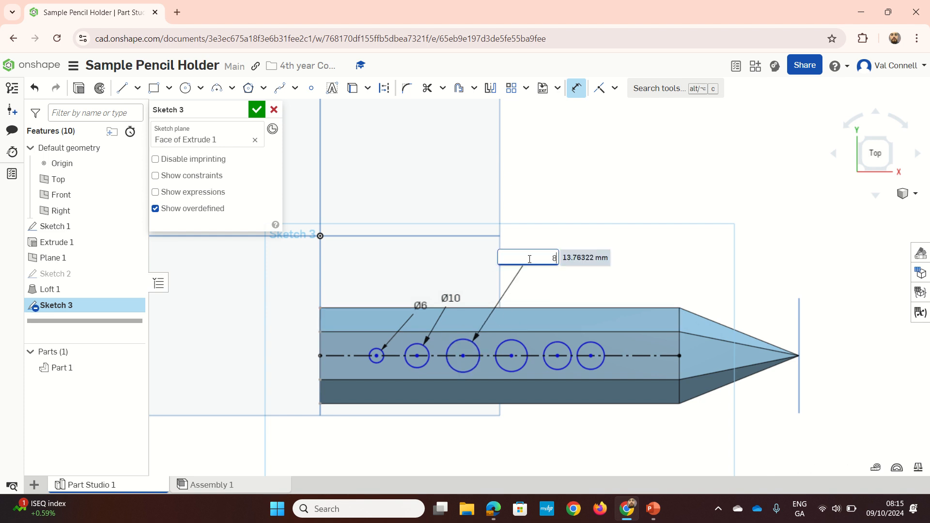
{"action": "key", "text": "Return"}
{"action": "scroll", "coordinate": [519, 351], "scroll_direction": "up", "scroll_amount": 2}
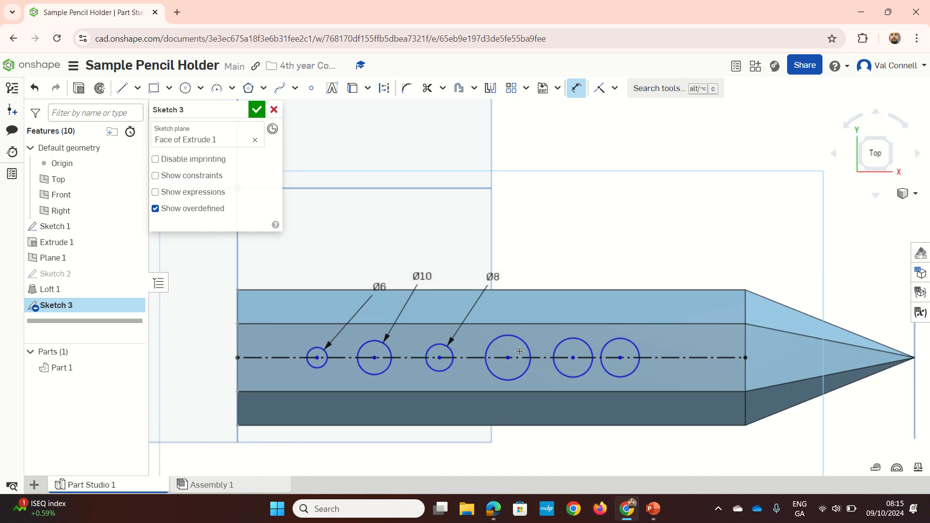
{"action": "left_click", "coordinate": [513, 335]}
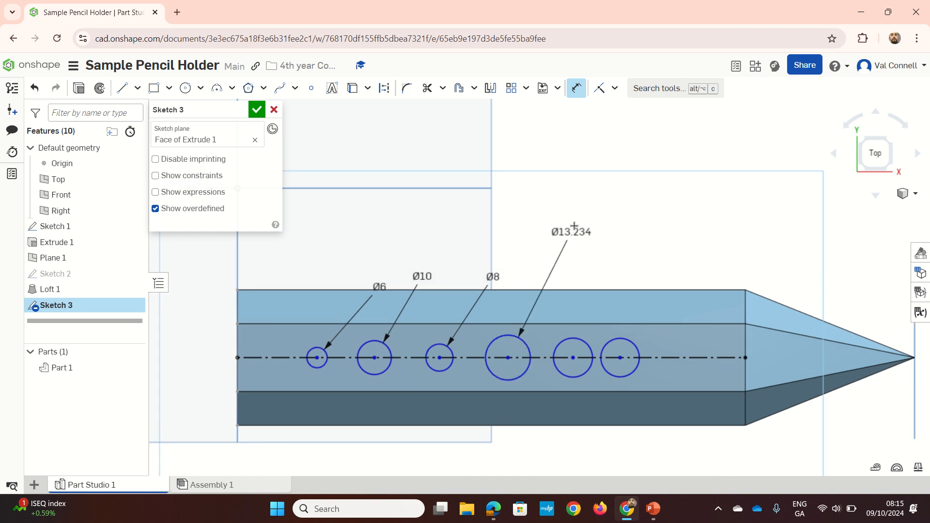
{"action": "left_click", "coordinate": [576, 223]}
{"action": "type", "text": "14"}
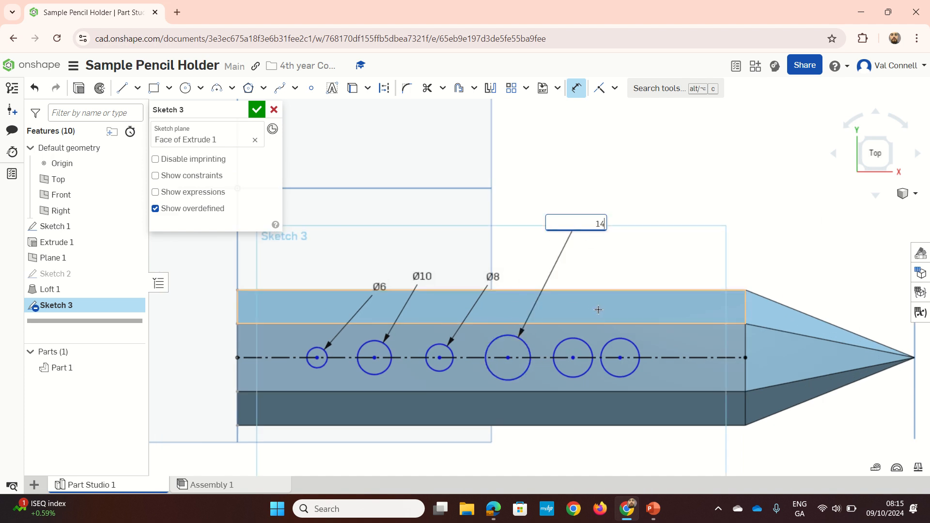
{"action": "key", "text": "Return"}
Dimension the fifth circle's diameter as 6 mm and the sixth circle's, nearest the tip, as 8 mm.
{"action": "left_click", "coordinate": [575, 339]}
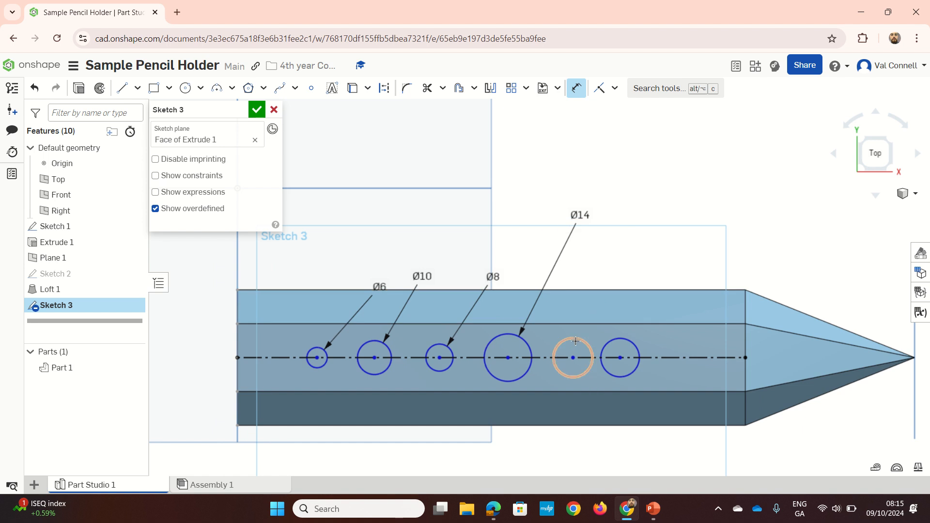
{"action": "left_click", "coordinate": [654, 222]}
{"action": "type", "text": "6"}
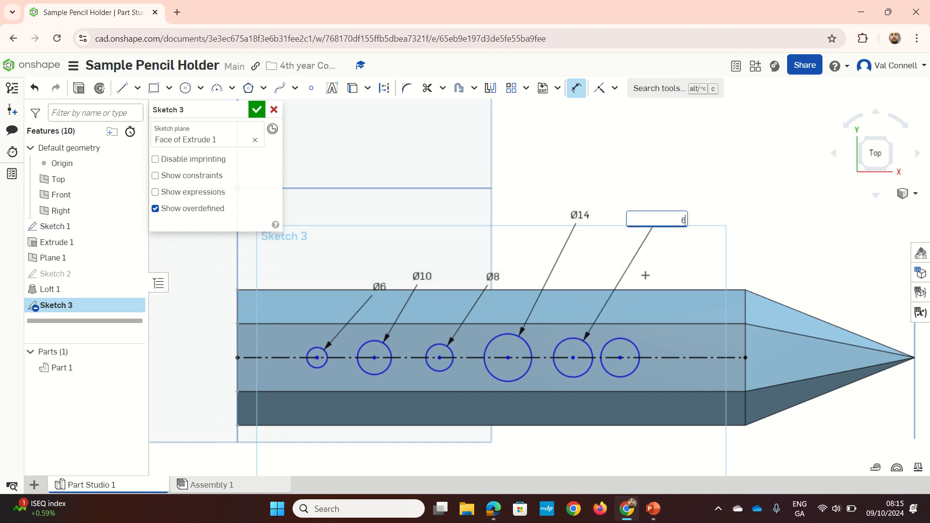
{"action": "key", "text": "Return"}
{"action": "left_click", "coordinate": [634, 342]}
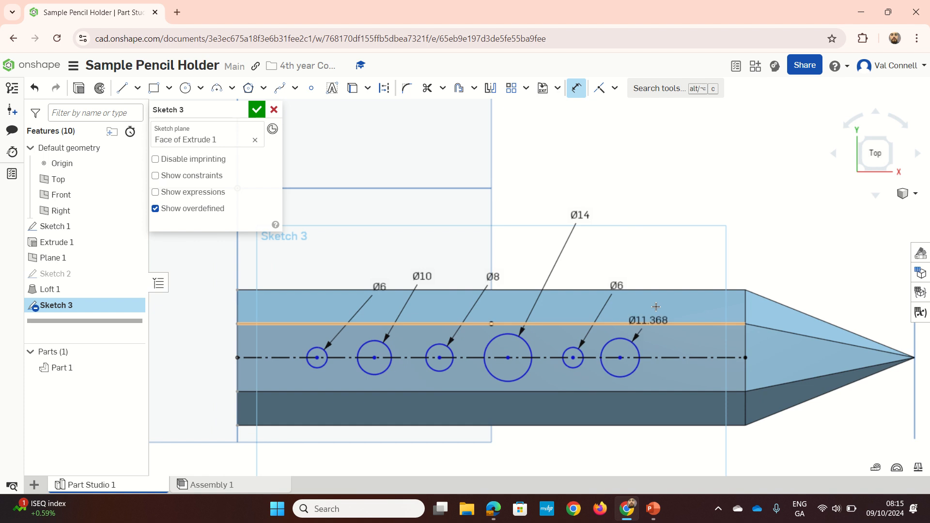
{"action": "left_click", "coordinate": [697, 234]}
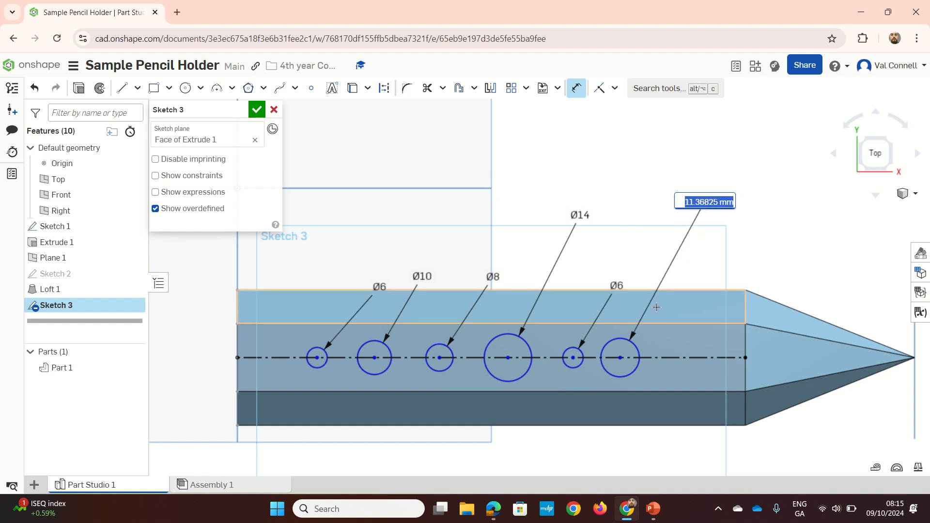
{"action": "type", "text": "8"}
{"action": "key", "text": "Return"}
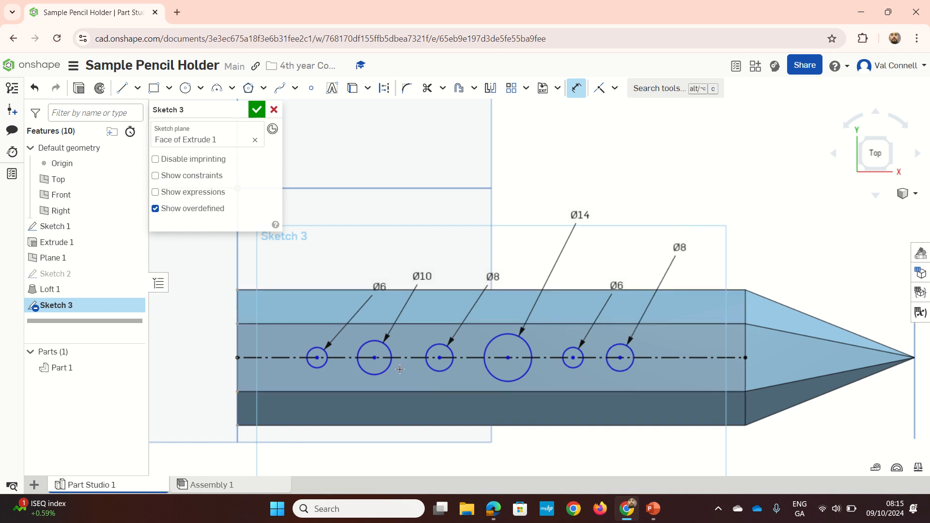
Dimension the centre of the circle nearest the body's flat end 25 mm from that end.
{"action": "scroll", "coordinate": [328, 360], "scroll_direction": "down", "scroll_amount": 2}
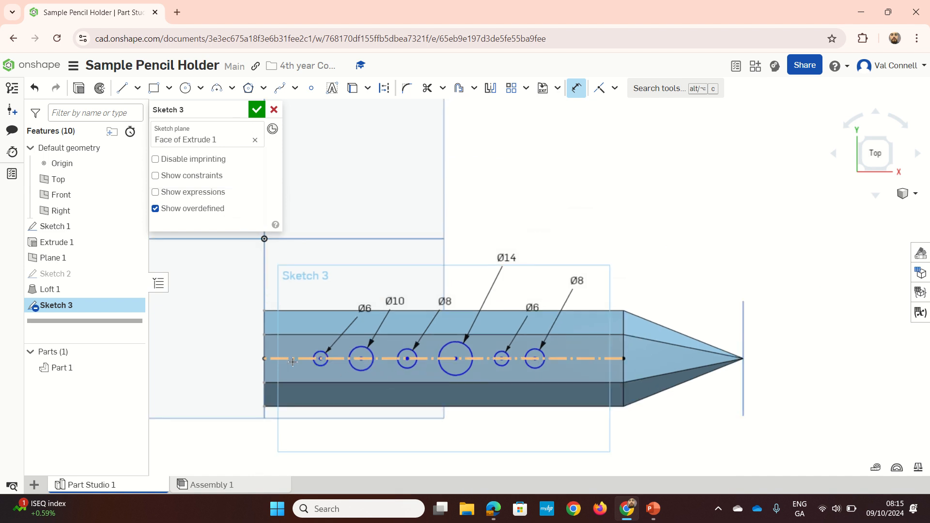
{"action": "left_click", "coordinate": [321, 356]}
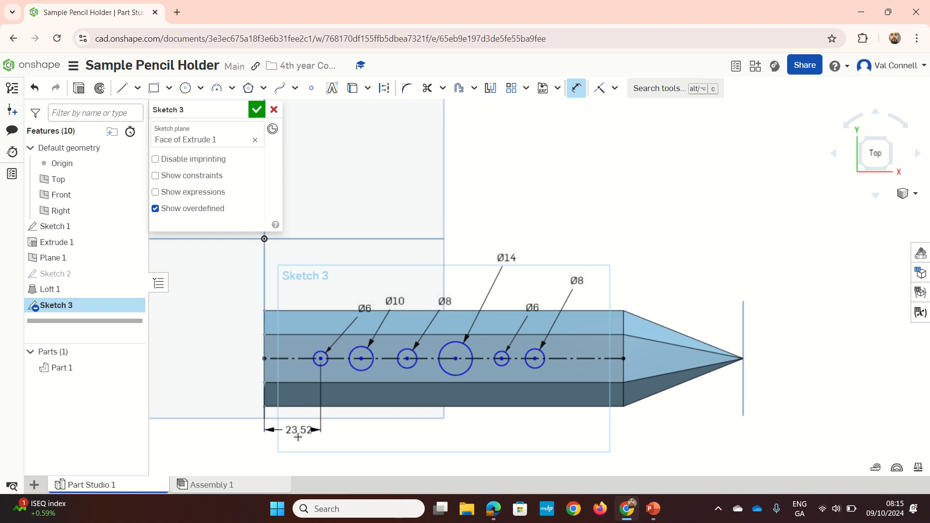
{"action": "left_click", "coordinate": [293, 453]}
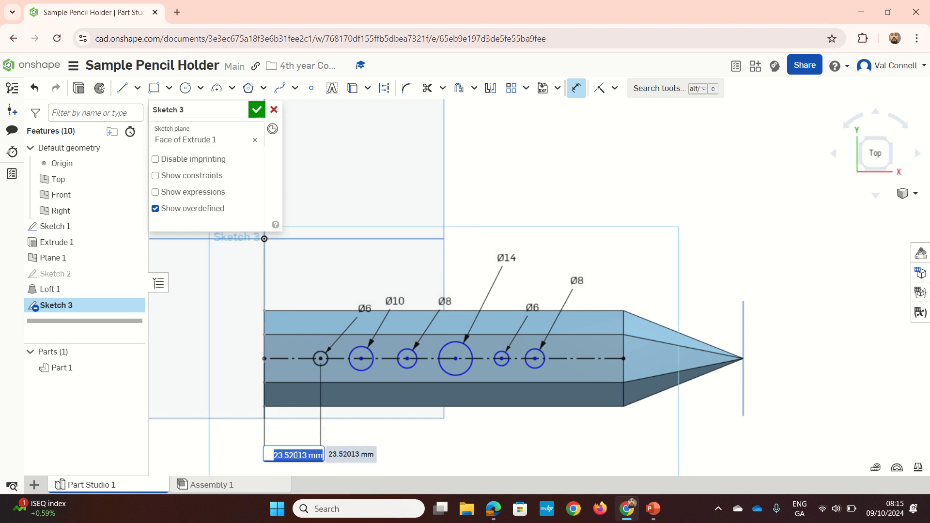
{"action": "type", "text": "25"}
{"action": "key", "text": "Return"}
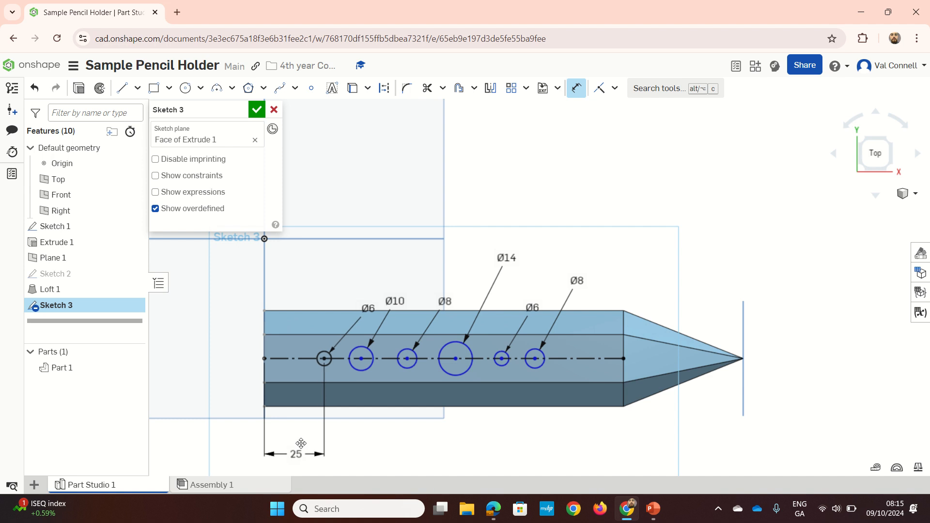
Dimension the centre distance between the first and second circles from the flat end as 20 mm.
{"action": "key", "text": "d"}
{"action": "left_click", "coordinate": [359, 358]}
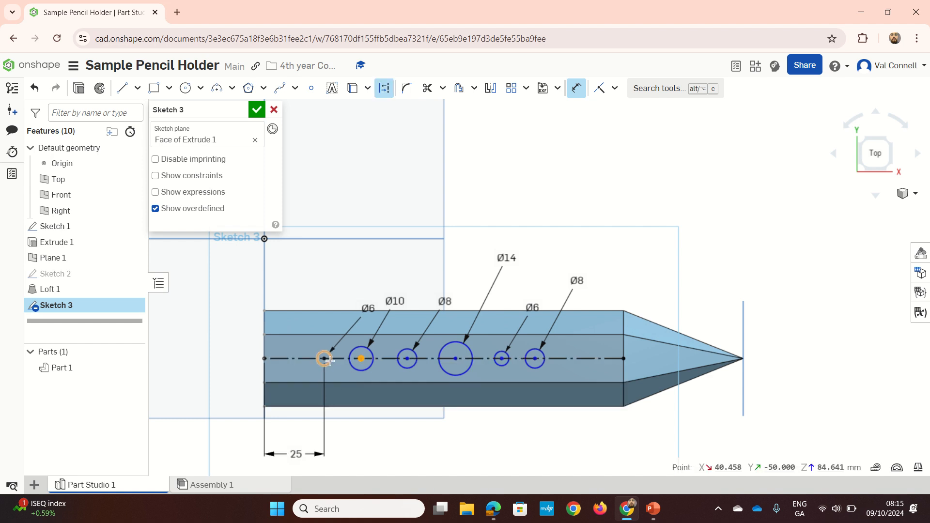
{"action": "left_click", "coordinate": [324, 359]}
{"action": "left_click", "coordinate": [352, 212]}
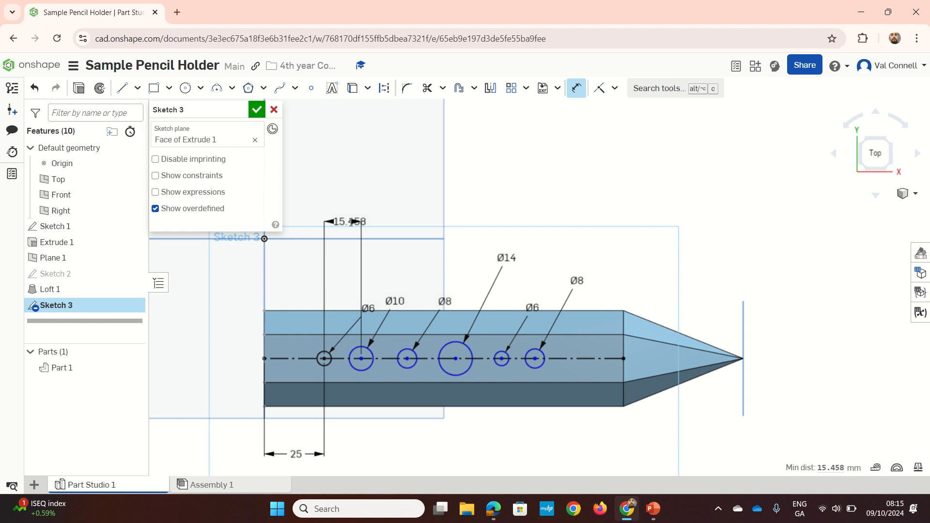
{"action": "type", "text": "20"}
{"action": "key", "text": "Return"}
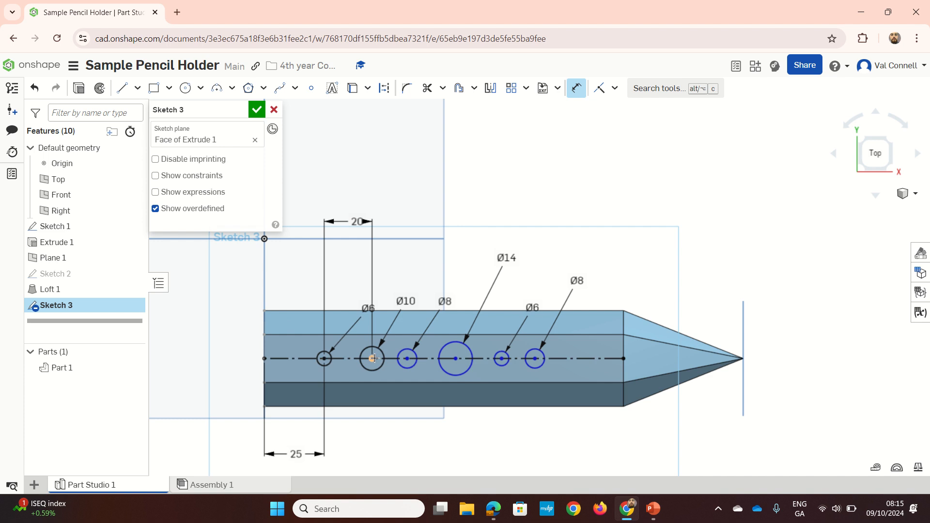
Dimension the centre distance between the second and third circles as 20 mm.
{"action": "left_click", "coordinate": [407, 359]}
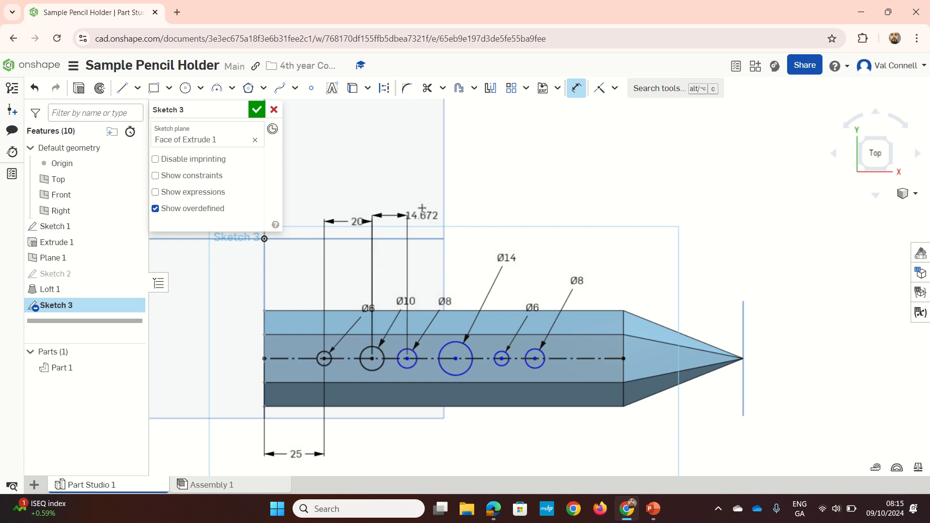
{"action": "left_click", "coordinate": [425, 184]}
{"action": "type", "text": "20"}
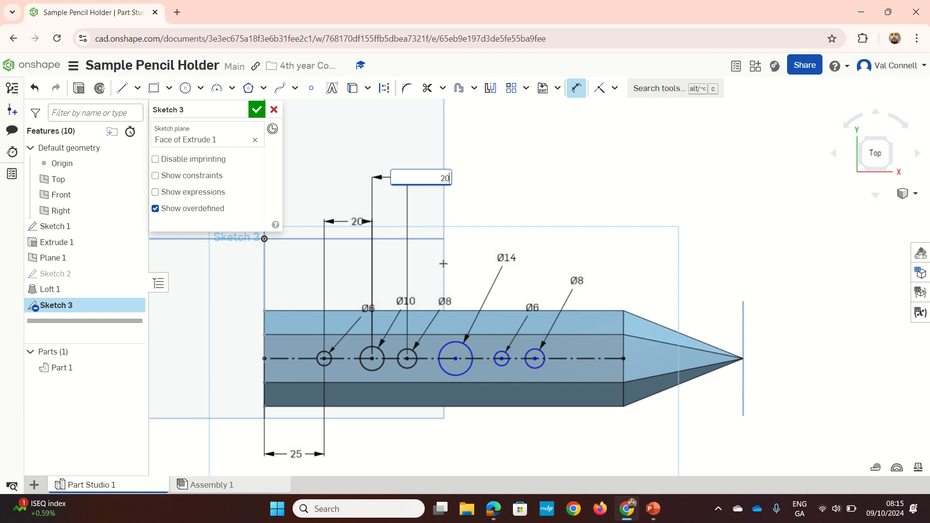
{"action": "key", "text": "Return"}
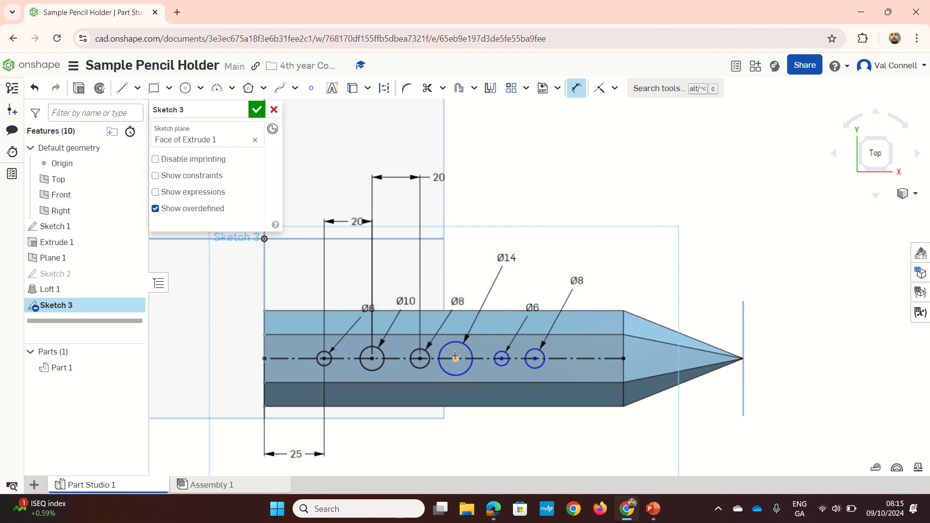
Dimension the centre distance between the third circle and the 14 mm fourth circle as 20 mm.
{"action": "left_click", "coordinate": [455, 359]}
{"action": "left_click", "coordinate": [419, 358]}
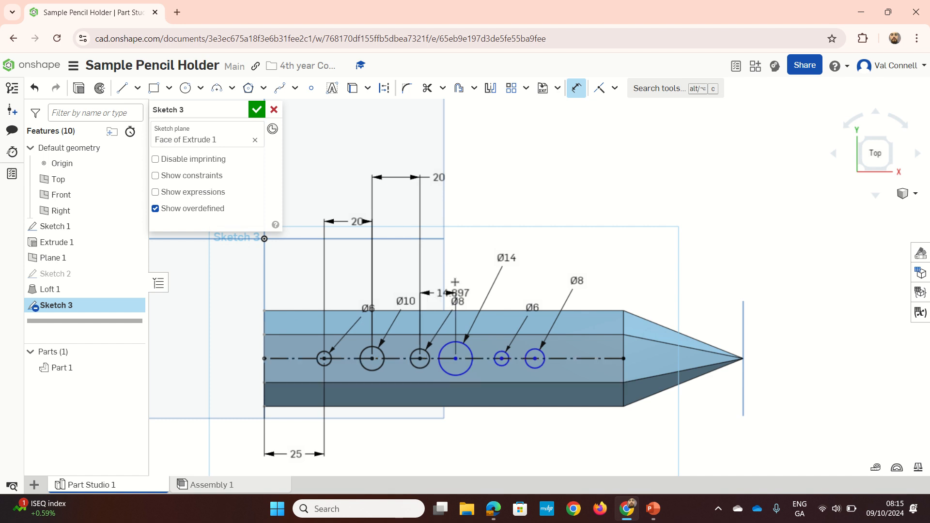
{"action": "left_click", "coordinate": [457, 125]}
{"action": "type", "text": "2"}
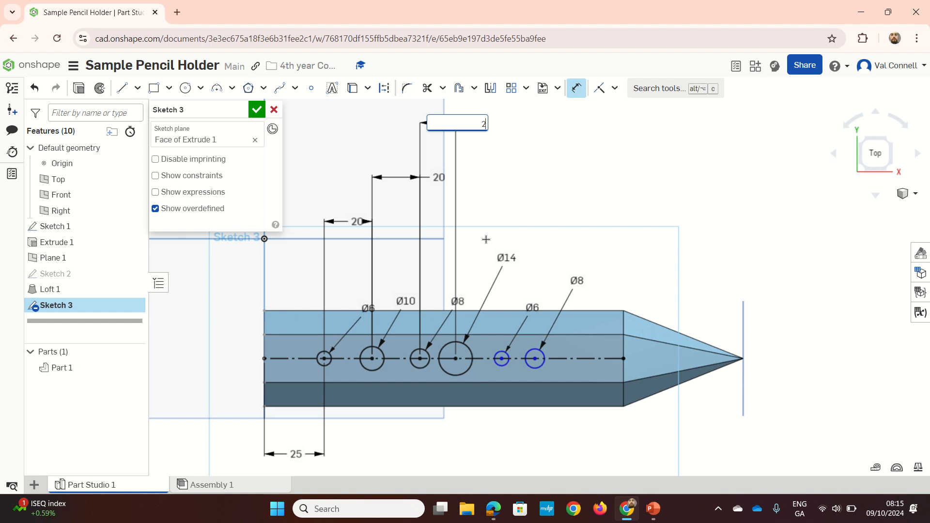
{"action": "type", "text": "0"}
{"action": "key", "text": "Return"}
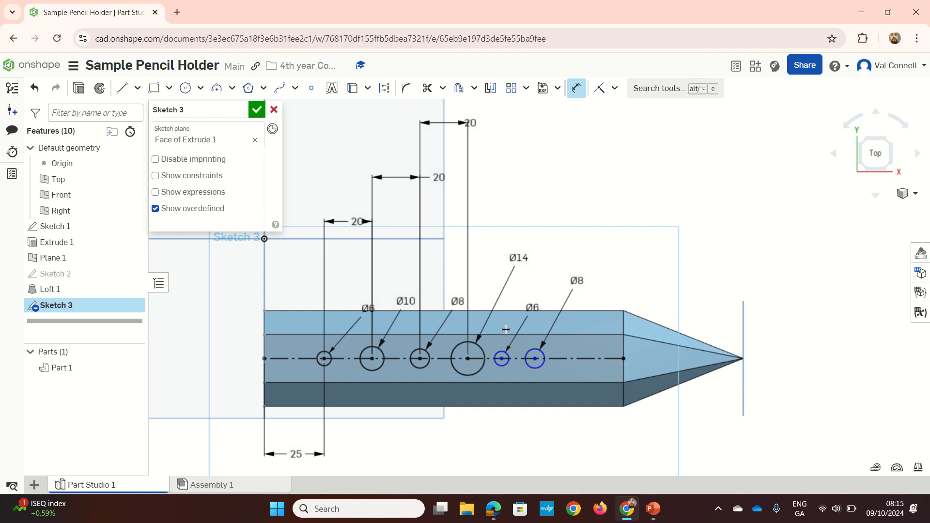
Dimension the centre distance between the fourth and fifth circles as 15 mm.
{"action": "left_click", "coordinate": [502, 358]}
{"action": "left_click", "coordinate": [467, 358]}
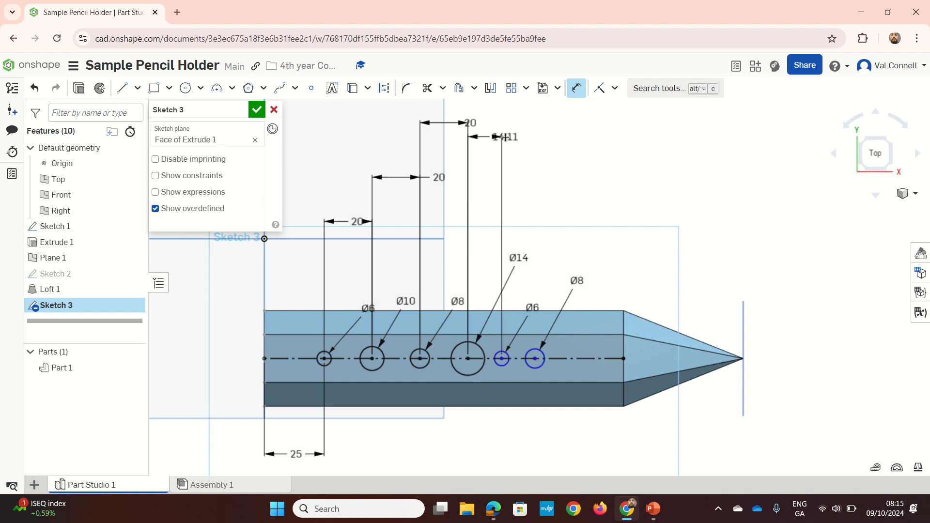
{"action": "left_click", "coordinate": [504, 137]}
{"action": "type", "text": "1"}
{"action": "key", "text": "Return"}
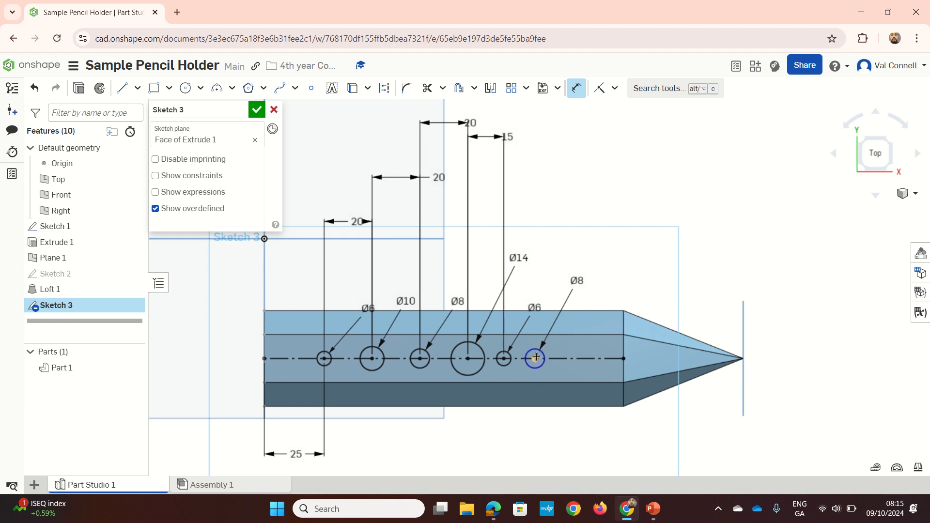
Dimension the centre distance between the fifth circle and the sixth circle, nearest the tip, as 20 mm.
{"action": "left_click", "coordinate": [504, 359]}
{"action": "left_click", "coordinate": [534, 358]}
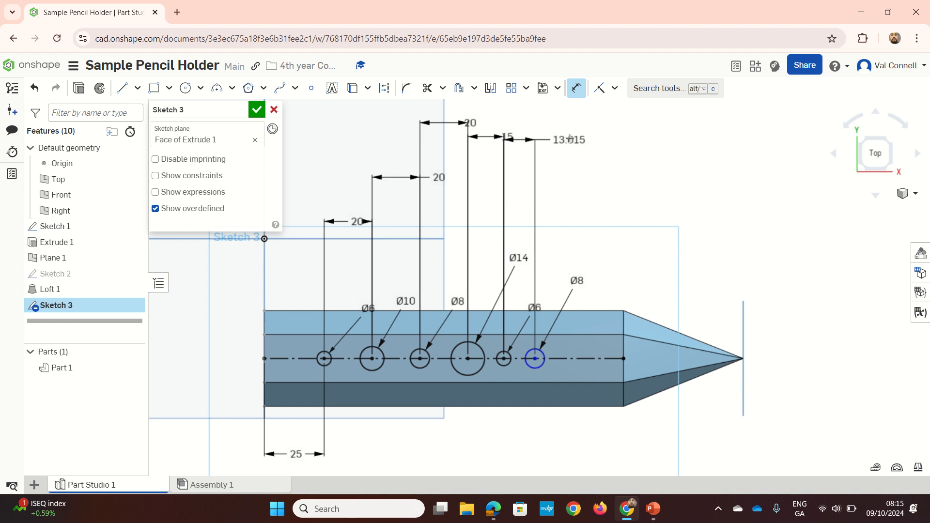
{"action": "left_click", "coordinate": [570, 136]}
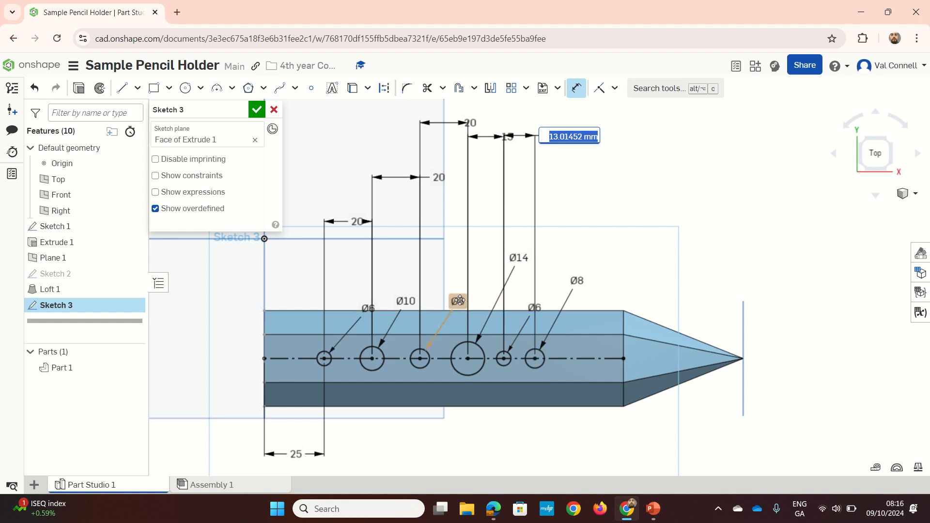
{"action": "type", "text": "20"}
{"action": "key", "text": "Return"}
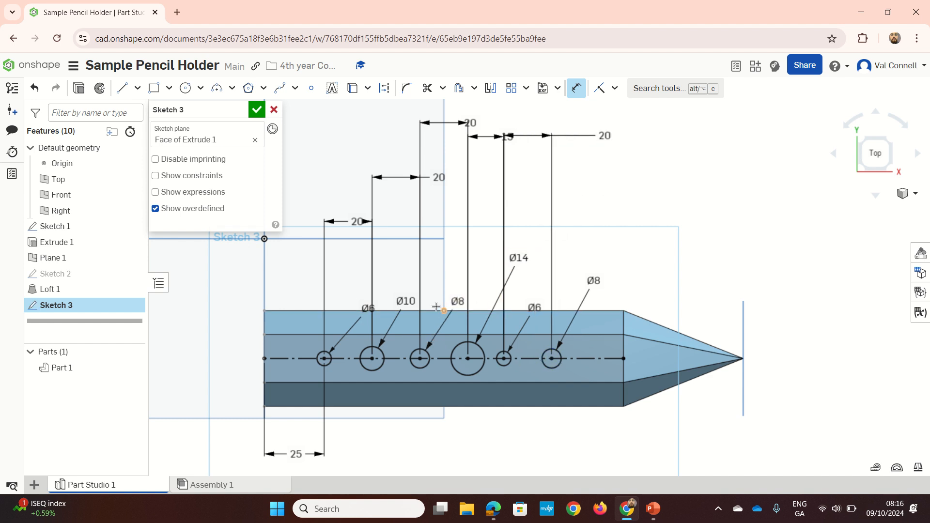
Move the dimension between the fourth and fifth circles level with its neighbour and set it to 20 mm.
{"action": "left_click_drag", "start_coordinate": [506, 142], "coordinate": [507, 129]}
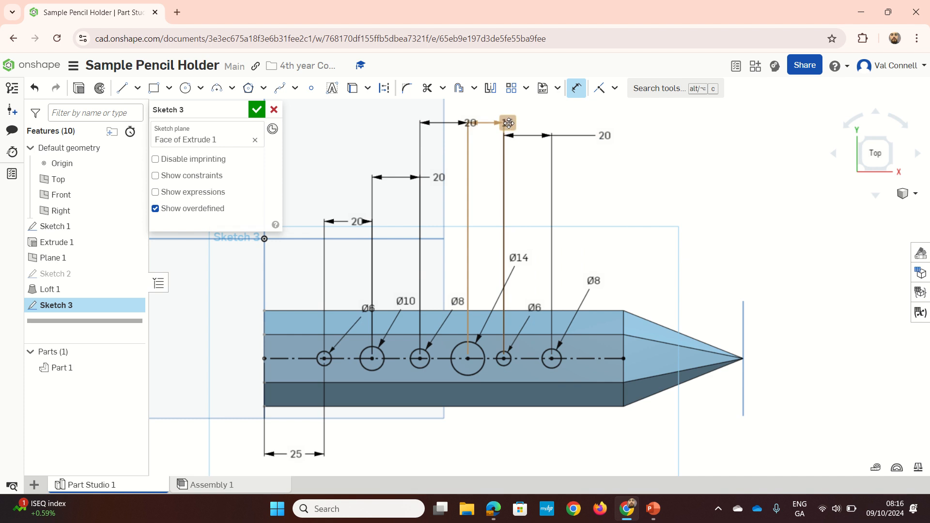
{"action": "double_click", "coordinate": [509, 123]}
{"action": "type", "text": "15"}
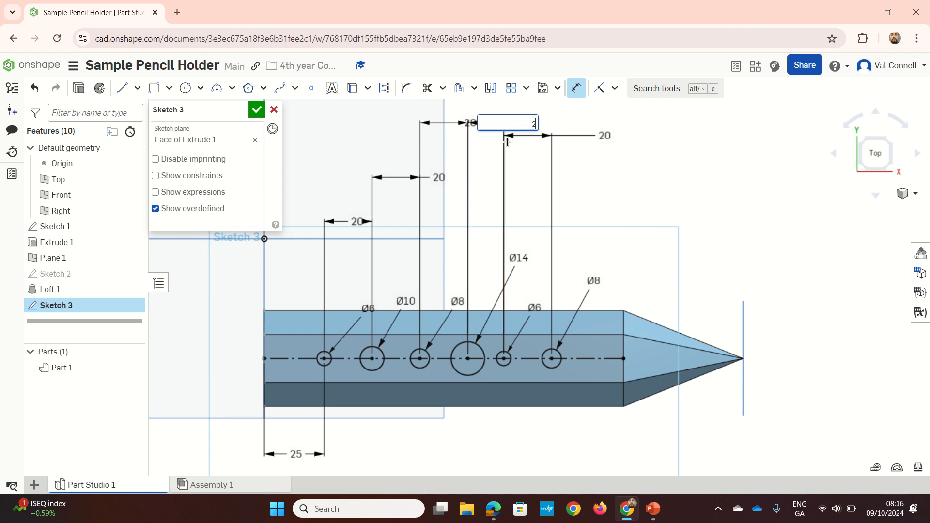
{"action": "key", "text": "Return"}
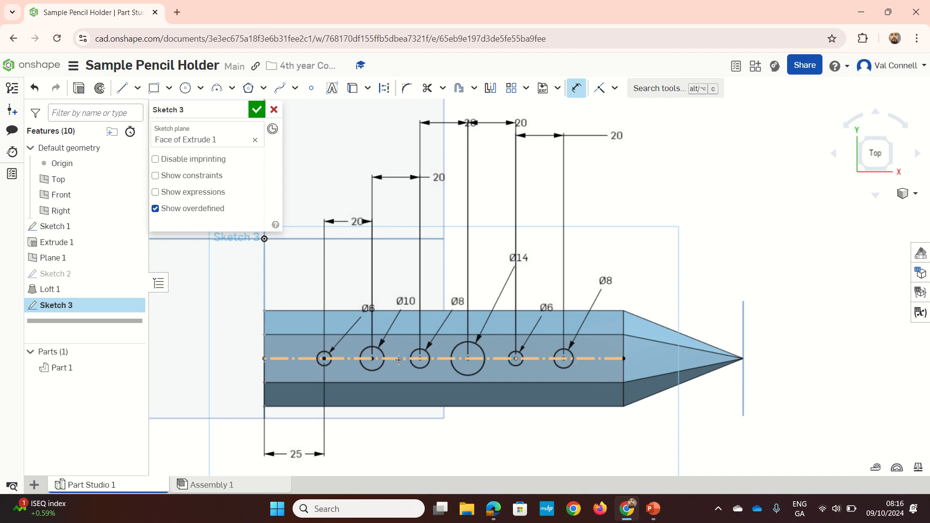
Extrude the circles of Sketch 3 into the hexagonal body as a Remove operation.
{"action": "mouse_move", "coordinate": [382, 439]}
{"action": "right_mouse_down"}
{"action": "mouse_move", "coordinate": [373, 373]}
{"action": "mouse_move", "coordinate": [326, 369]}
{"action": "mouse_move", "coordinate": [304, 265]}
{"action": "right_mouse_up"}
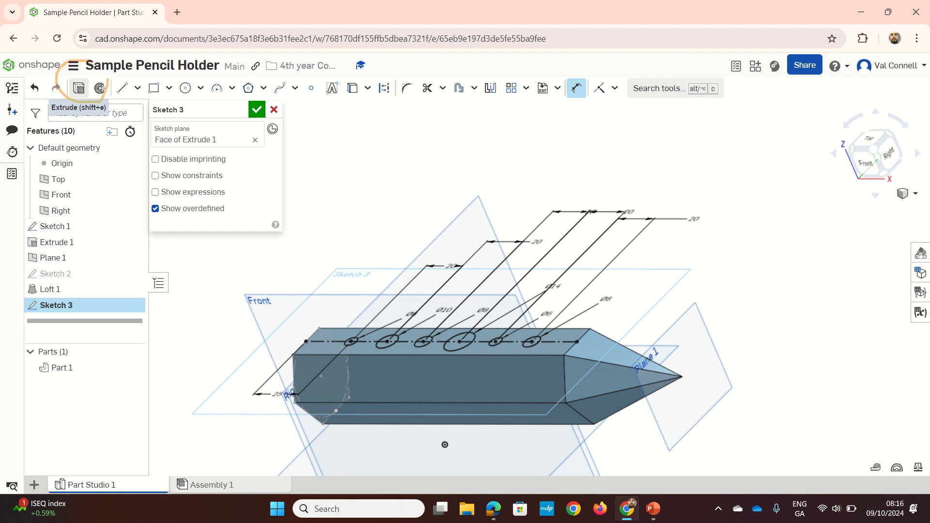
{"action": "left_click", "coordinate": [79, 88]}
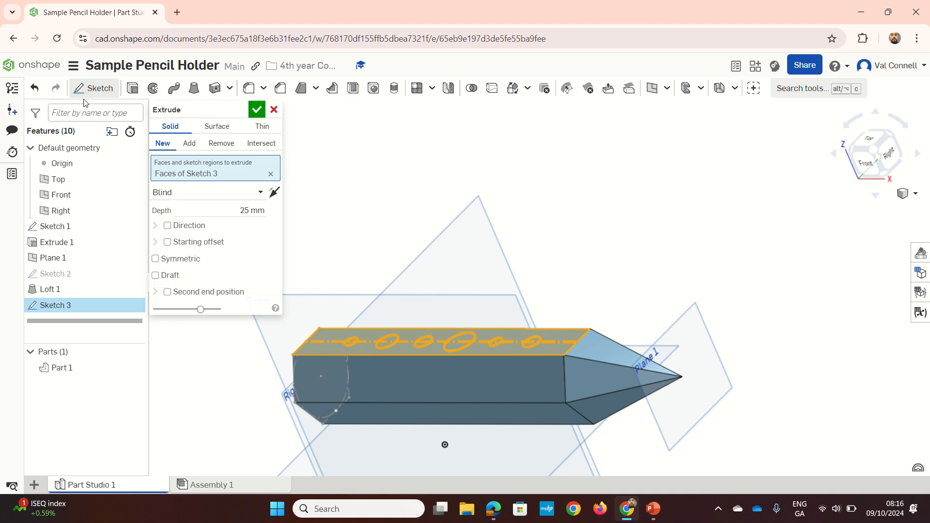
{"action": "left_click", "coordinate": [215, 144]}
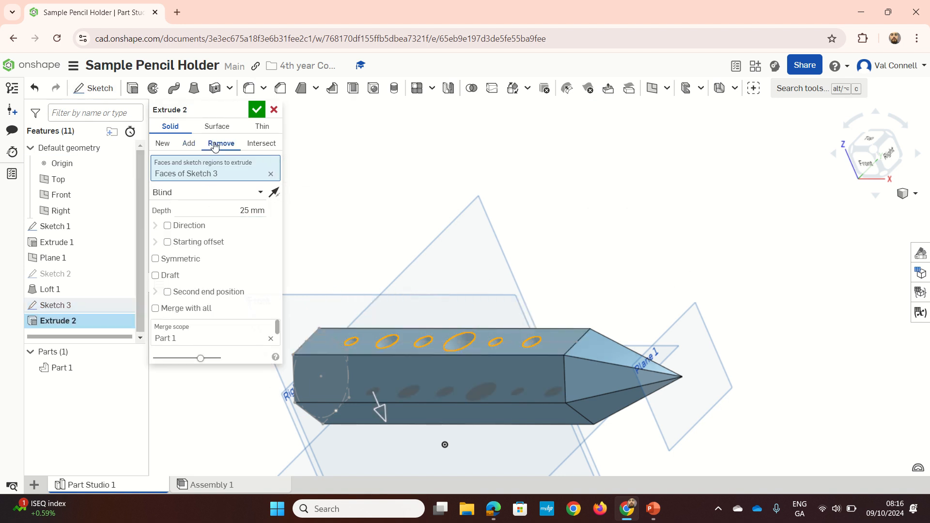
Try different depths for the hole cut, about 44.1 mm and about 13.2 mm.
{"action": "right_click_drag", "start_coordinate": [477, 307], "coordinate": [491, 286]}
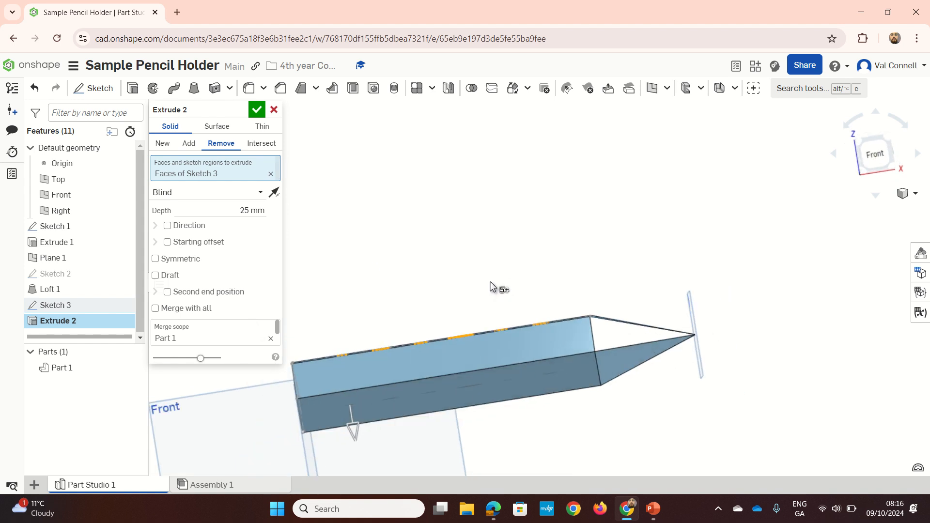
{"action": "left_click_drag", "start_coordinate": [356, 432], "coordinate": [365, 467]}
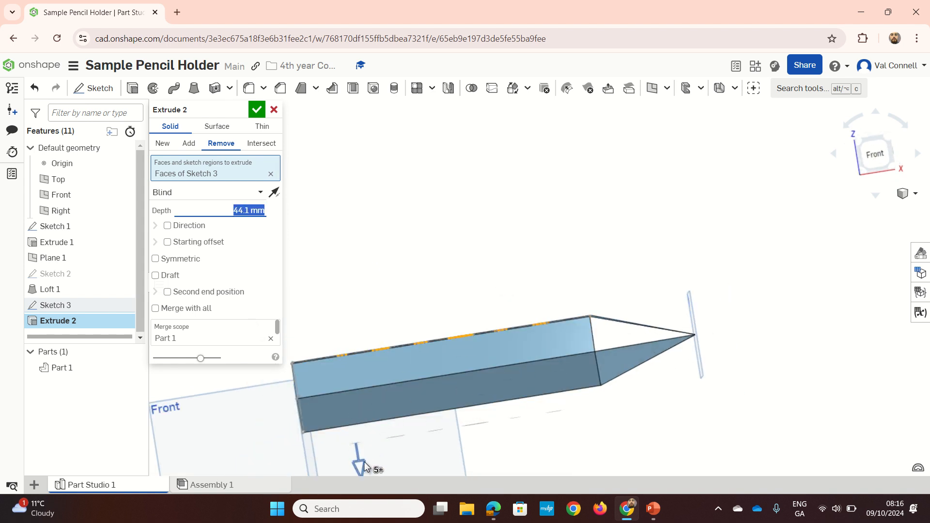
{"action": "right_click_drag", "start_coordinate": [478, 411], "coordinate": [395, 438]}
{"action": "left_click_drag", "start_coordinate": [406, 437], "coordinate": [401, 375]}
{"action": "right_click_drag", "start_coordinate": [483, 360], "coordinate": [596, 319]}
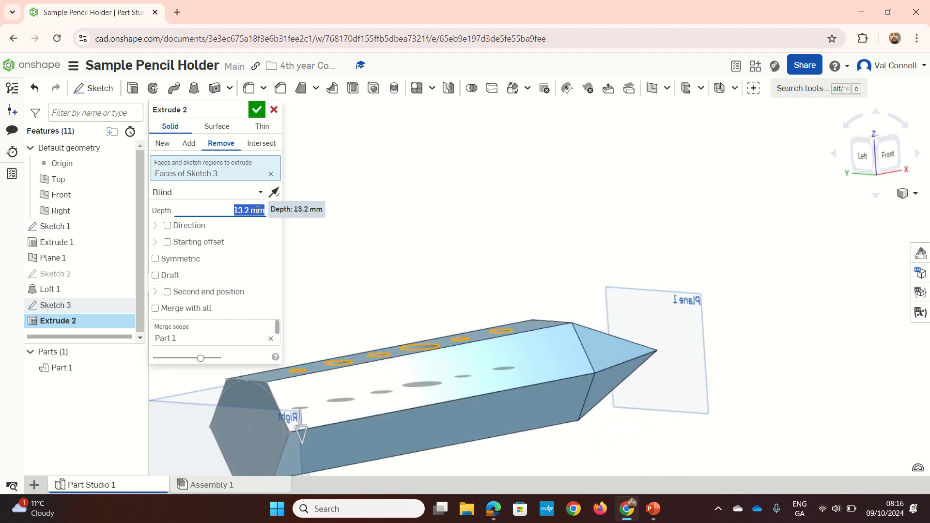
Set the hole cut's blind depth to 20 mm and finish the extrude.
{"action": "type", "text": "20"}
{"action": "key", "text": "Return"}
{"action": "scroll", "coordinate": [474, 301], "scroll_direction": "down", "scroll_amount": 3}
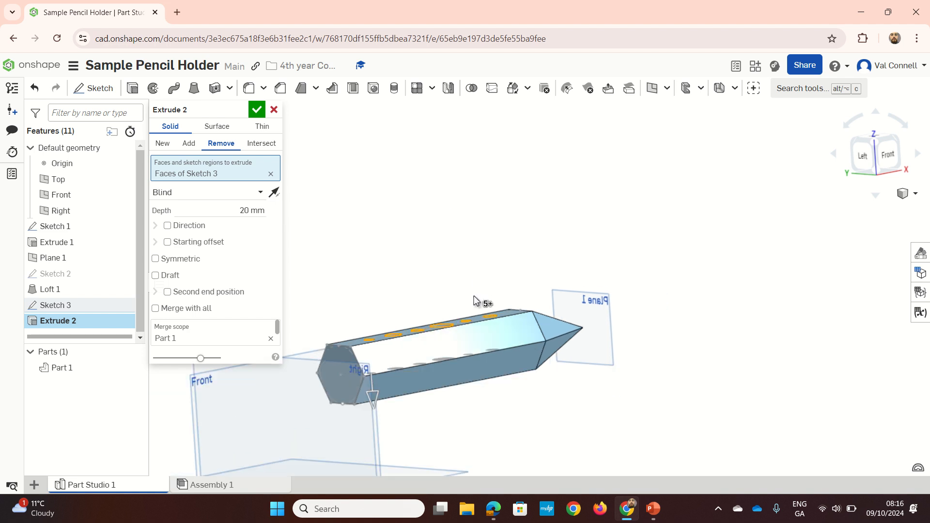
{"action": "mouse_move", "coordinate": [473, 301]}
{"action": "right_mouse_down"}
{"action": "mouse_move", "coordinate": [415, 314]}
{"action": "mouse_move", "coordinate": [424, 311]}
{"action": "right_mouse_up"}
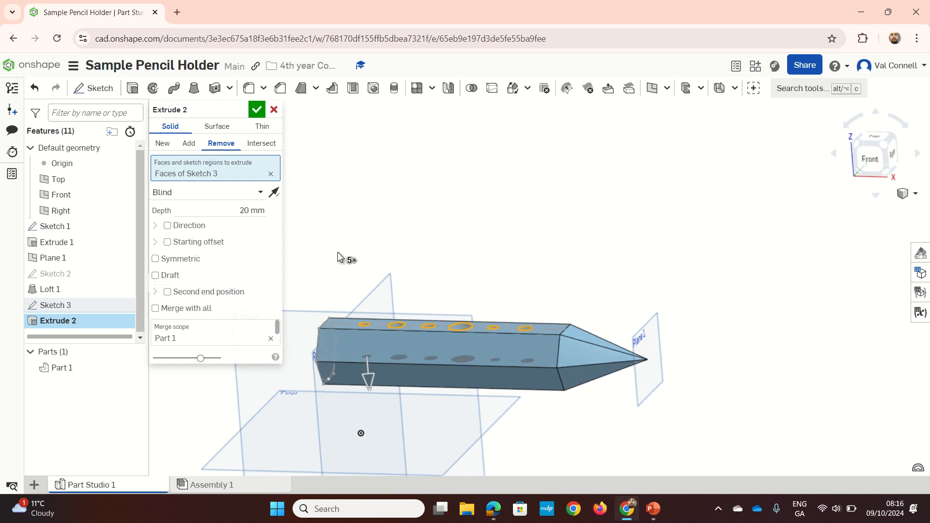
{"action": "left_click", "coordinate": [258, 118]}
Start a new sketch on the underside face of the hexagonal body, opposite the holes, and view it from the bottom.
{"action": "mouse_move", "coordinate": [473, 257]}
{"action": "right_mouse_down"}
{"action": "mouse_move", "coordinate": [531, 280]}
{"action": "mouse_move", "coordinate": [516, 294]}
{"action": "mouse_move", "coordinate": [496, 278]}
{"action": "mouse_move", "coordinate": [504, 295]}
{"action": "right_mouse_up"}
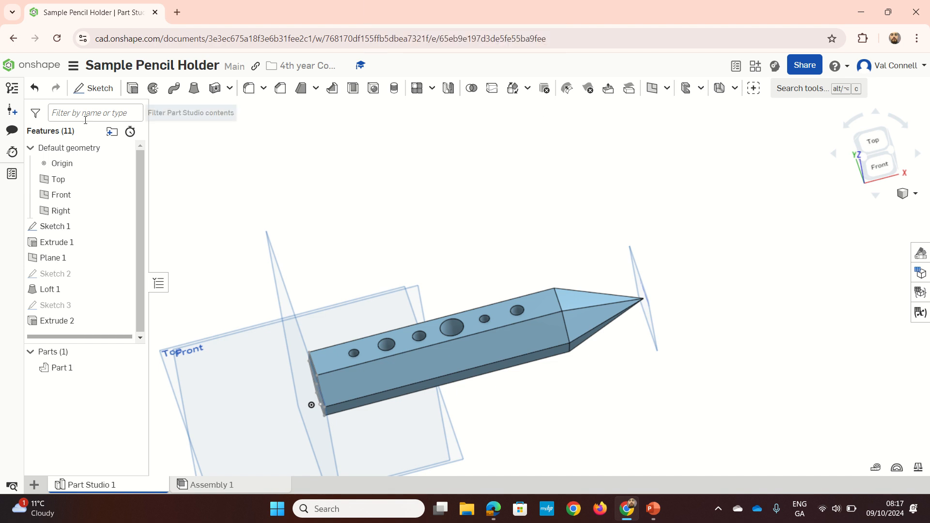
{"action": "left_click", "coordinate": [101, 91]}
{"action": "mouse_move", "coordinate": [384, 379]}
{"action": "right_mouse_down"}
{"action": "mouse_move", "coordinate": [391, 321]}
{"action": "mouse_move", "coordinate": [375, 313]}
{"action": "mouse_move", "coordinate": [314, 324]}
{"action": "mouse_move", "coordinate": [324, 292]}
{"action": "mouse_move", "coordinate": [292, 272]}
{"action": "right_mouse_up"}
{"action": "left_click", "coordinate": [321, 323]}
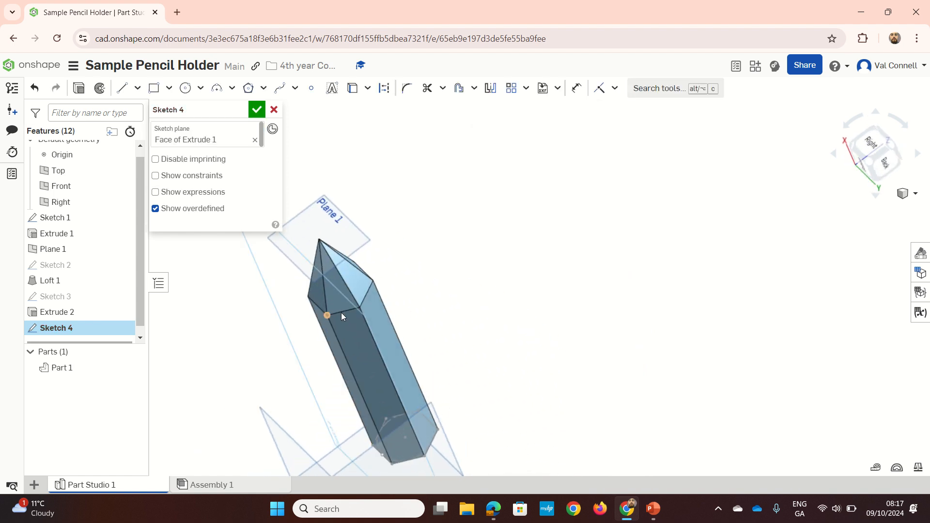
{"action": "left_click", "coordinate": [859, 167]}
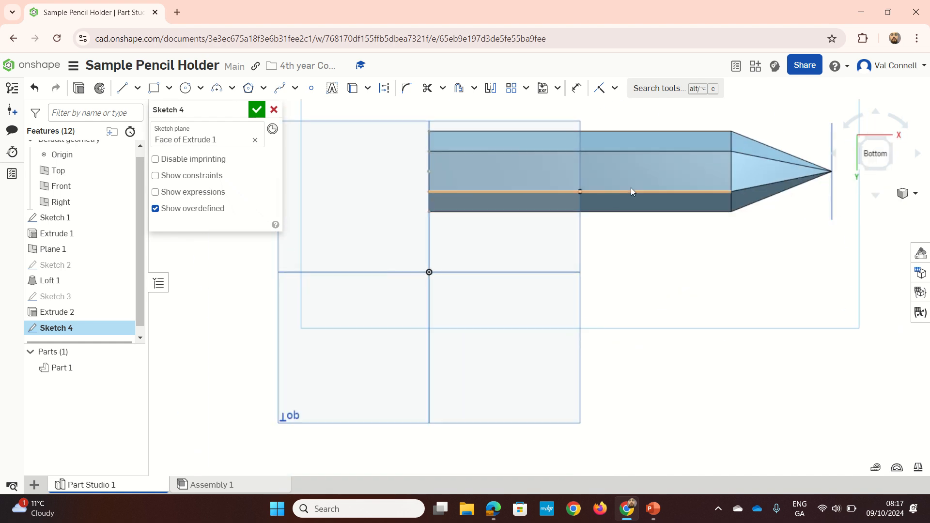
Draw a construction centreline along the sketch face, joining the midpoints of its flat-end edge and its tip-side edge.
{"action": "key", "text": "l"}
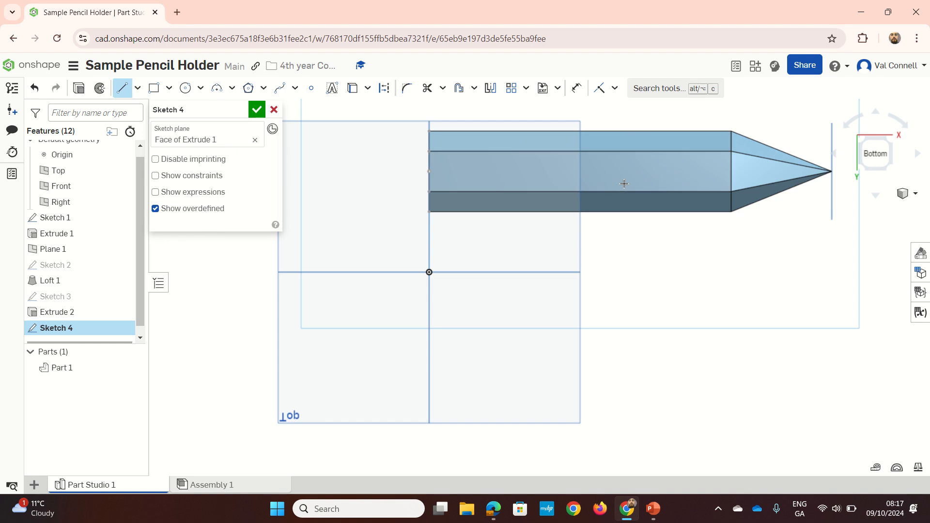
{"action": "key", "text": "u"}
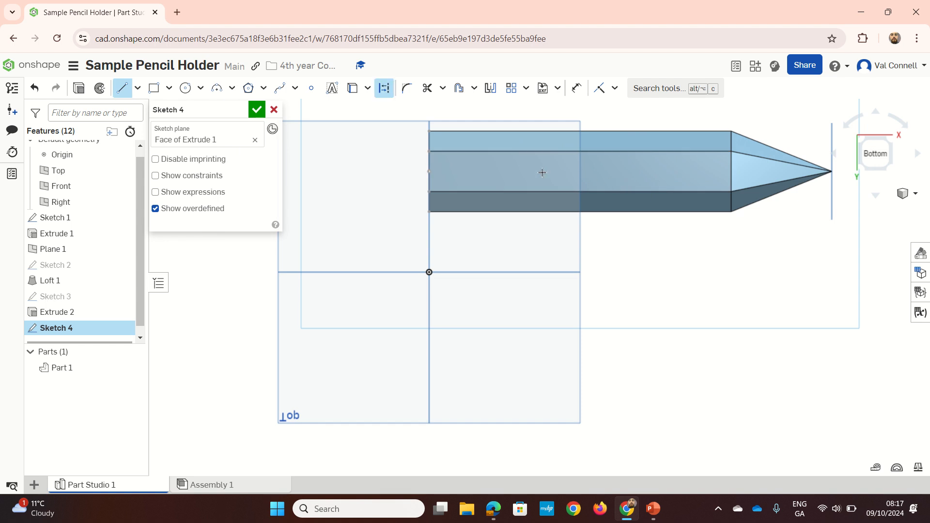
{"action": "left_click", "coordinate": [428, 171]}
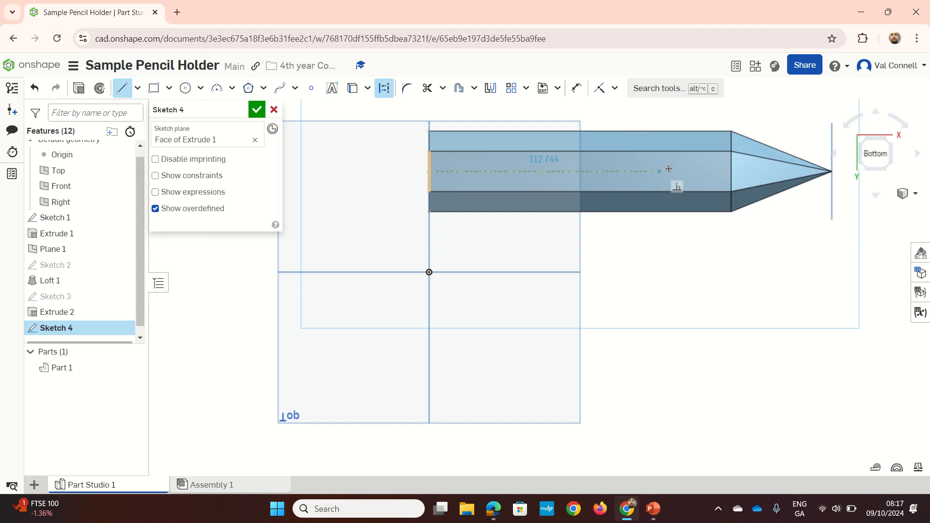
{"action": "left_click", "coordinate": [729, 171]}
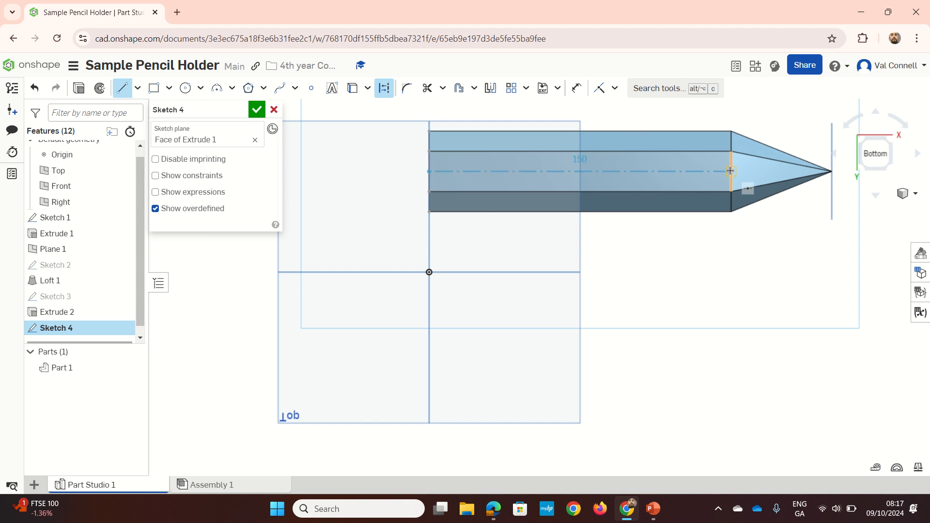
{"action": "left_click", "coordinate": [730, 171]}
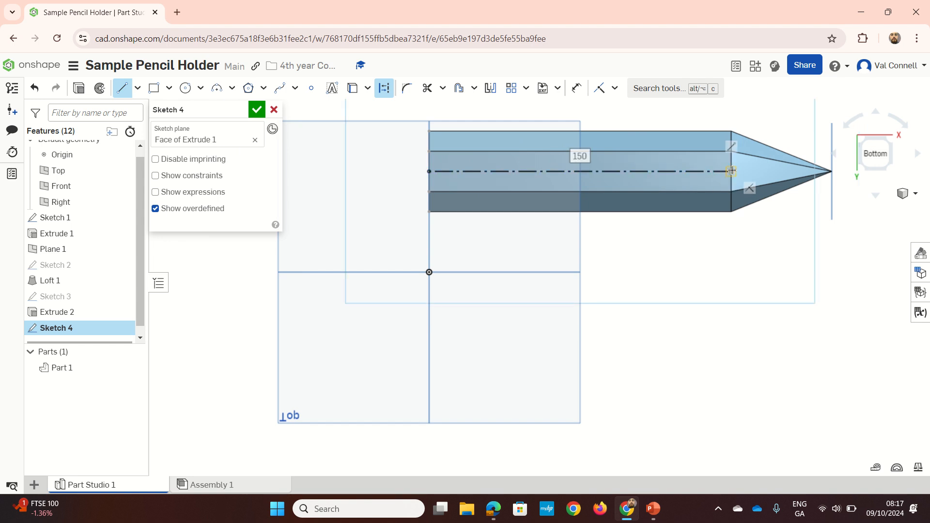
Draw two circles centred on the construction line, about 16.6 mm diameter near the flat end and about 17.4 mm near the tip.
{"action": "key", "text": "c"}
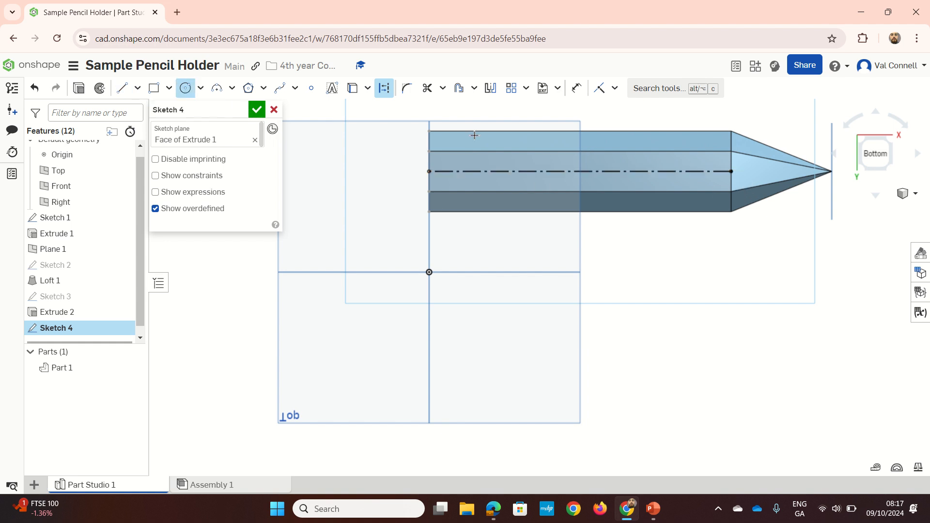
{"action": "left_click", "coordinate": [471, 171]}
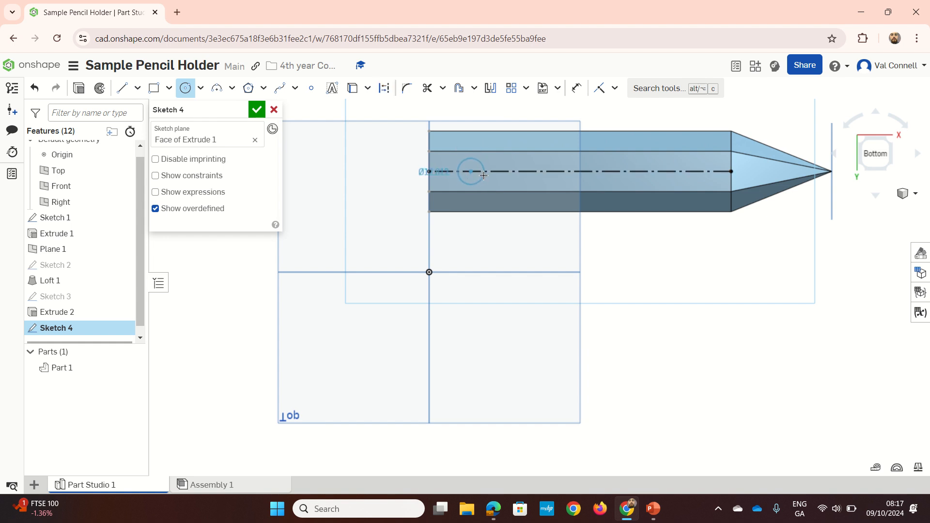
{"action": "left_click", "coordinate": [484, 182]}
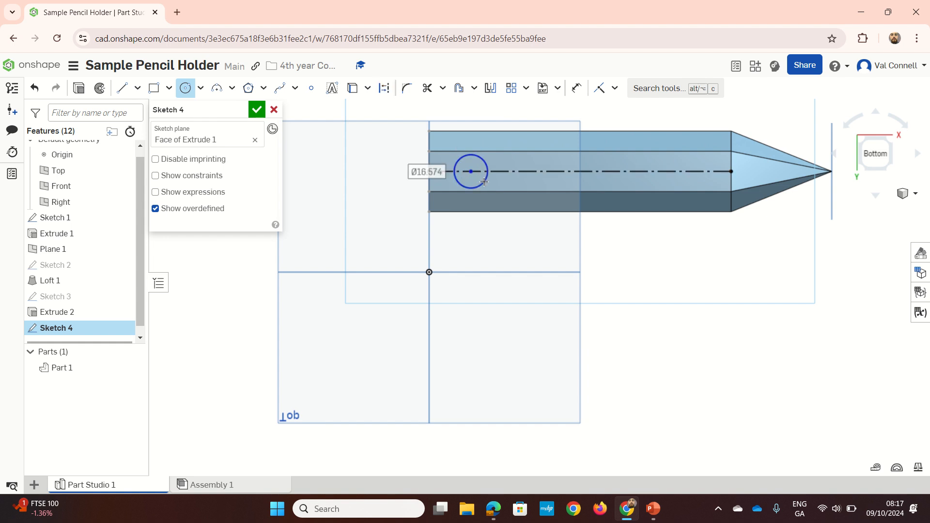
{"action": "left_click", "coordinate": [671, 170]}
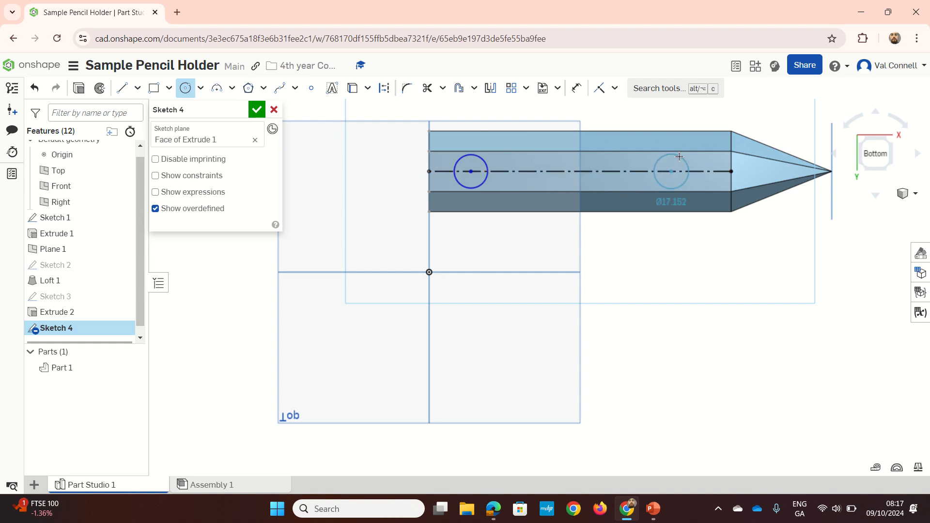
{"action": "left_click", "coordinate": [680, 157]}
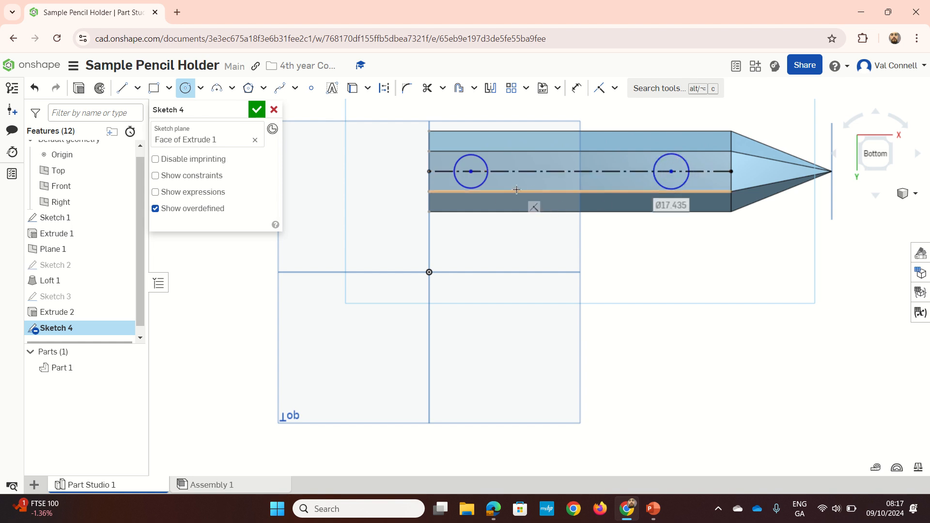
Dimension the circle near the flat end to a diameter of 10 mm.
{"action": "key", "text": "d"}
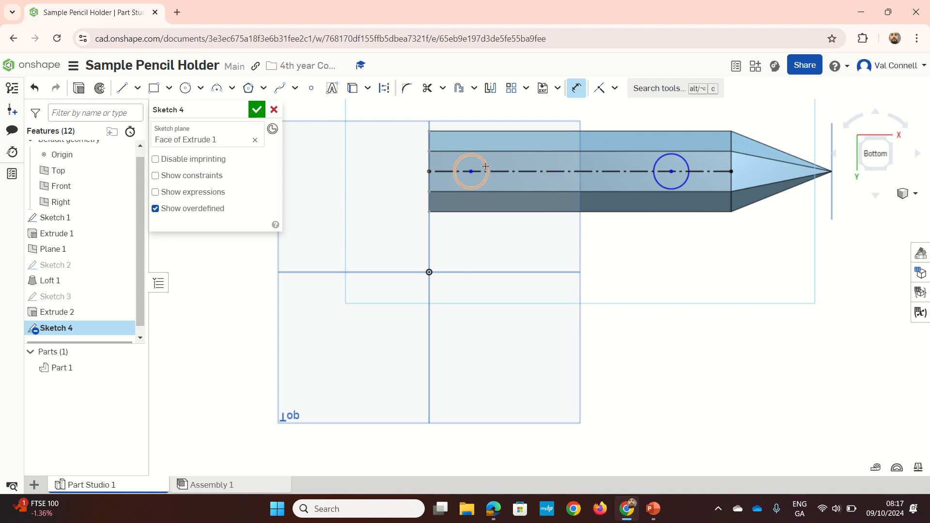
{"action": "left_click", "coordinate": [486, 165]}
{"action": "left_click", "coordinate": [523, 246]}
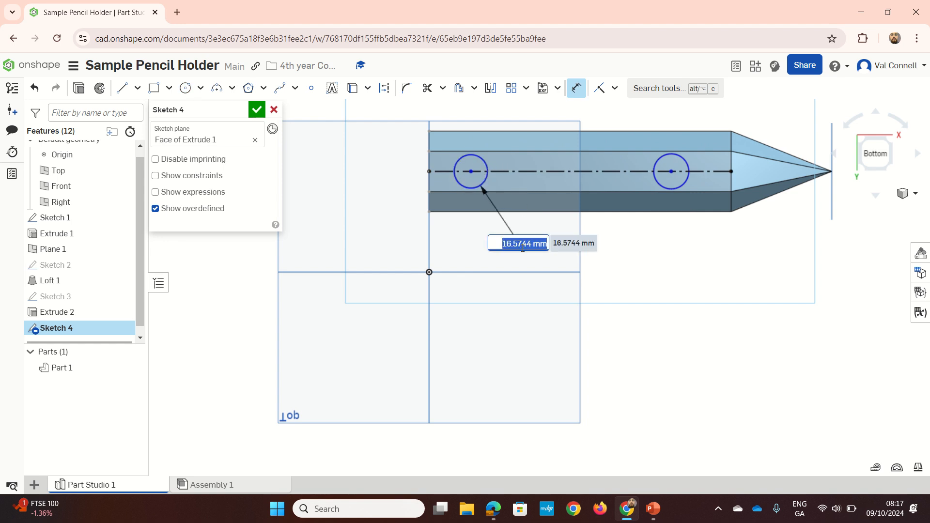
{"action": "type", "text": "10"}
{"action": "key", "text": "Return"}
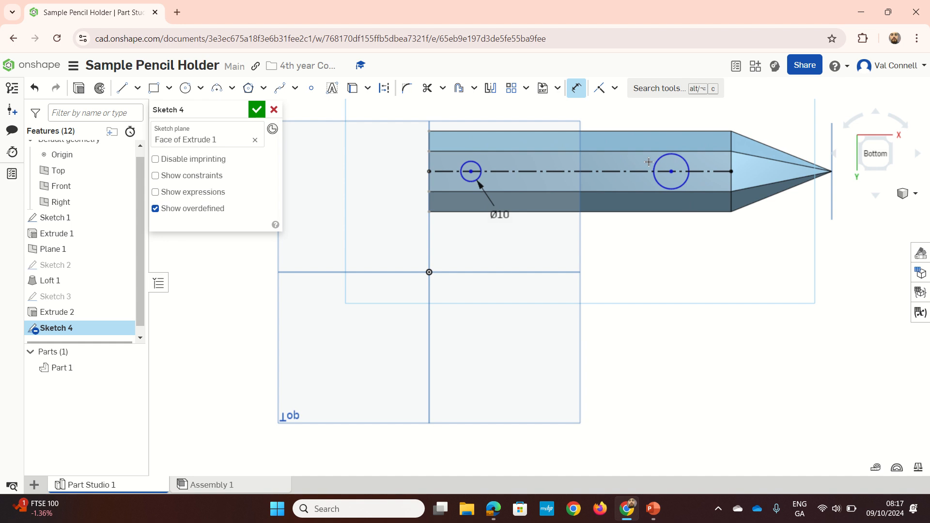
Dimension the centre of the circle near the flat end 15 mm from the body's end edge.
{"action": "scroll", "coordinate": [508, 184], "scroll_direction": "up", "scroll_amount": 3}
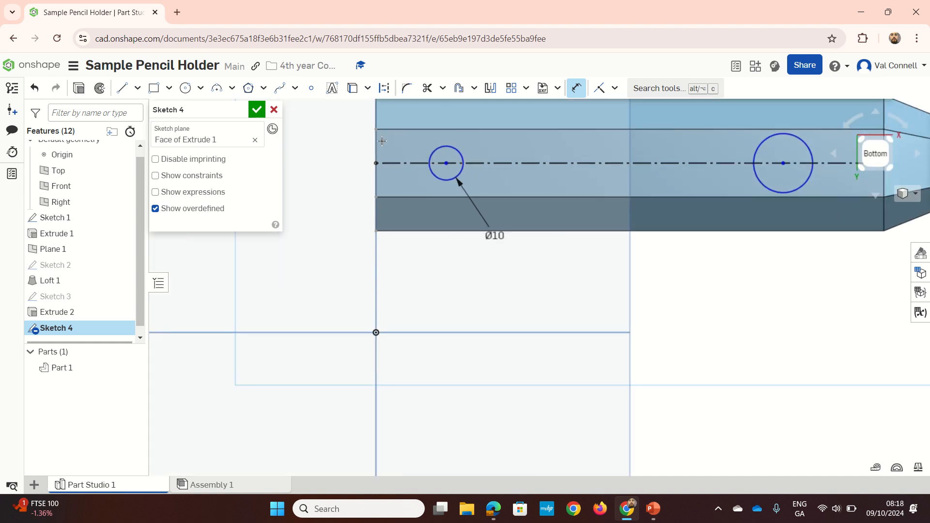
{"action": "left_click", "coordinate": [376, 145]}
{"action": "left_click", "coordinate": [433, 289]}
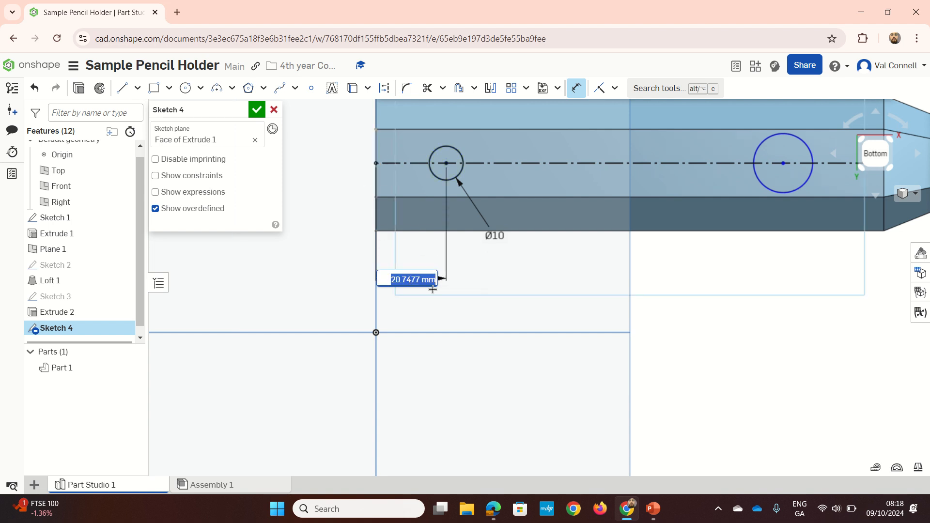
{"action": "type", "text": "15"}
{"action": "key", "text": "Return"}
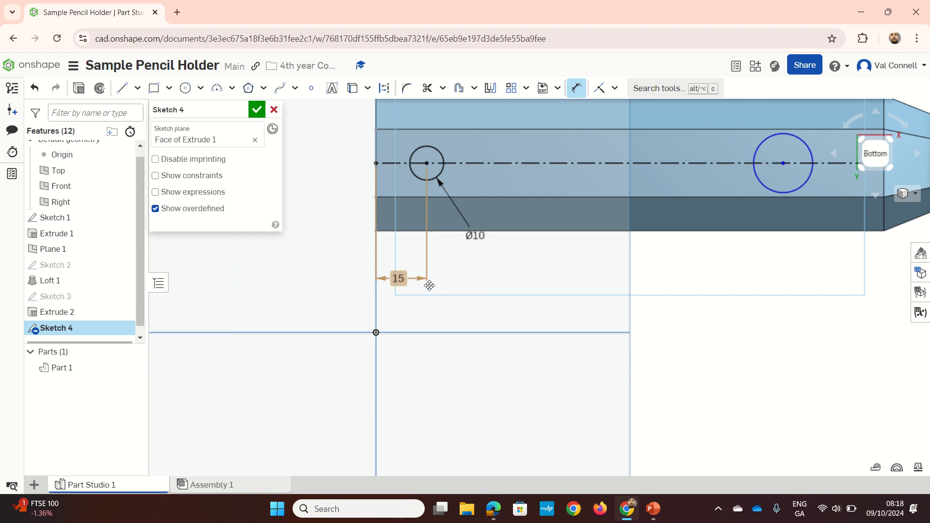
Dimension the centre of the circle near the tip 15 mm from the edge where the tip begins.
{"action": "scroll", "coordinate": [429, 286], "scroll_direction": "down", "scroll_amount": 2}
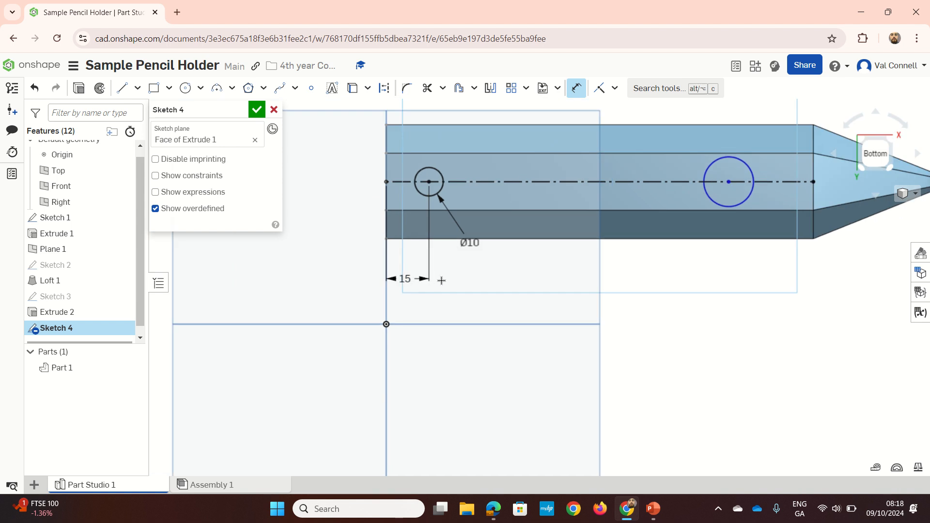
{"action": "key", "text": "d"}
{"action": "left_click", "coordinate": [729, 181]}
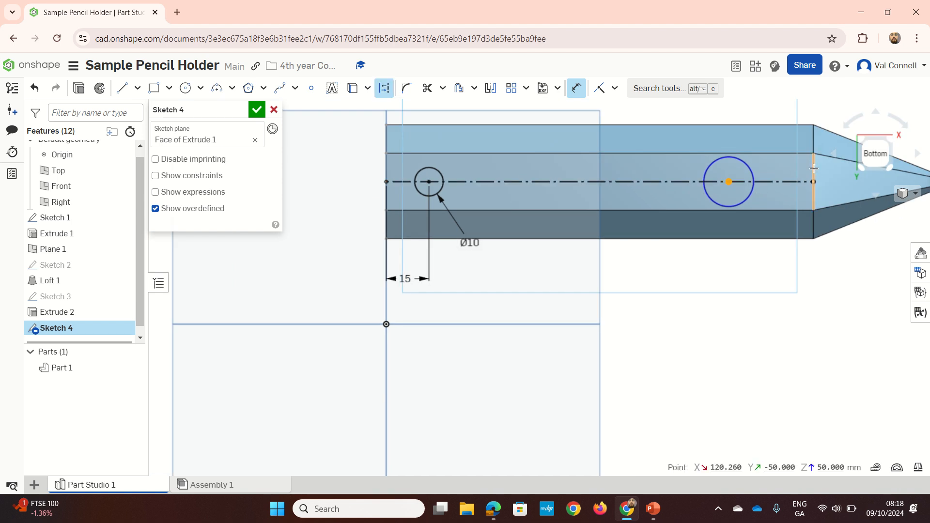
{"action": "left_click", "coordinate": [814, 169]}
{"action": "left_click", "coordinate": [787, 308]}
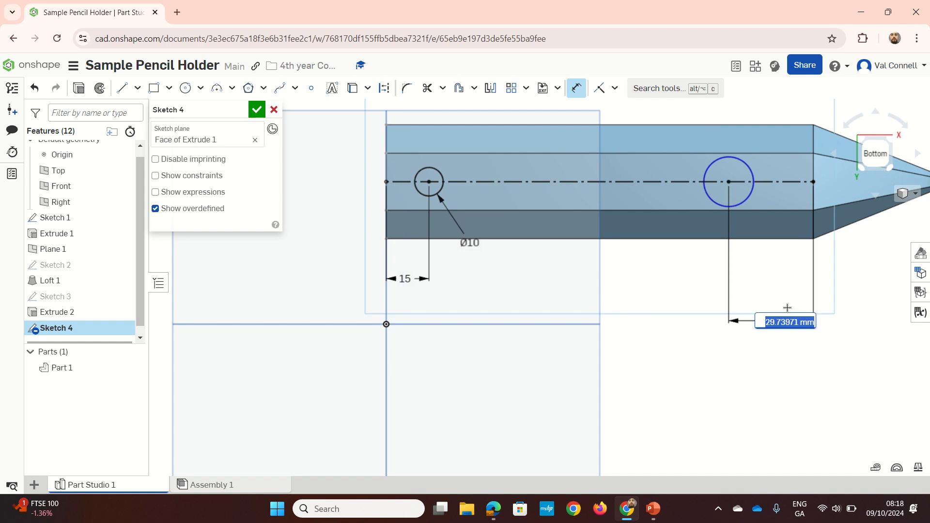
{"action": "type", "text": "15"}
{"action": "key", "text": "Return"}
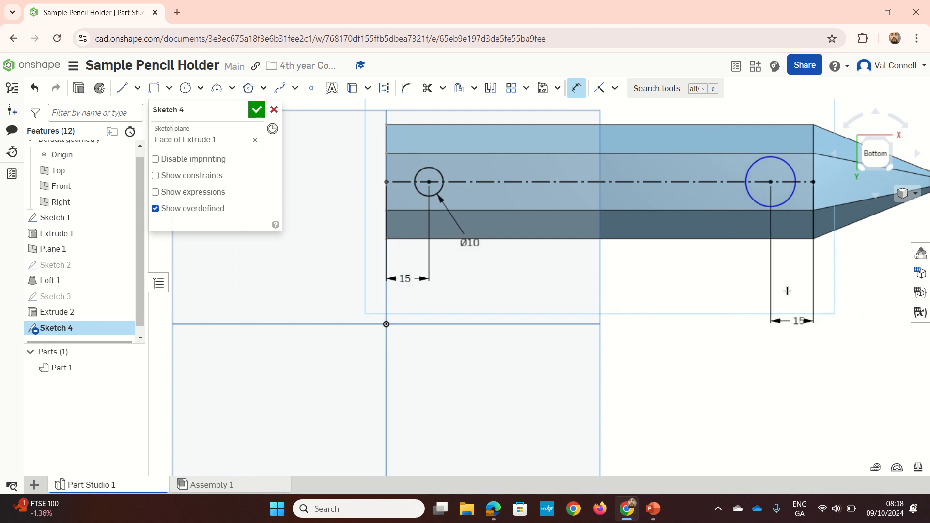
Dimension the circle near the tip to a diameter of 10 mm and delete that diameter dimension again.
{"action": "left_click", "coordinate": [780, 159]}
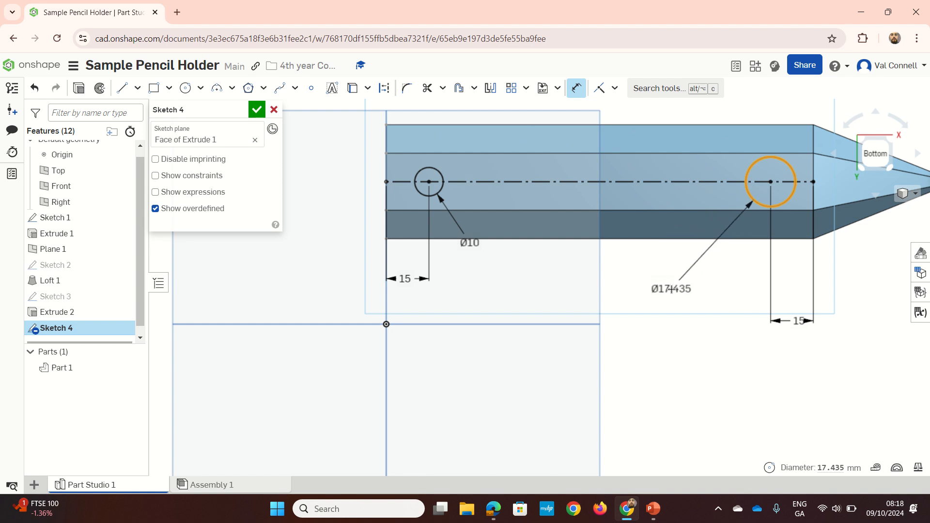
{"action": "left_click", "coordinate": [673, 286]}
{"action": "type", "text": "1"}
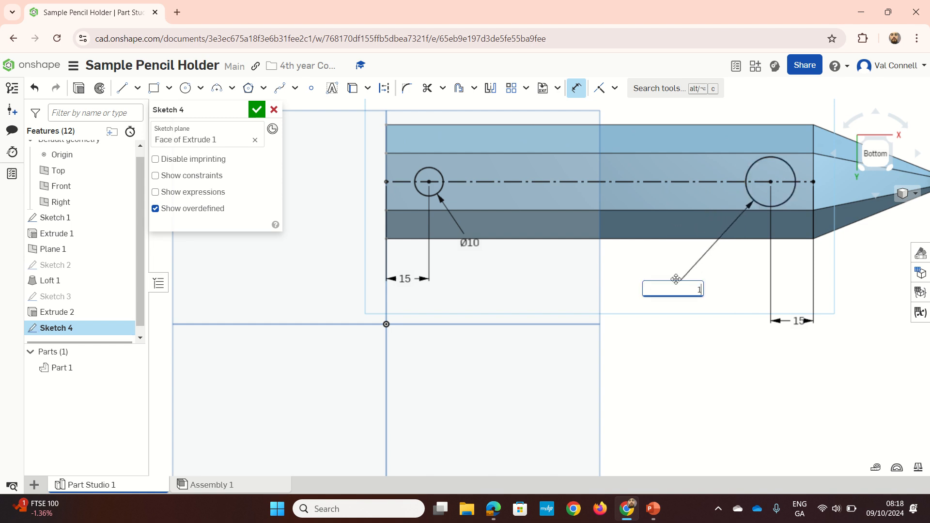
{"action": "type", "text": "0"}
{"action": "key", "text": "Return"}
{"action": "key", "text": "Escape"}
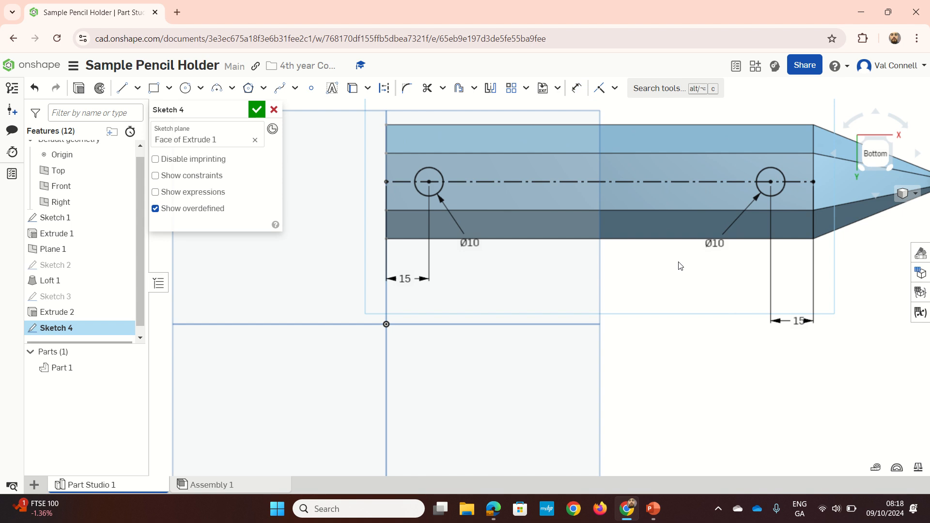
{"action": "left_click", "coordinate": [714, 245]}
{"action": "key", "text": "Delete"}
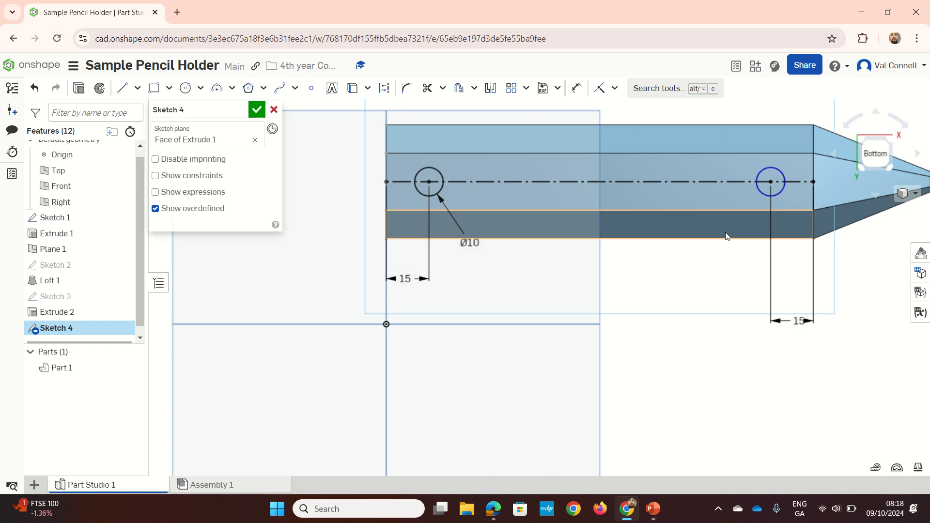
Apply an Equal constraint between the circle near the tip and the circle near the flat end.
{"action": "left_click", "coordinate": [761, 171]}
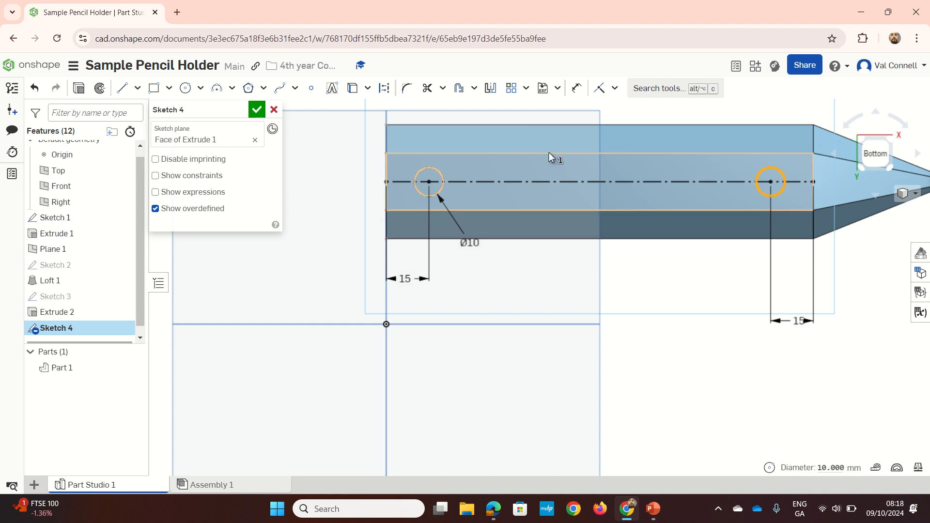
{"action": "left_click", "coordinate": [431, 166]}
{"action": "key", "text": "e"}
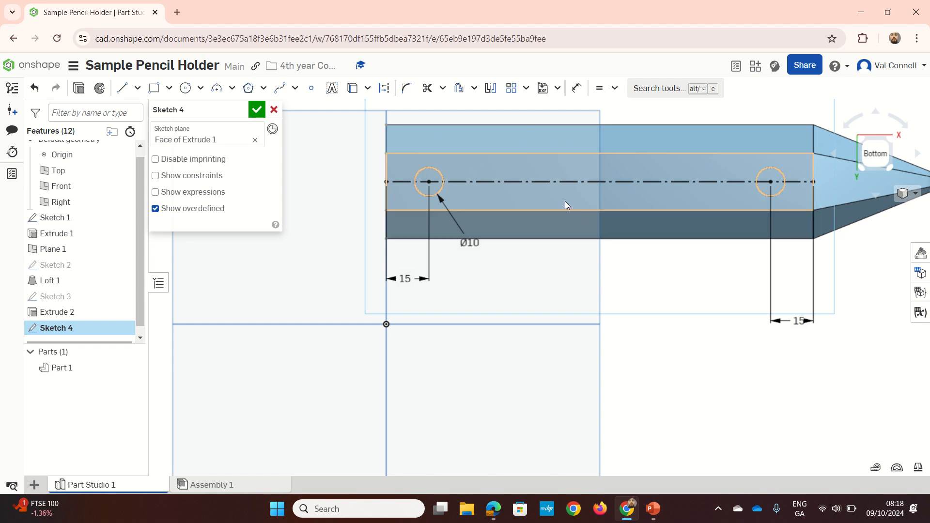
Try a 12 mm diameter on the dimensioned circle to test the Equal constraint, and set it back to 10 mm.
{"action": "double_click", "coordinate": [472, 250]}
{"action": "type", "text": "12"}
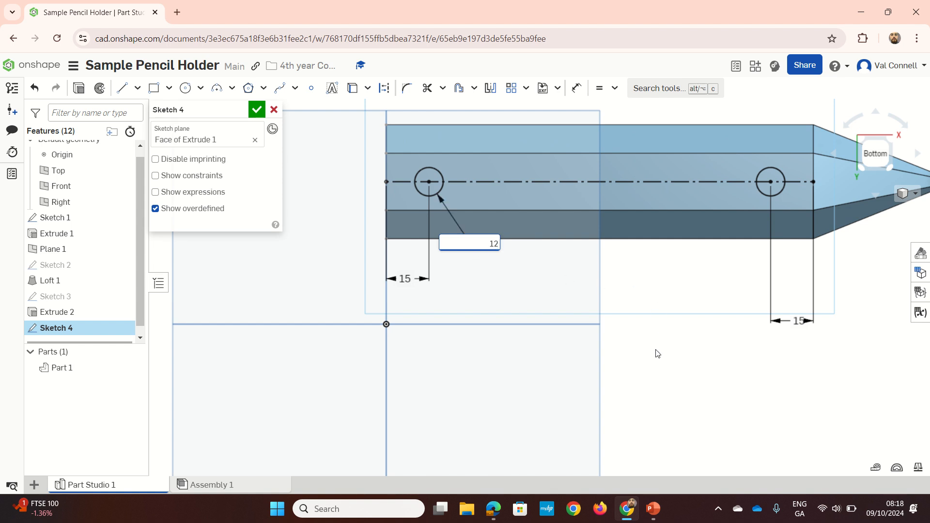
{"action": "key", "text": "Return"}
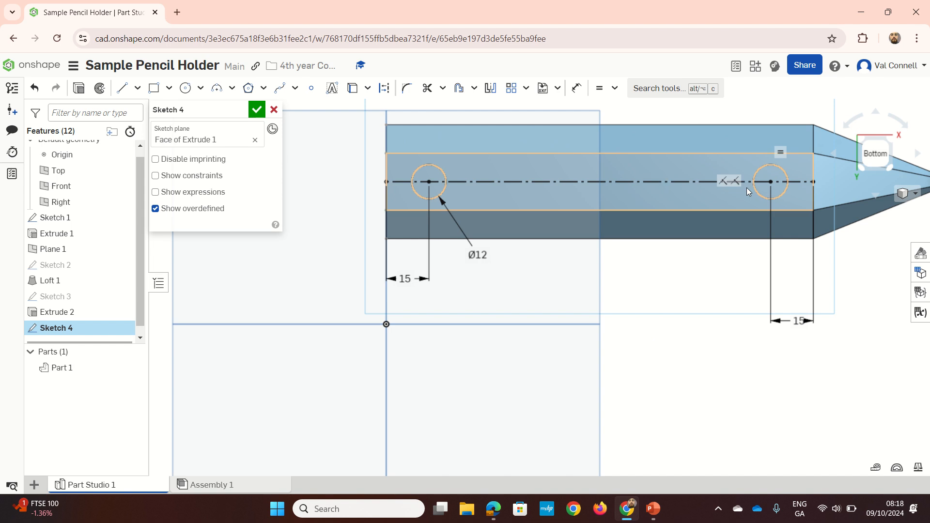
{"action": "double_click", "coordinate": [478, 249]}
{"action": "type", "text": "10"}
{"action": "key", "text": "Return"}
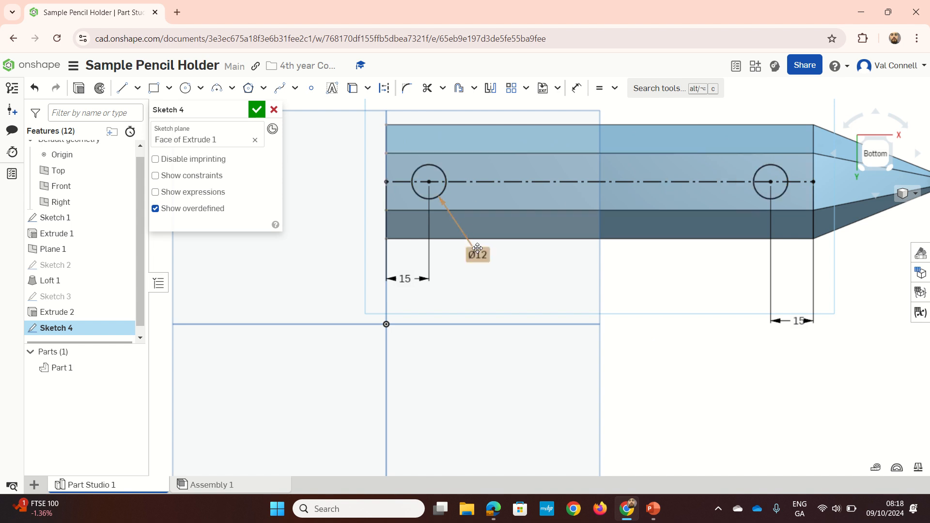
Extrude the two circles of Sketch 4 into the hexagonal body as a Remove operation with a blind depth of 10 mm.
{"action": "right_click_drag", "start_coordinate": [565, 196], "coordinate": [556, 201]}
{"action": "scroll", "coordinate": [563, 225], "scroll_direction": "down", "scroll_amount": 5}
{"action": "mouse_move", "coordinate": [558, 254]}
{"action": "right_mouse_down"}
{"action": "mouse_move", "coordinate": [562, 230]}
{"action": "mouse_move", "coordinate": [539, 168]}
{"action": "right_mouse_up"}
{"action": "scroll", "coordinate": [545, 175], "scroll_direction": "up", "scroll_amount": 3}
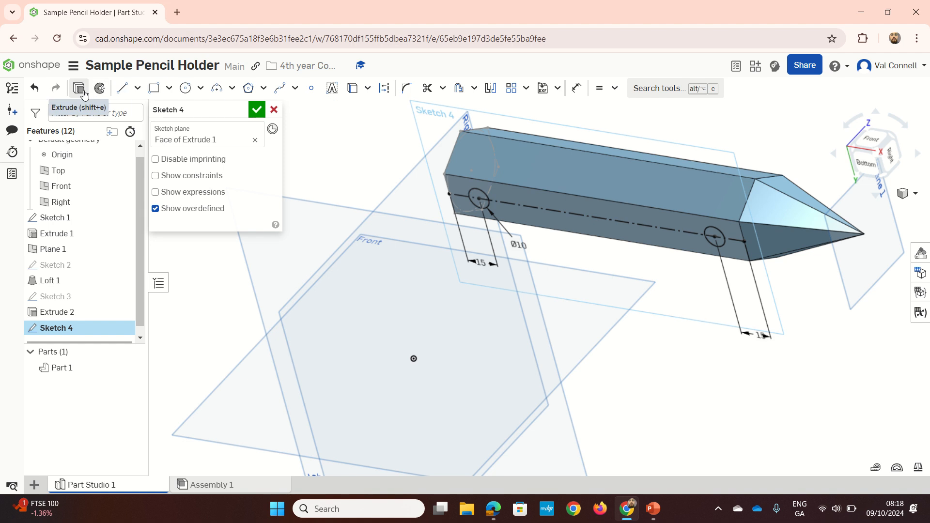
{"action": "left_click", "coordinate": [82, 91]}
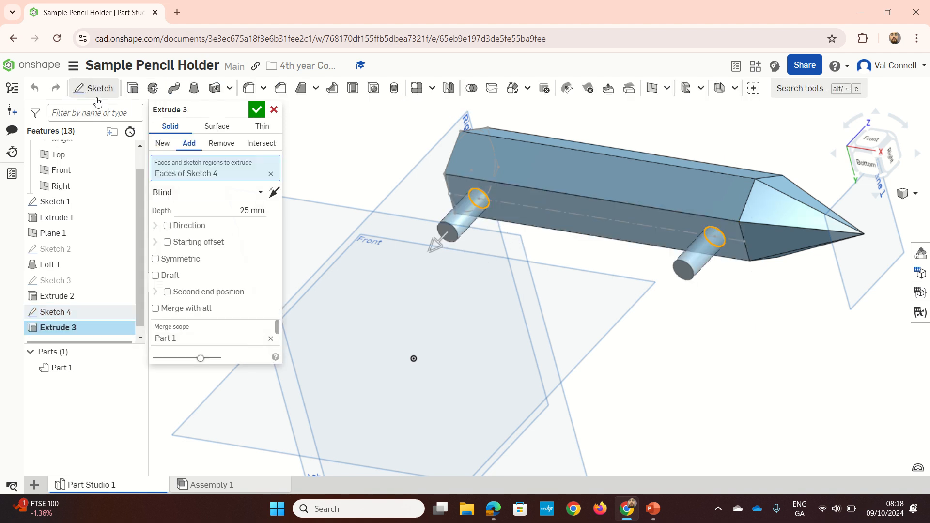
{"action": "left_click", "coordinate": [216, 146]}
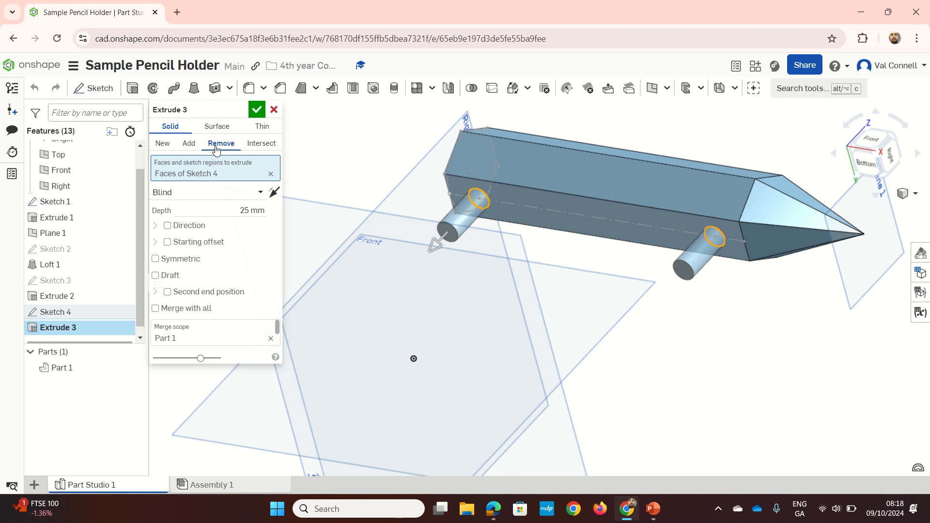
{"action": "left_click", "coordinate": [244, 210]}
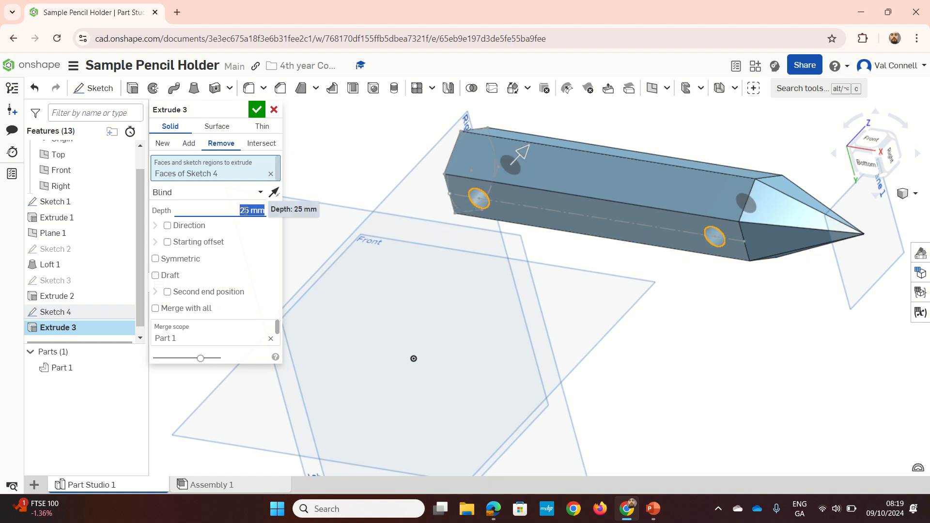
{"action": "type", "text": "10"}
{"action": "key", "text": "Return"}
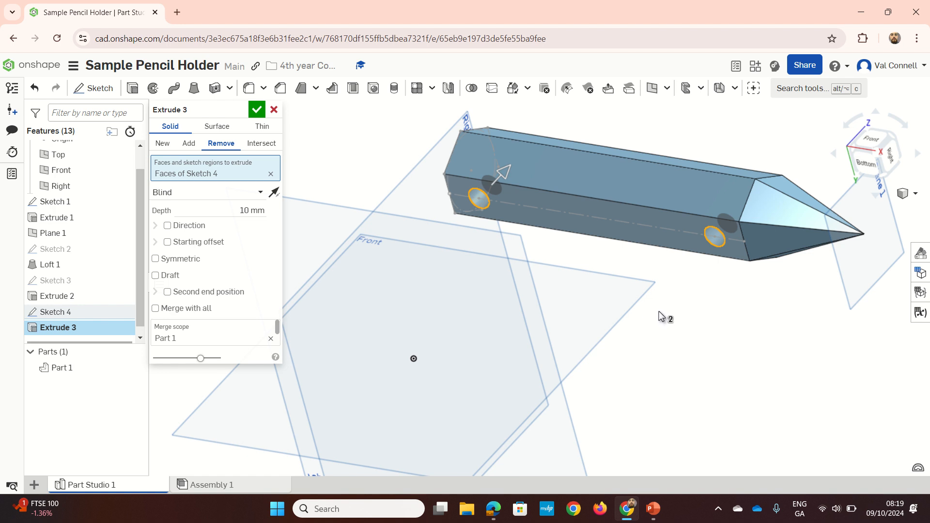
{"action": "left_click", "coordinate": [253, 112]}
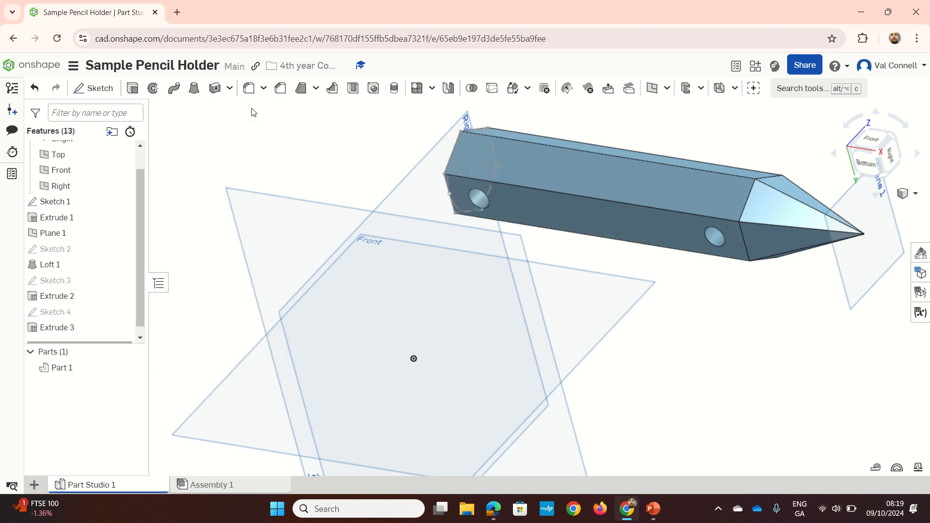
Start a new sketch on the Top plane and view it from above.
{"action": "mouse_move", "coordinate": [611, 210]}
{"action": "right_mouse_down"}
{"action": "mouse_move", "coordinate": [628, 185]}
{"action": "mouse_move", "coordinate": [635, 256]}
{"action": "mouse_move", "coordinate": [615, 262]}
{"action": "mouse_move", "coordinate": [629, 264]}
{"action": "mouse_move", "coordinate": [632, 296]}
{"action": "mouse_move", "coordinate": [622, 299]}
{"action": "mouse_move", "coordinate": [609, 268]}
{"action": "right_mouse_up"}
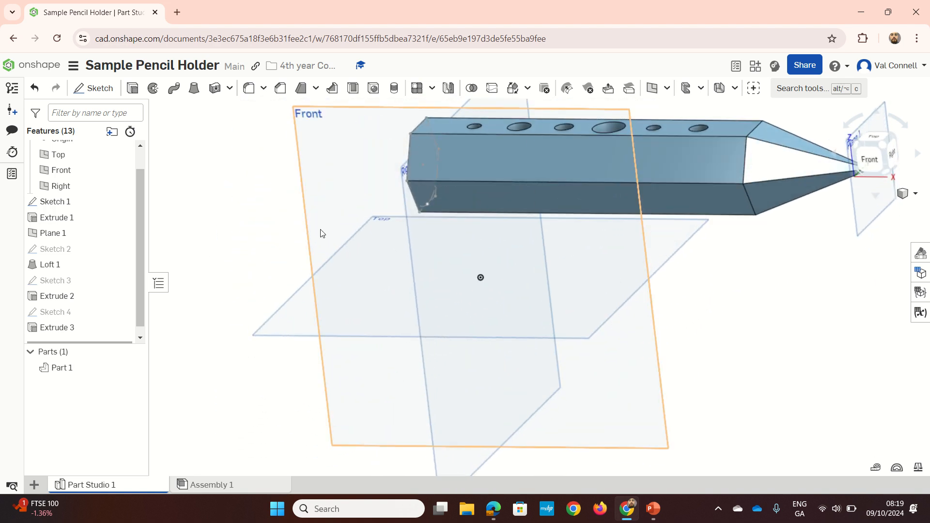
{"action": "left_click", "coordinate": [97, 87]}
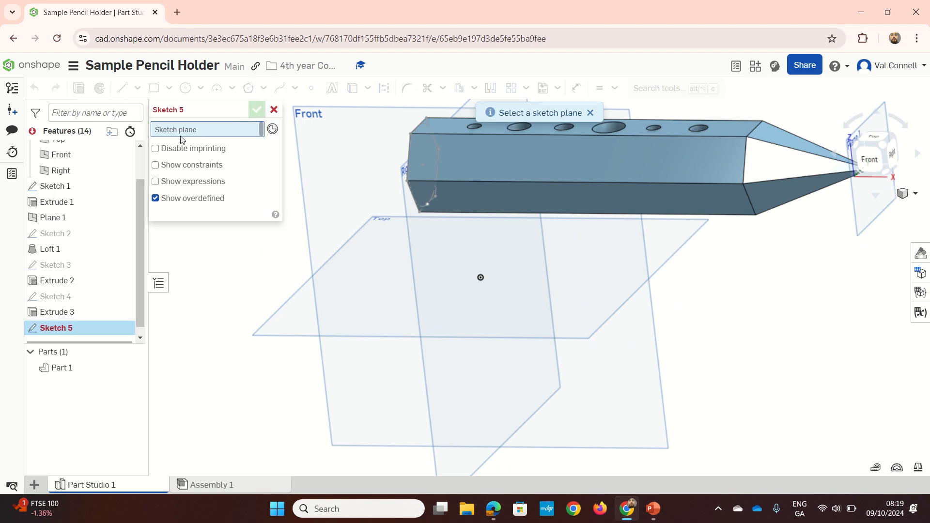
{"action": "left_click", "coordinate": [295, 301]}
{"action": "left_click", "coordinate": [881, 133]}
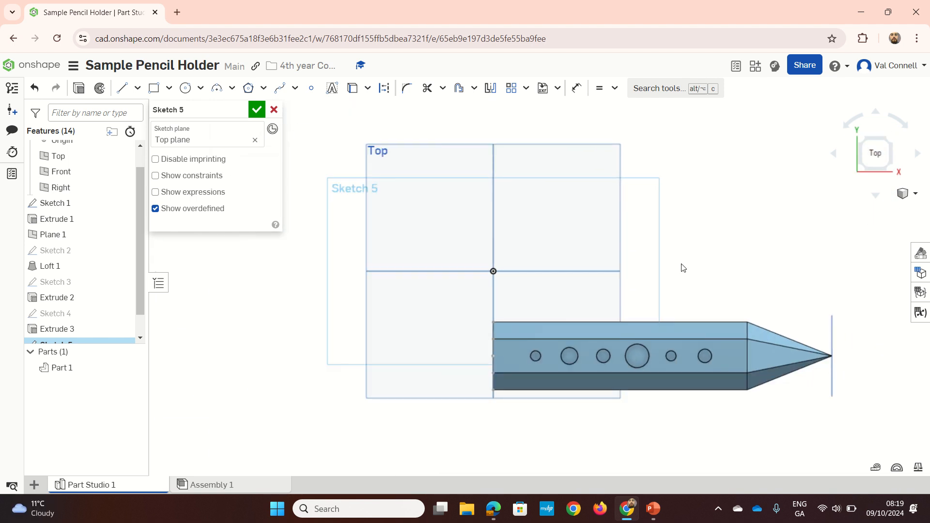
Draw a horizontal construction line from the middle of the pencil's flat end to its tip.
{"action": "key", "text": "l"}
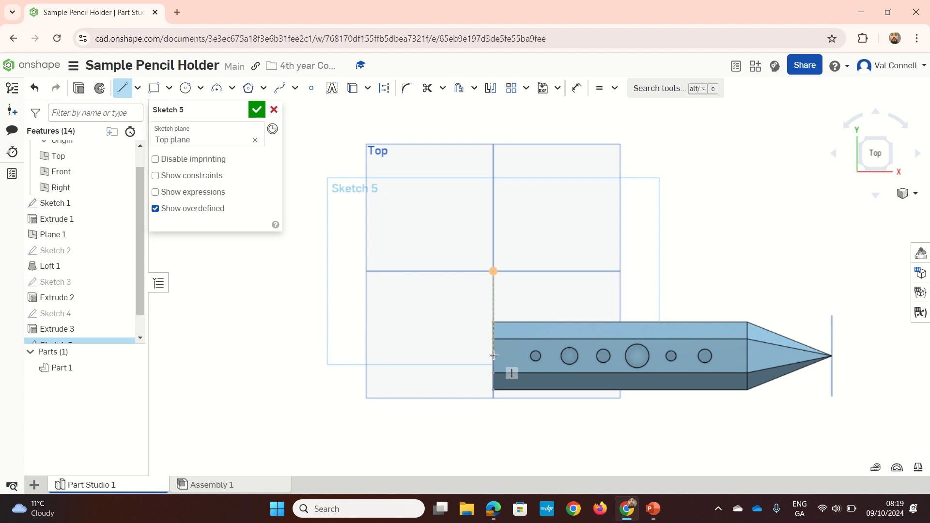
{"action": "key", "text": "u"}
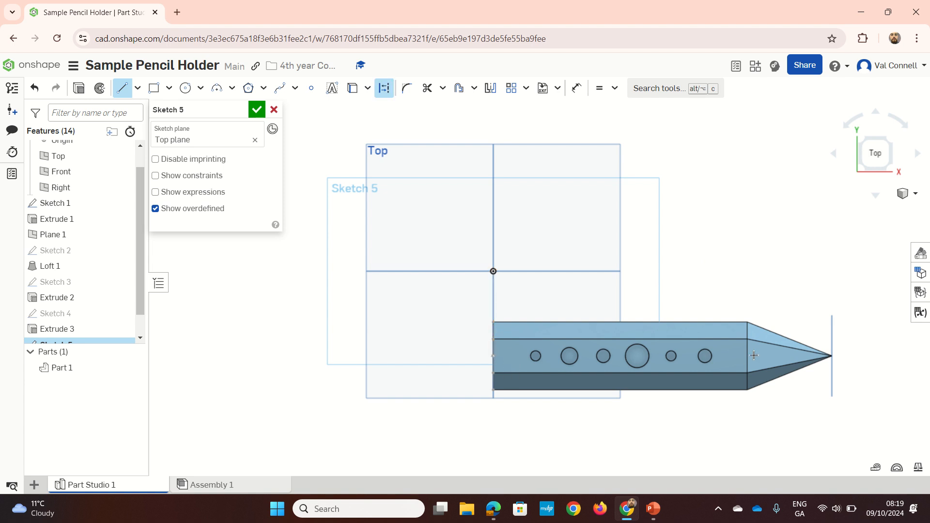
{"action": "scroll", "coordinate": [830, 360], "scroll_direction": "down", "scroll_amount": 2}
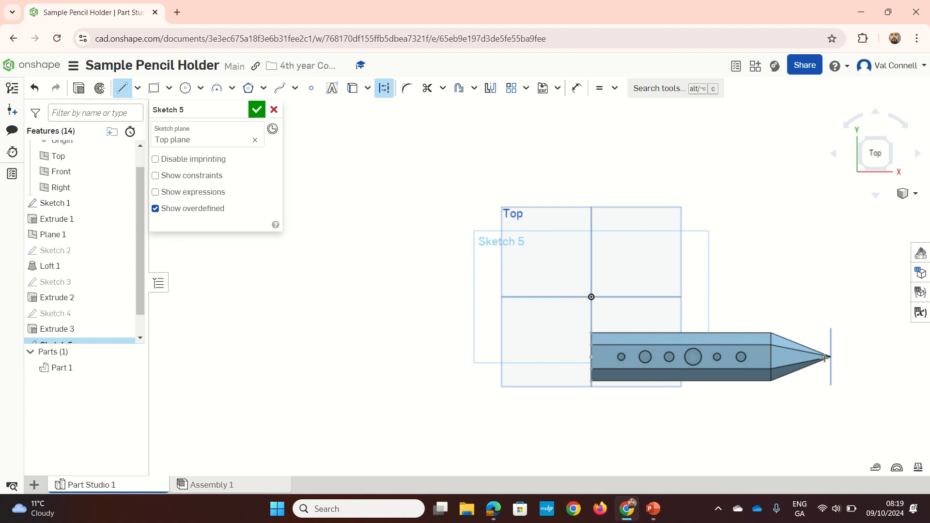
{"action": "scroll", "coordinate": [748, 358], "scroll_direction": "up", "scroll_amount": 4}
{"action": "scroll", "coordinate": [707, 373], "scroll_direction": "down", "scroll_amount": 3}
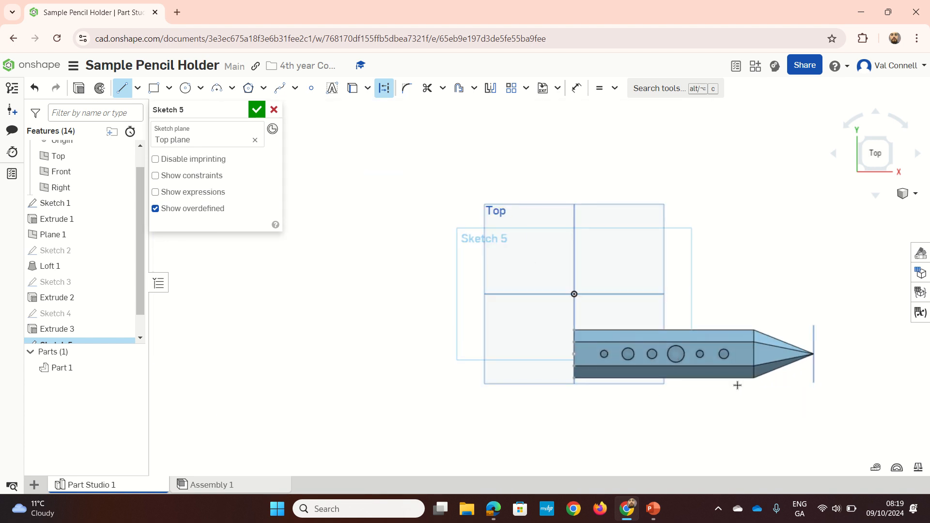
{"action": "scroll", "coordinate": [737, 384], "scroll_direction": "up", "scroll_amount": 3}
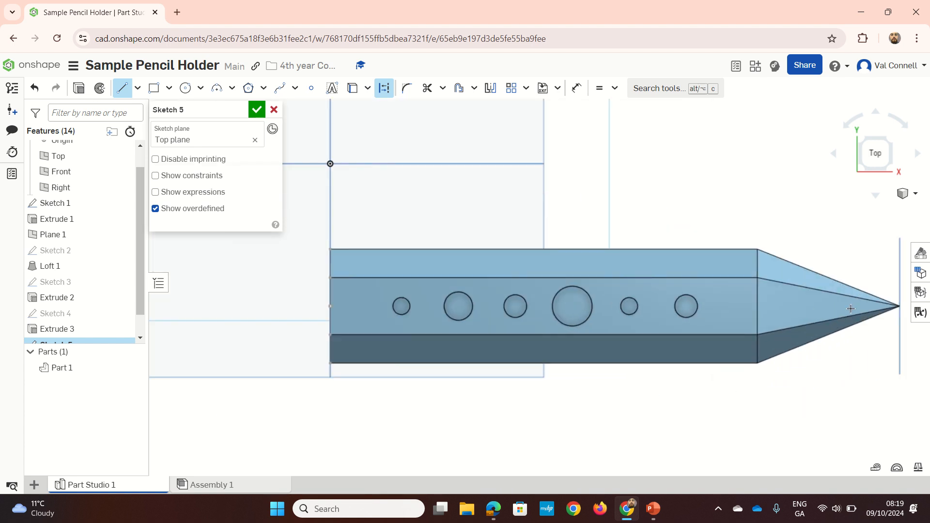
{"action": "scroll", "coordinate": [441, 323], "scroll_direction": "down", "scroll_amount": 2}
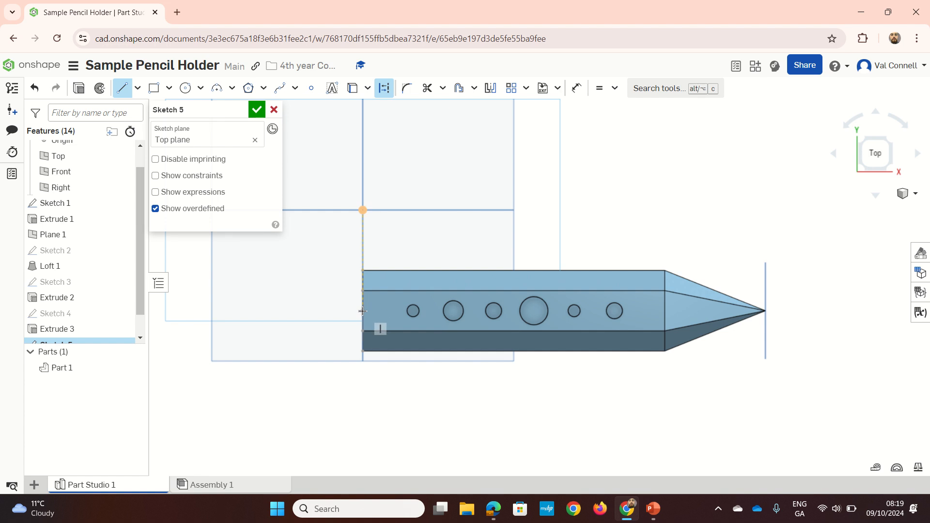
{"action": "left_click", "coordinate": [766, 312]}
{"action": "key", "text": "Escape"}
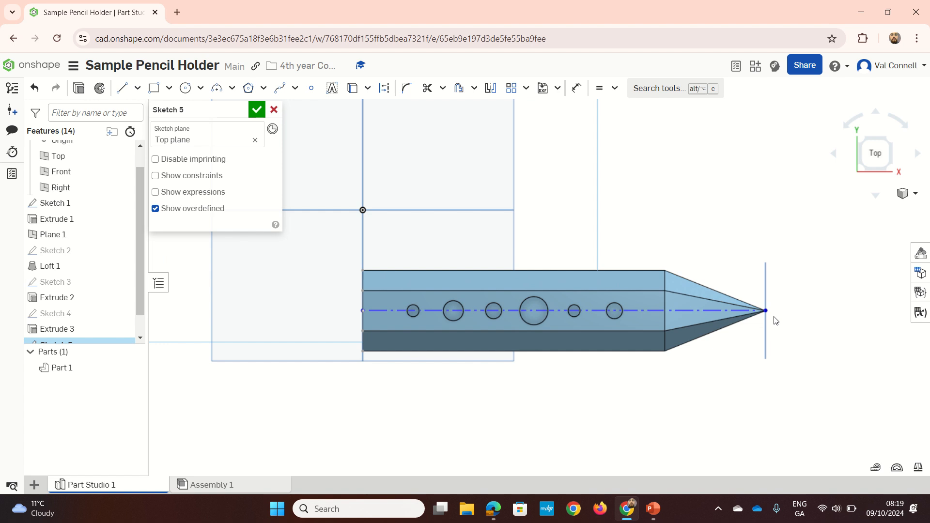
Pull the construction line's free end away from the pencil tip and reattach it with a Coincident constraint.
{"action": "mouse_move", "coordinate": [765, 311]}
{"action": "left_mouse_down"}
{"action": "mouse_move", "coordinate": [761, 283]}
{"action": "mouse_move", "coordinate": [758, 313]}
{"action": "mouse_move", "coordinate": [662, 313]}
{"action": "mouse_move", "coordinate": [686, 308]}
{"action": "left_mouse_up"}
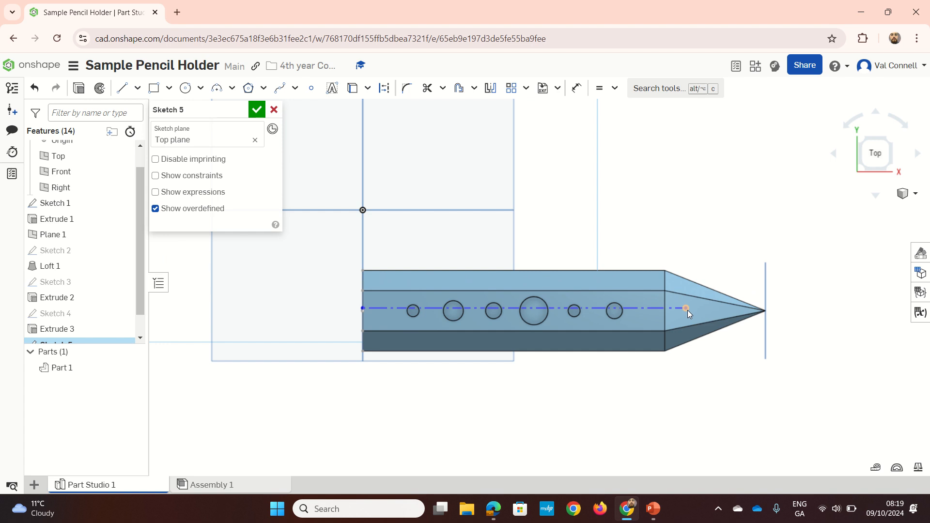
{"action": "key", "text": "i"}
{"action": "left_click", "coordinate": [766, 311]}
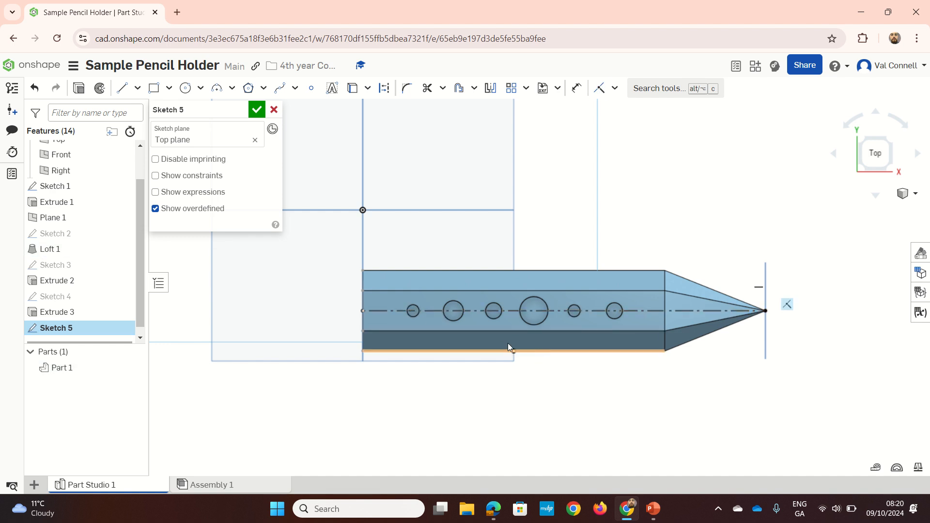
Draw a center point rectangle about 210 by 60 mm around the pencil, centred on the construction line's midpoint.
{"action": "left_click", "coordinate": [171, 87]}
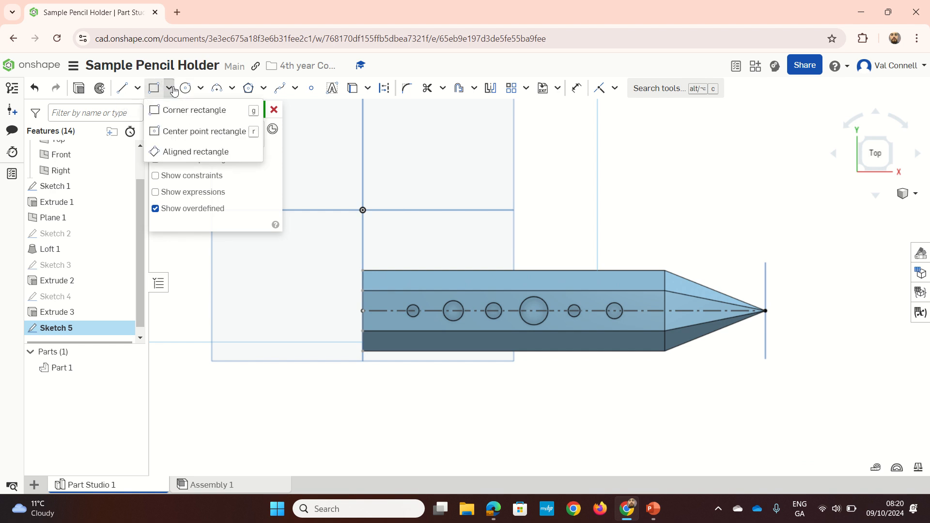
{"action": "left_click", "coordinate": [185, 131]}
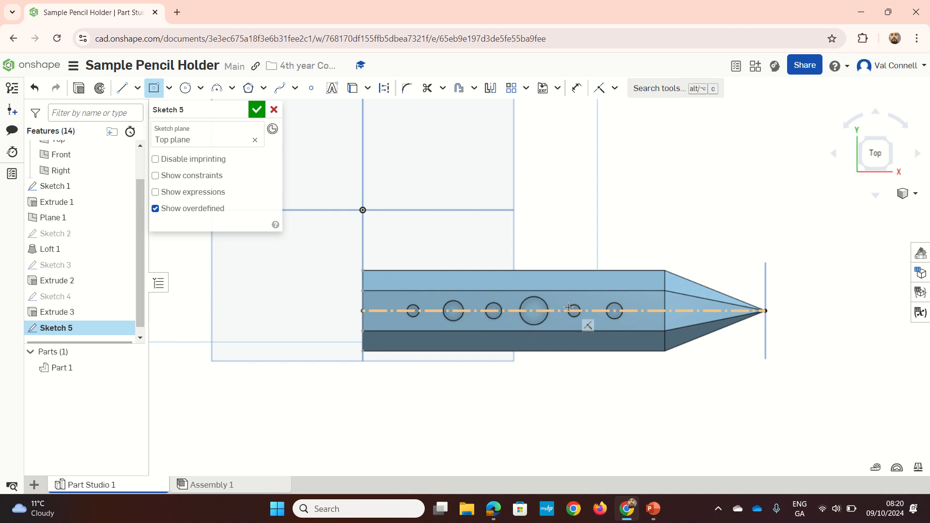
{"action": "scroll", "coordinate": [563, 311], "scroll_direction": "up", "scroll_amount": 4}
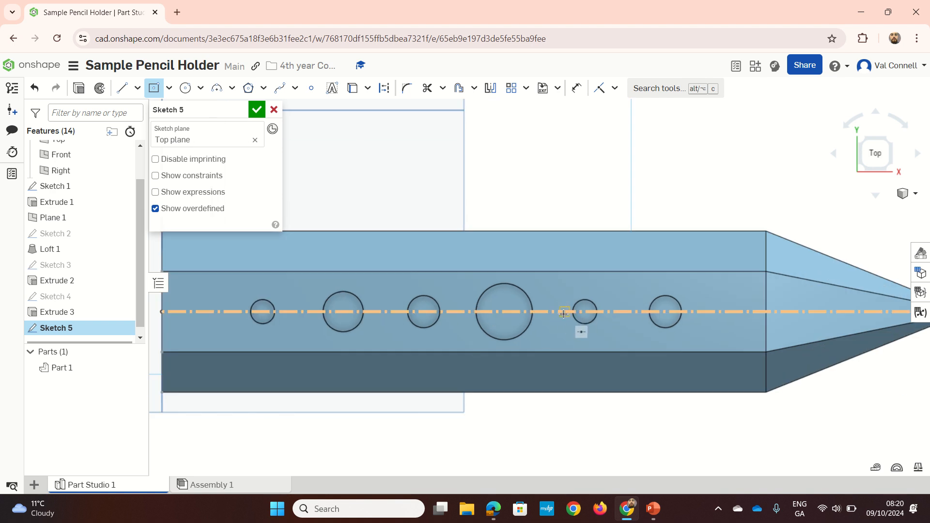
{"action": "scroll", "coordinate": [563, 314], "scroll_direction": "down", "scroll_amount": 2}
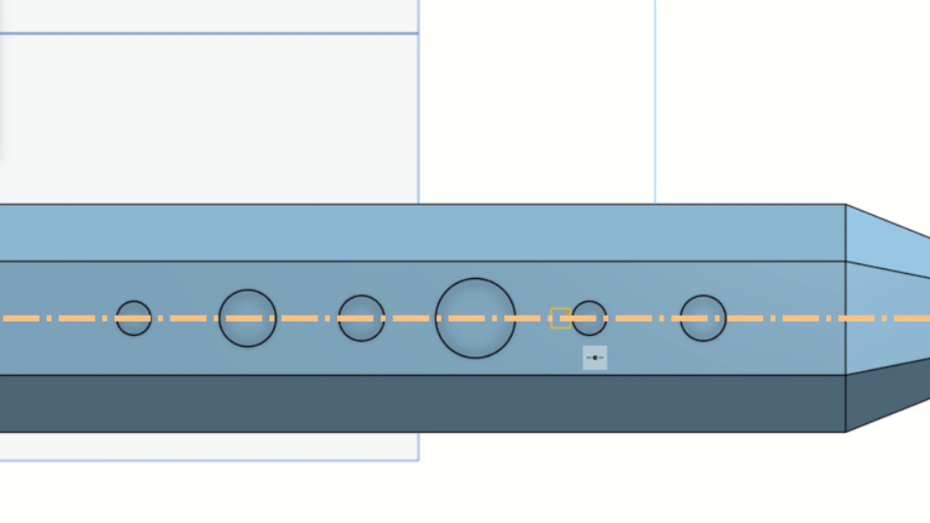
{"action": "mouse_move", "coordinate": [570, 308]}
{"action": "left_mouse_down"}
{"action": "mouse_move", "coordinate": [609, 314]}
{"action": "mouse_move", "coordinate": [527, 327]}
{"action": "left_mouse_up"}
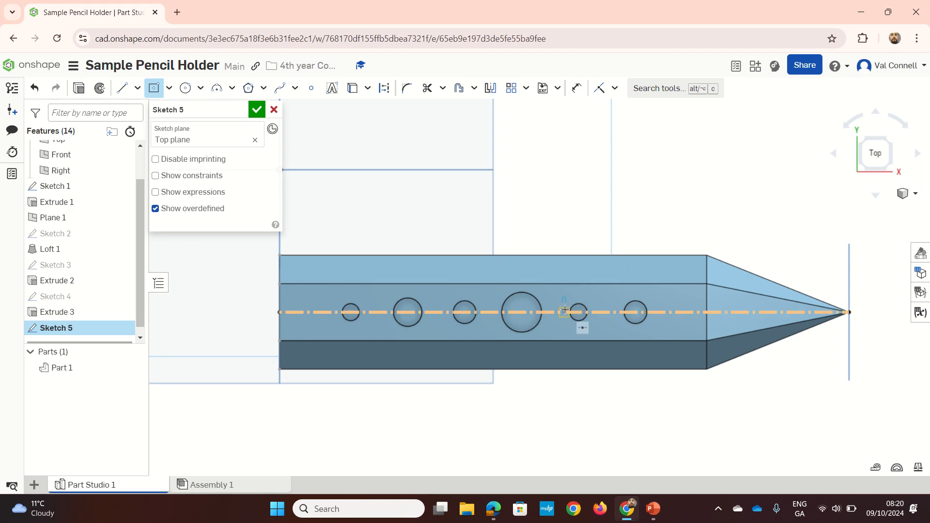
{"action": "left_click", "coordinate": [565, 311]}
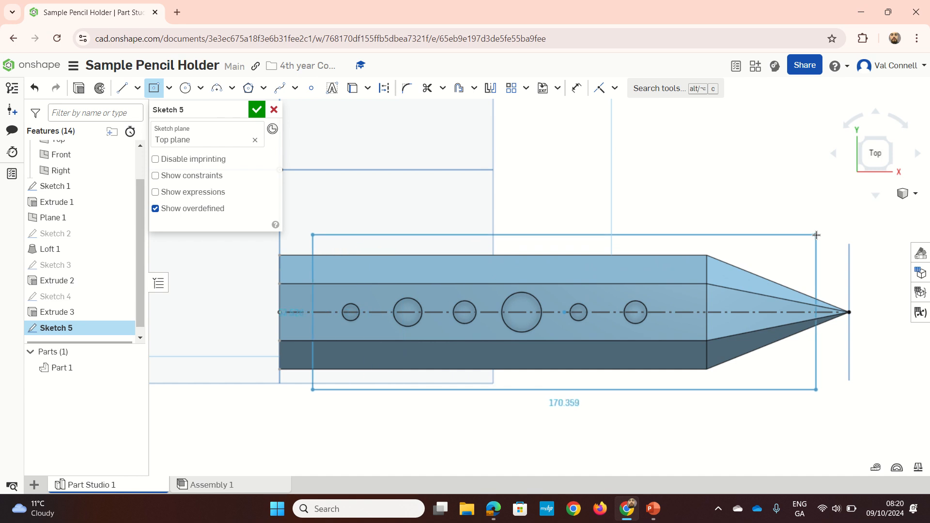
{"action": "left_click", "coordinate": [863, 227]}
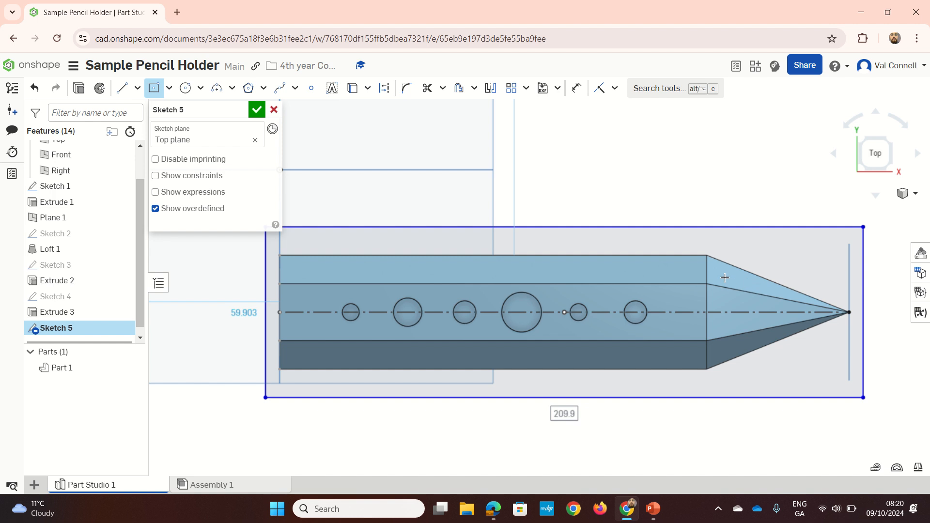
Dimension the rectangle's long side to 220 mm.
{"action": "key", "text": "u"}
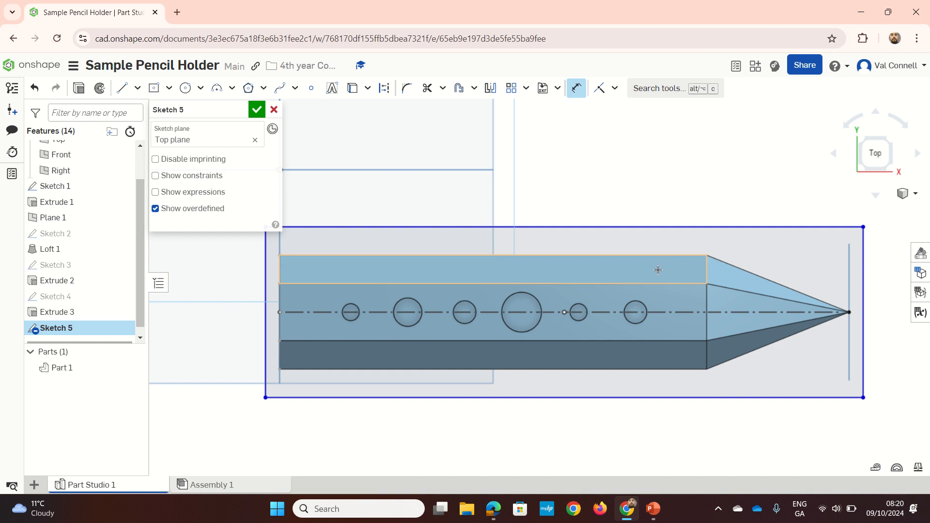
{"action": "left_click", "coordinate": [568, 228]}
{"action": "left_click", "coordinate": [583, 218]}
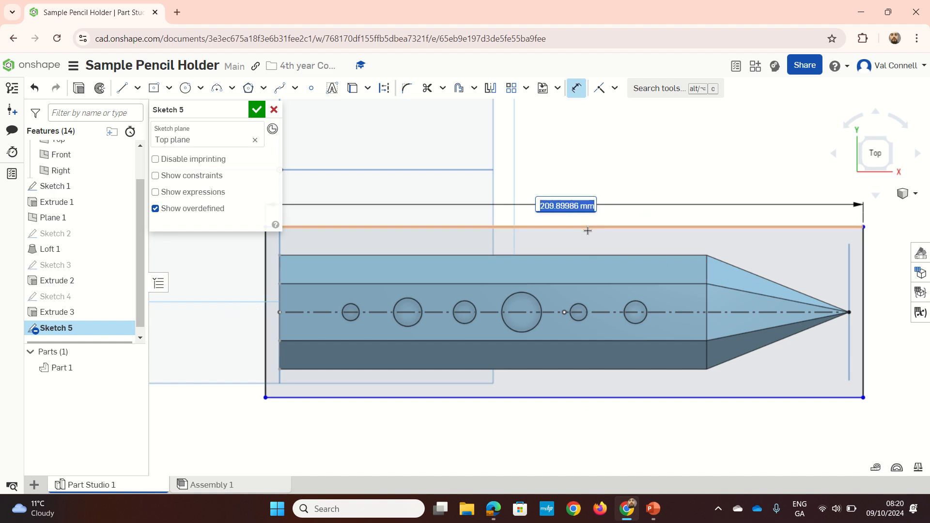
{"action": "type", "text": "220"}
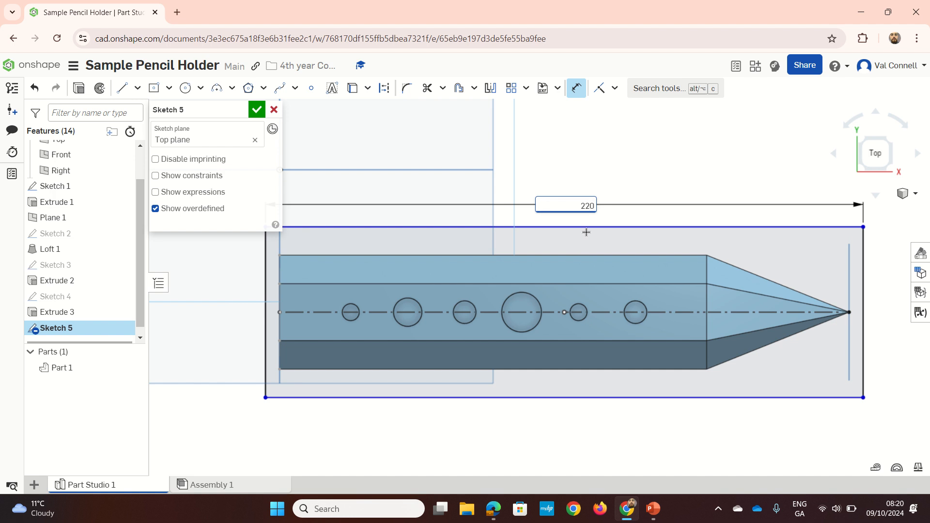
{"action": "key", "text": "Return"}
Dimension the rectangle's short side to 44 mm.
{"action": "scroll", "coordinate": [582, 250], "scroll_direction": "down", "scroll_amount": 2}
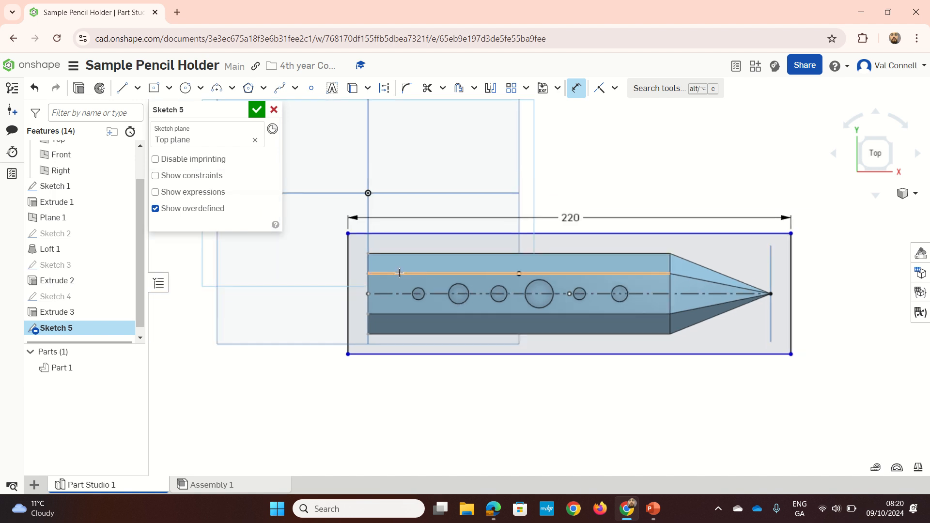
{"action": "left_click", "coordinate": [348, 269]}
{"action": "left_click", "coordinate": [310, 295]}
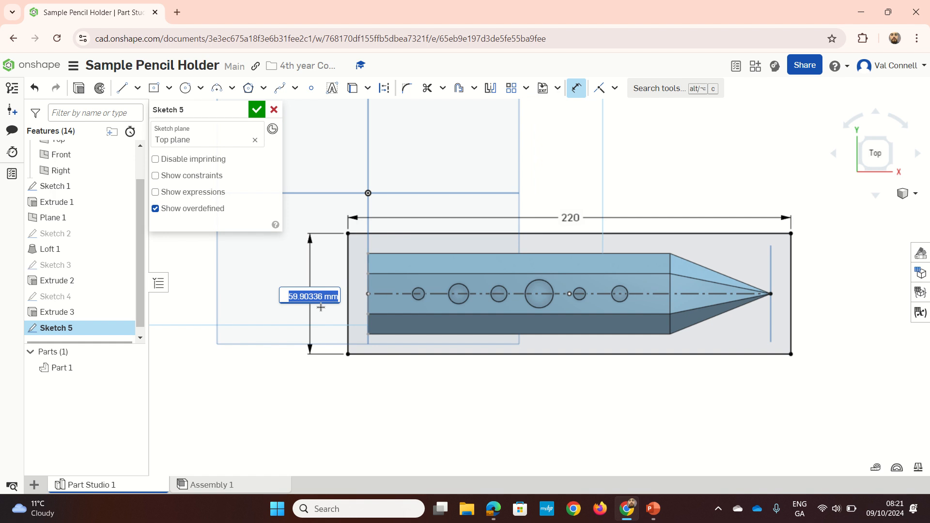
{"action": "type", "text": "44"}
{"action": "key", "text": "Return"}
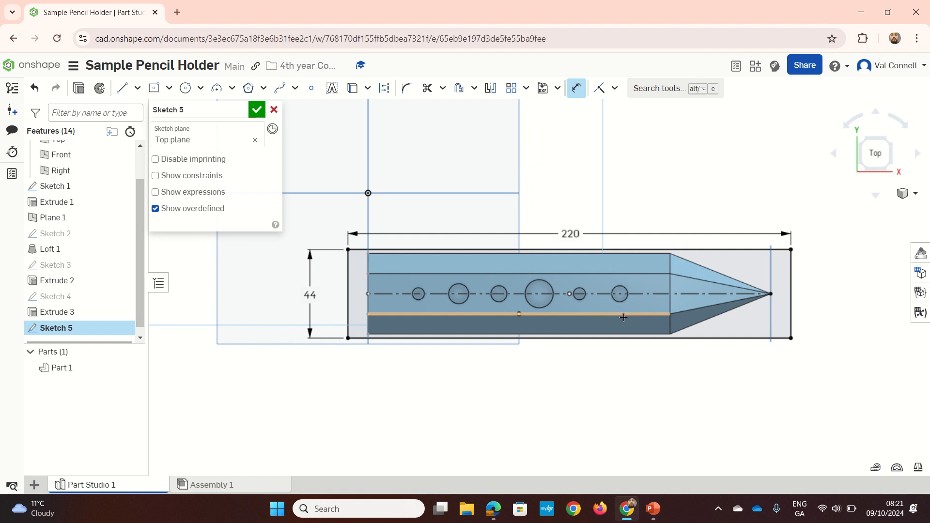
Extrude the Sketch 5 rectangle as a new solid with a blind depth of 20 mm.
{"action": "mouse_move", "coordinate": [742, 328]}
{"action": "right_mouse_down"}
{"action": "mouse_move", "coordinate": [708, 330]}
{"action": "mouse_move", "coordinate": [702, 288]}
{"action": "right_mouse_up"}
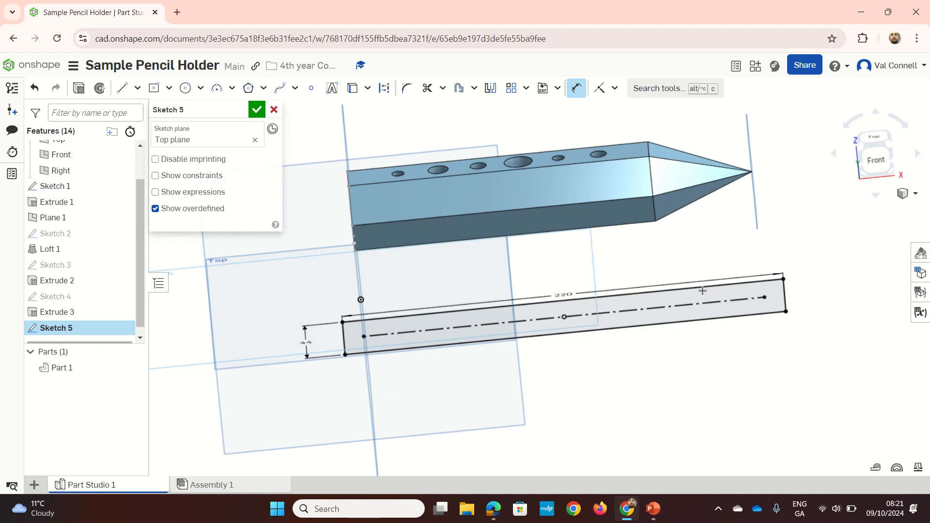
{"action": "key", "text": "shift+e"}
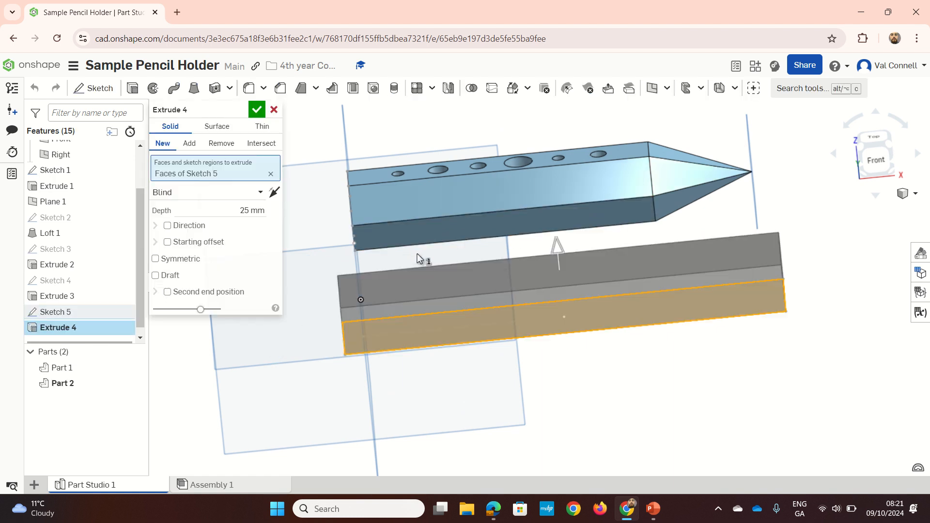
{"action": "left_click", "coordinate": [249, 204]}
{"action": "type", "text": "20"}
{"action": "key", "text": "Return"}
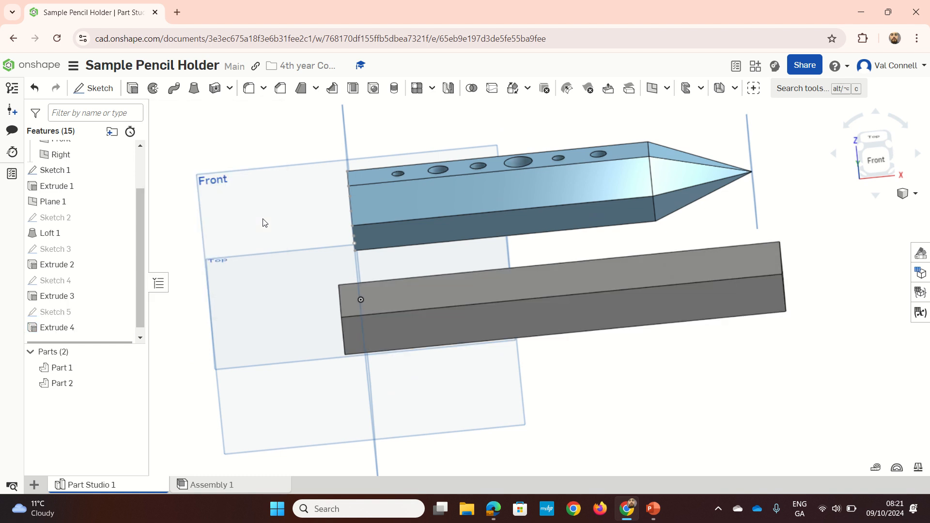
Start a new sketch on the upper face of the rectangular base block and view it from above.
{"action": "right_click_drag", "start_coordinate": [780, 426], "coordinate": [619, 312]}
{"action": "right_click_drag", "start_coordinate": [546, 348], "coordinate": [562, 317]}
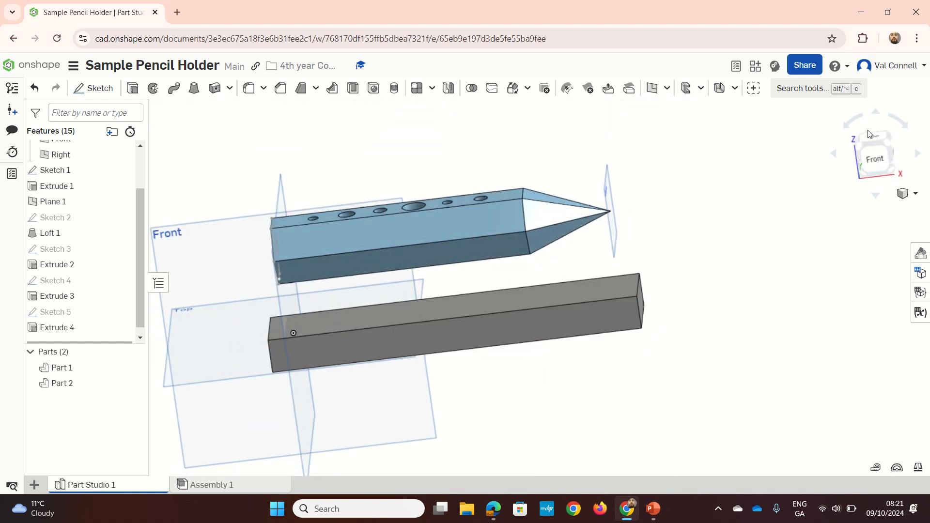
{"action": "left_click", "coordinate": [109, 95]}
{"action": "left_click", "coordinate": [336, 318]}
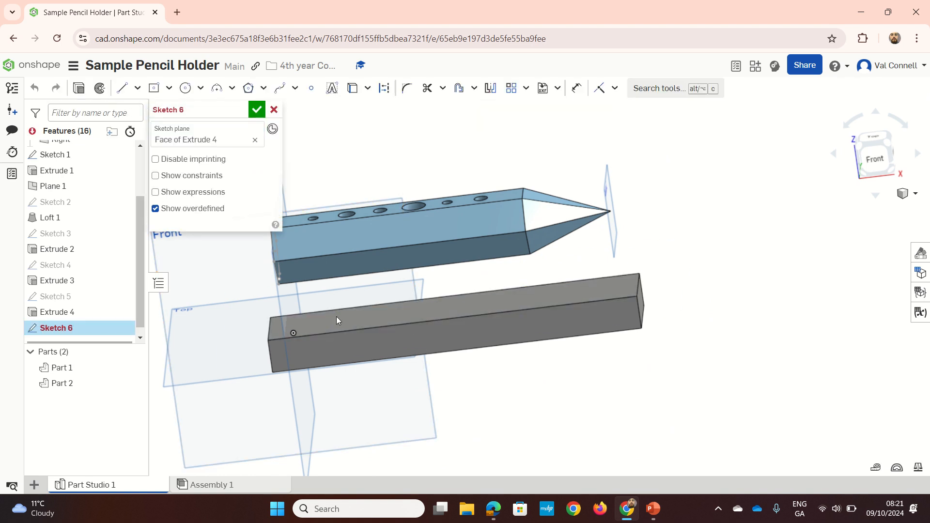
{"action": "left_click", "coordinate": [879, 136]}
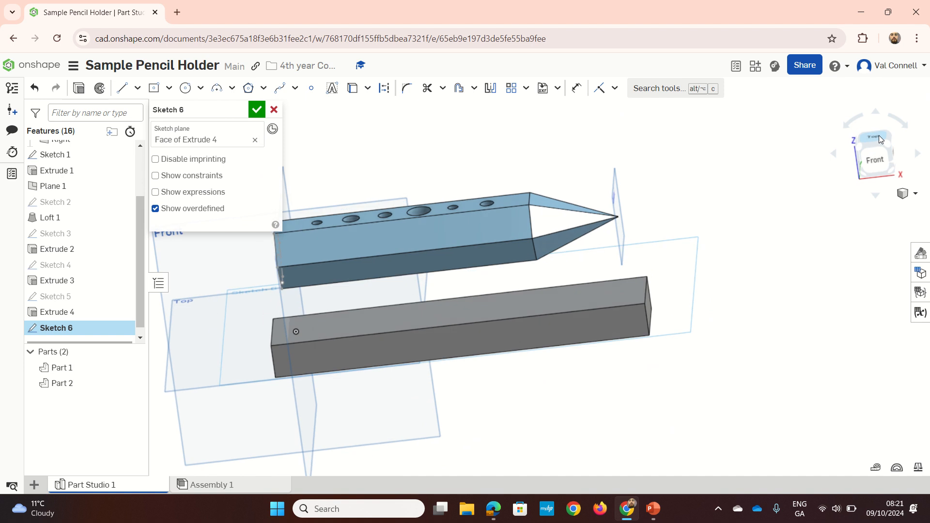
{"action": "scroll", "coordinate": [695, 308], "scroll_direction": "down", "scroll_amount": 1}
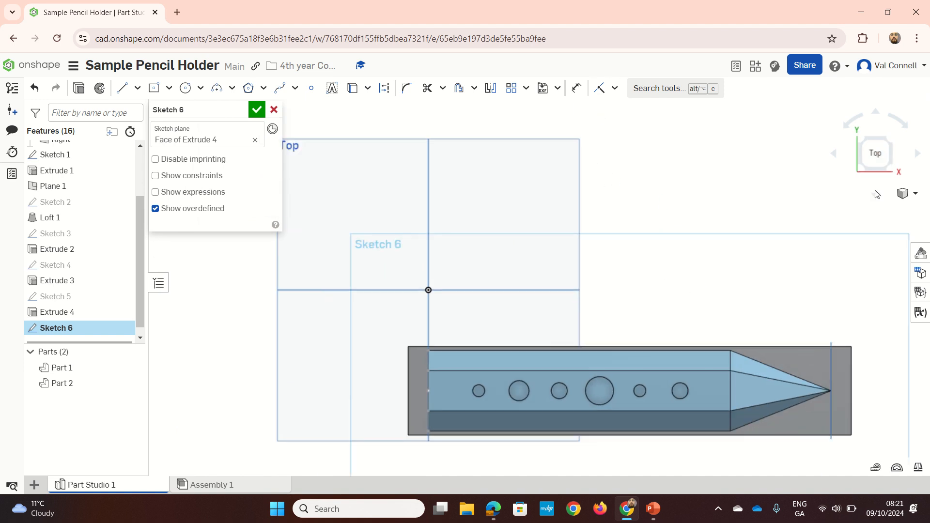
Make hidden edges visible in the model display so the mounting holes underneath the pencil show through.
{"action": "left_click", "coordinate": [915, 196]}
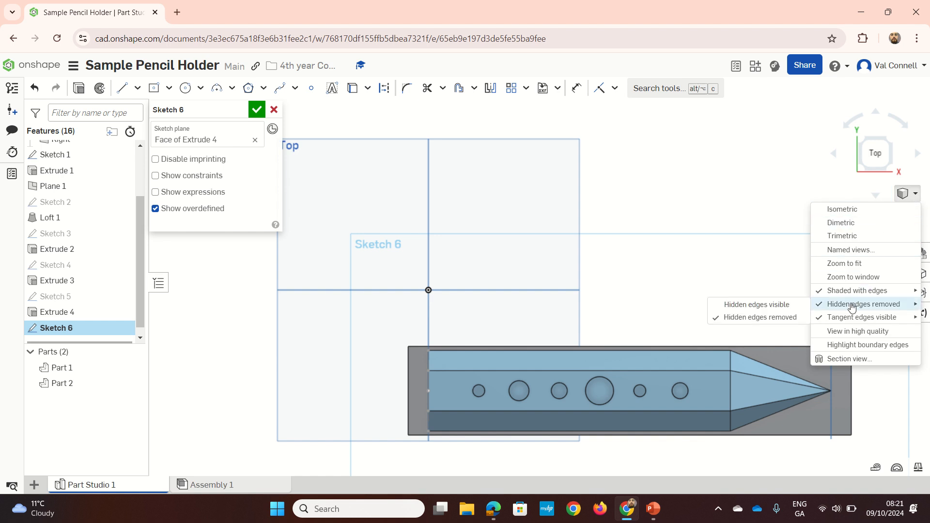
{"action": "mouse_move", "coordinate": [847, 316]}
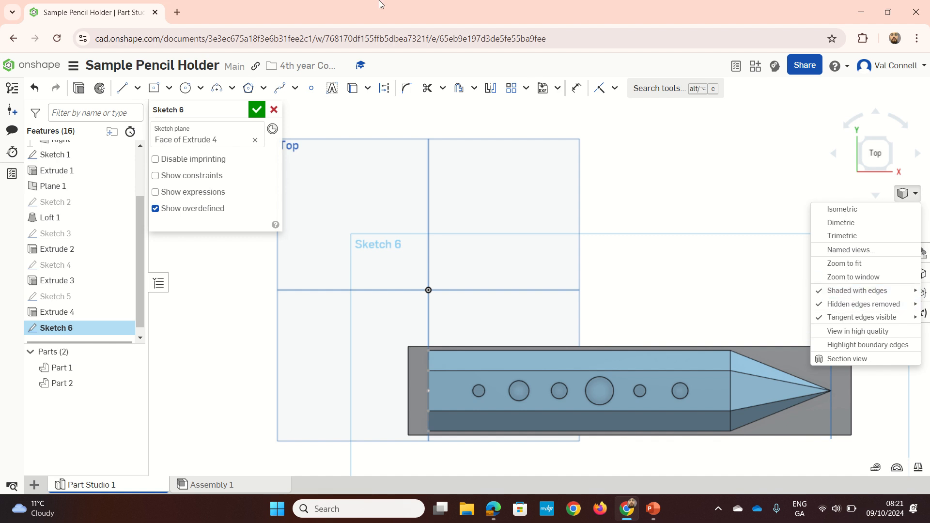
{"action": "mouse_move", "coordinate": [381, 2]}
{"action": "left_click", "coordinate": [385, 24]}
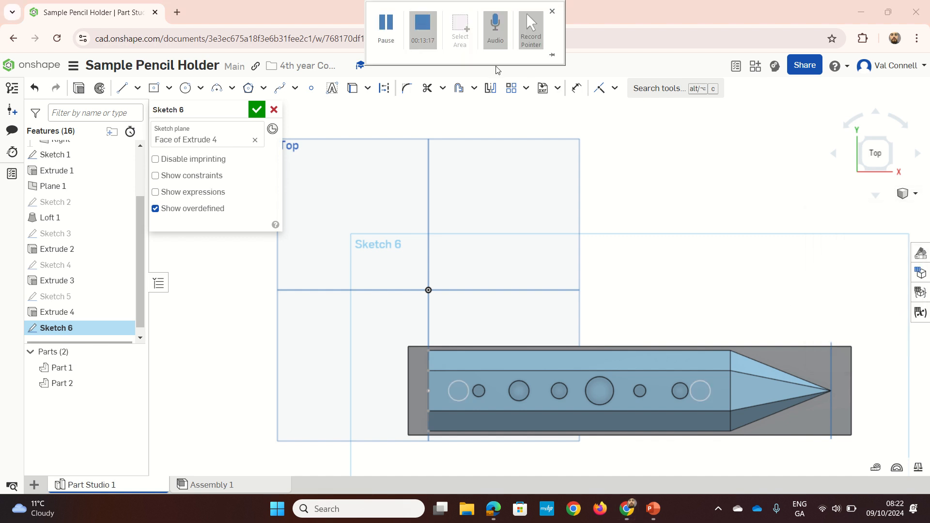
{"action": "left_click", "coordinate": [910, 193]}
{"action": "mouse_move", "coordinate": [902, 306]}
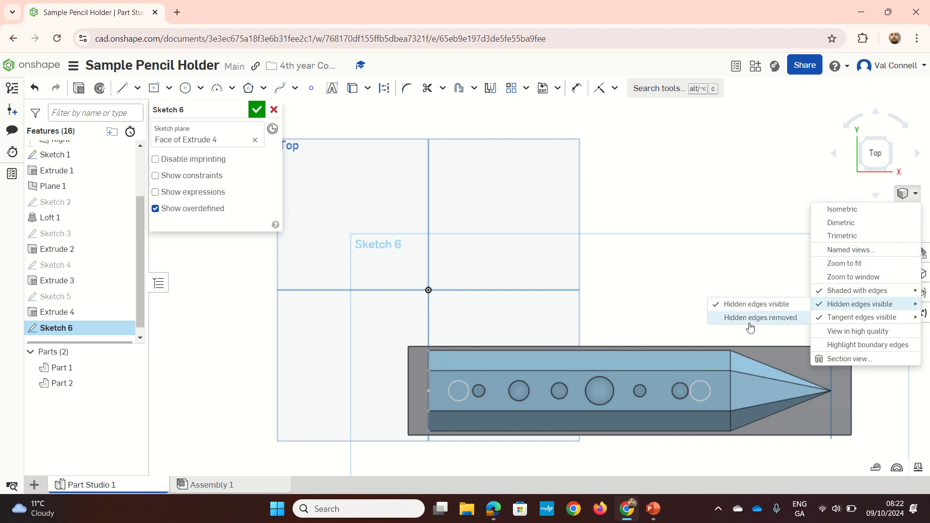
{"action": "left_click", "coordinate": [729, 254]}
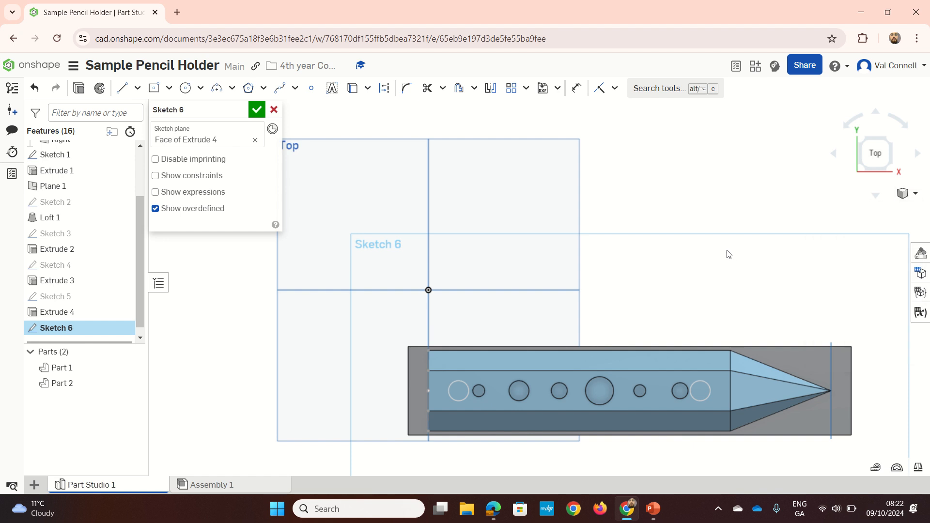
Sketch two circles about 5 mm in diameter on the base block's upper face, one inside each mounting hole outline.
{"action": "scroll", "coordinate": [691, 401], "scroll_direction": "up", "scroll_amount": 3}
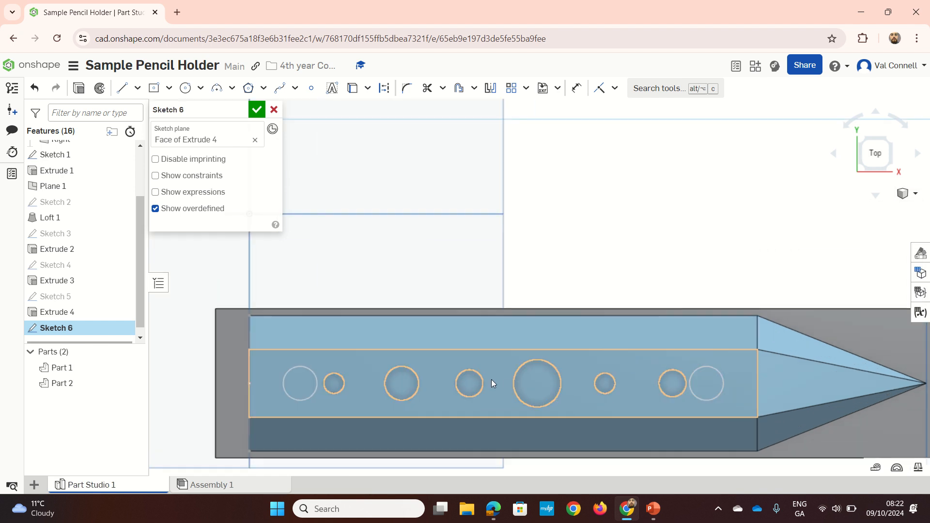
{"action": "scroll", "coordinate": [308, 368], "scroll_direction": "down", "scroll_amount": 1}
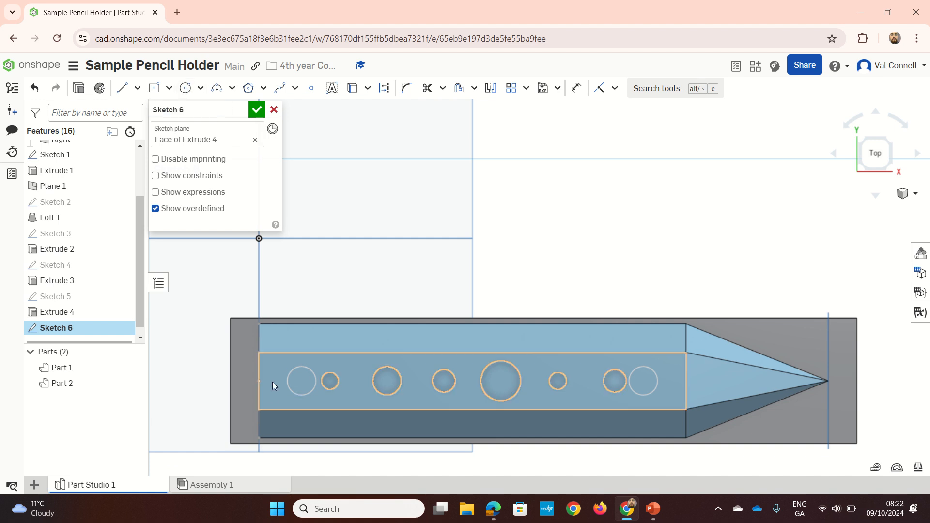
{"action": "left_click", "coordinate": [181, 96]}
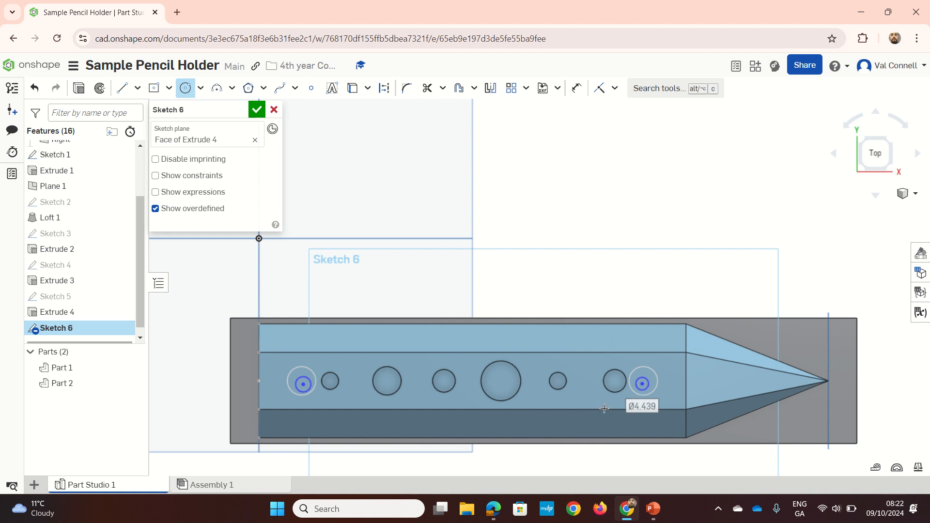
{"action": "key", "text": "Escape"}
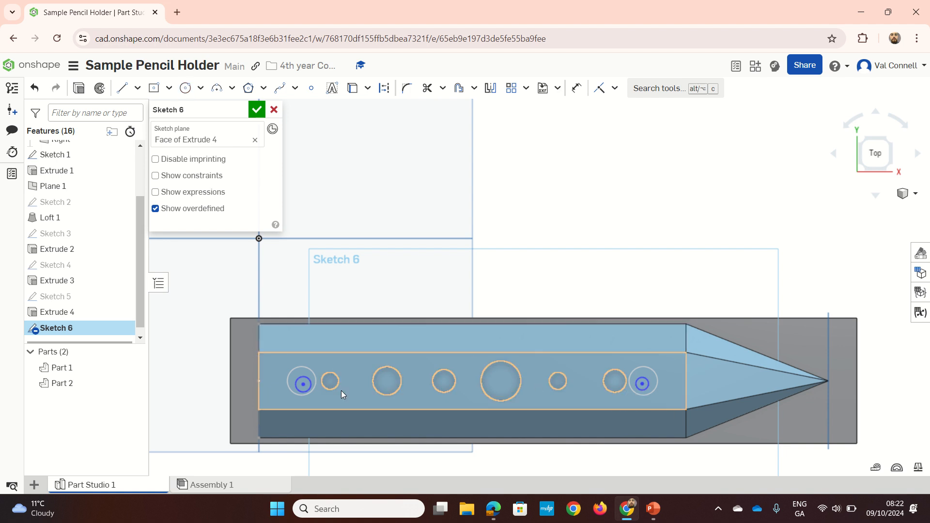
Constrain each of the two small circles to be concentric with and equal to the mounting hole outline around it.
{"action": "left_click", "coordinate": [300, 365]}
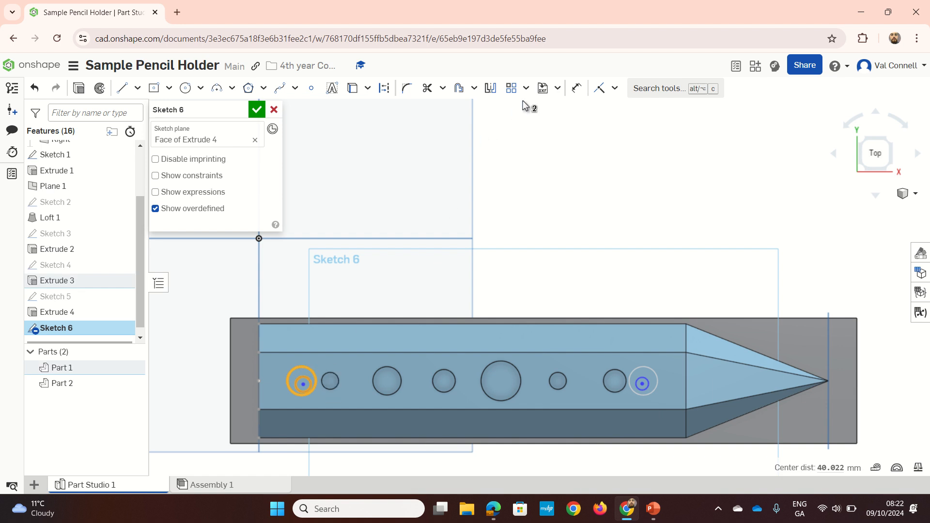
{"action": "left_click", "coordinate": [615, 92]}
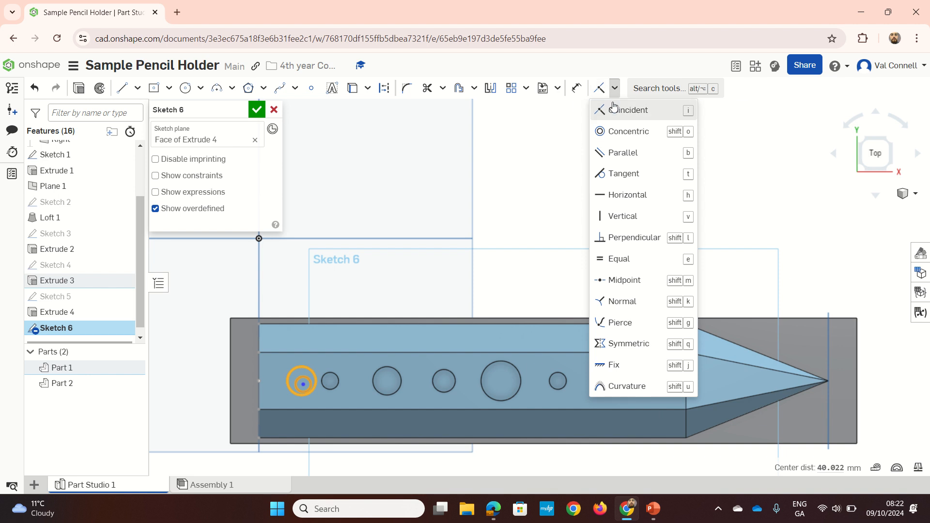
{"action": "left_click", "coordinate": [610, 127]}
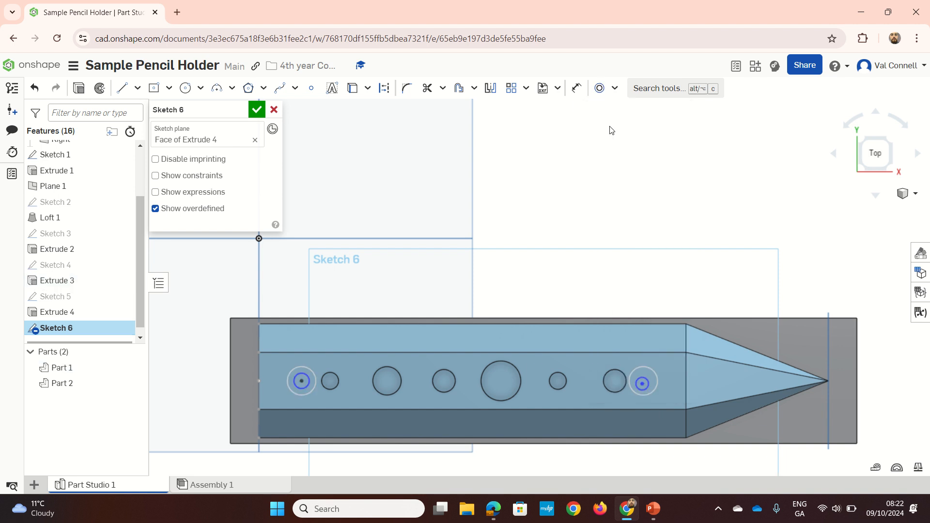
{"action": "left_click", "coordinate": [613, 91]}
{"action": "left_click", "coordinate": [557, 162]}
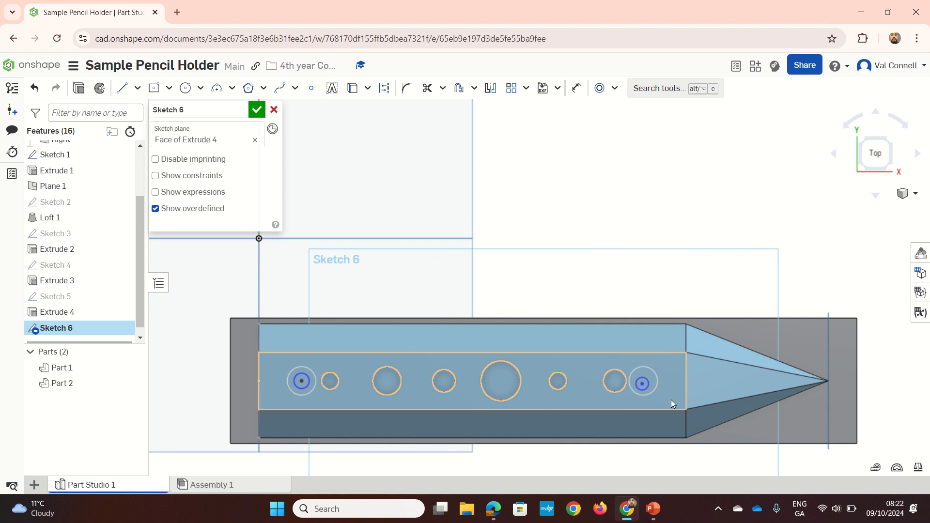
{"action": "left_click", "coordinate": [649, 369]}
{"action": "left_click", "coordinate": [615, 89]}
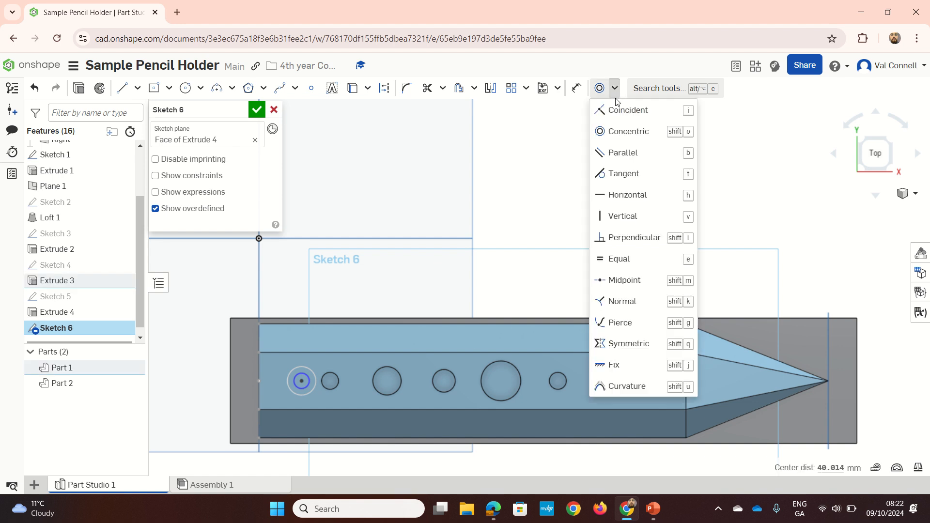
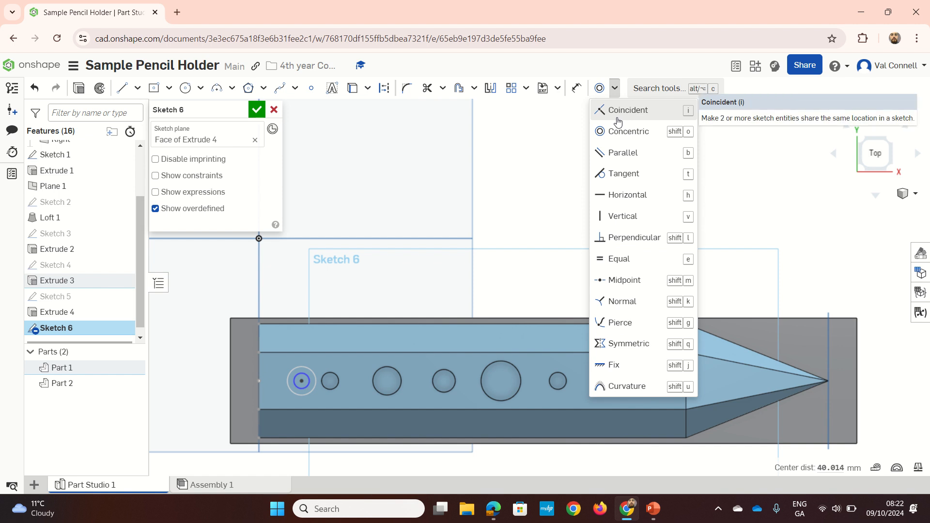
{"action": "left_click", "coordinate": [623, 133]}
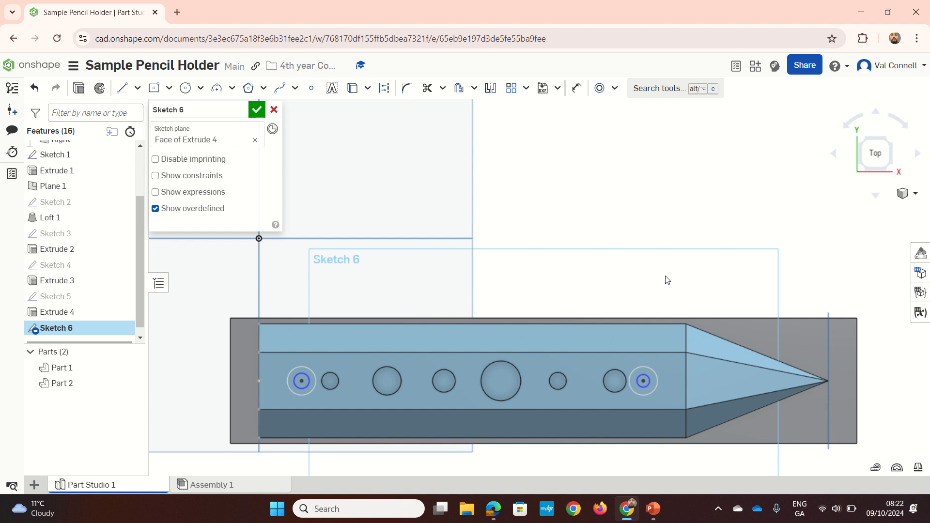
{"action": "left_click", "coordinate": [300, 372]}
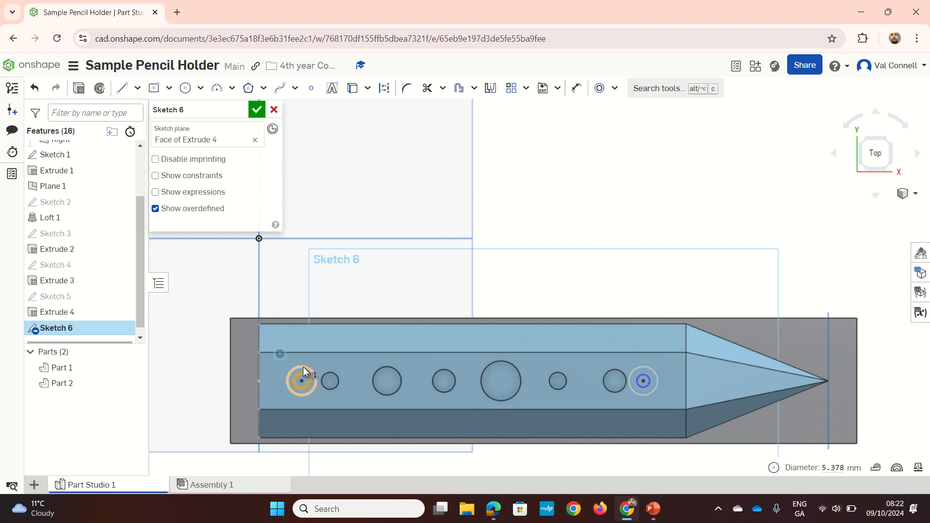
{"action": "key", "text": "e"}
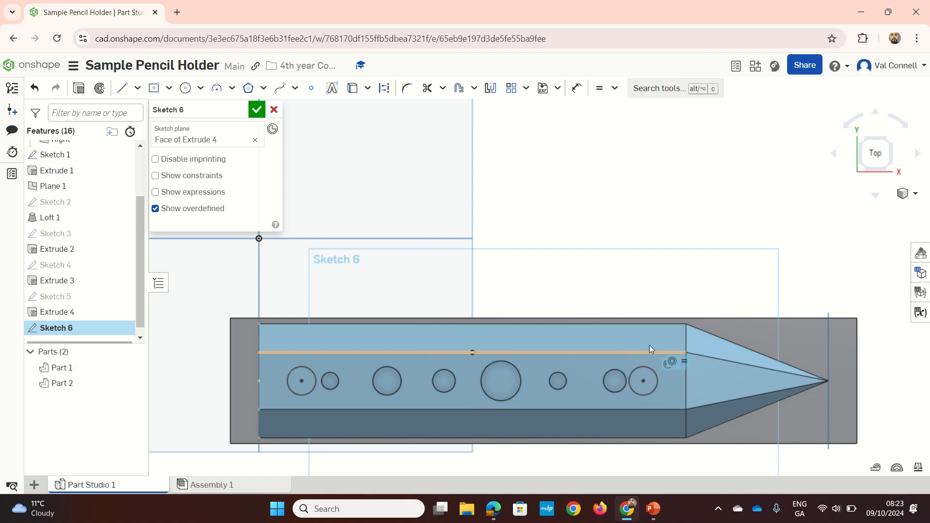
Cut the two Sketch 6 circles into the base block as blind holes, using a Remove extrude.
{"action": "right_click_drag", "start_coordinate": [465, 309], "coordinate": [437, 337]}
{"action": "key", "text": "shift+e"}
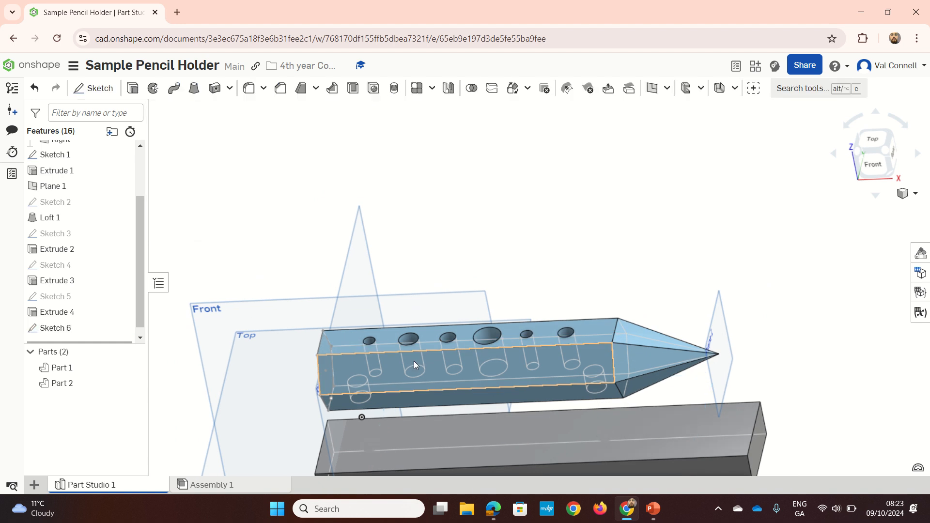
{"action": "scroll", "coordinate": [398, 431], "scroll_direction": "up", "scroll_amount": 3}
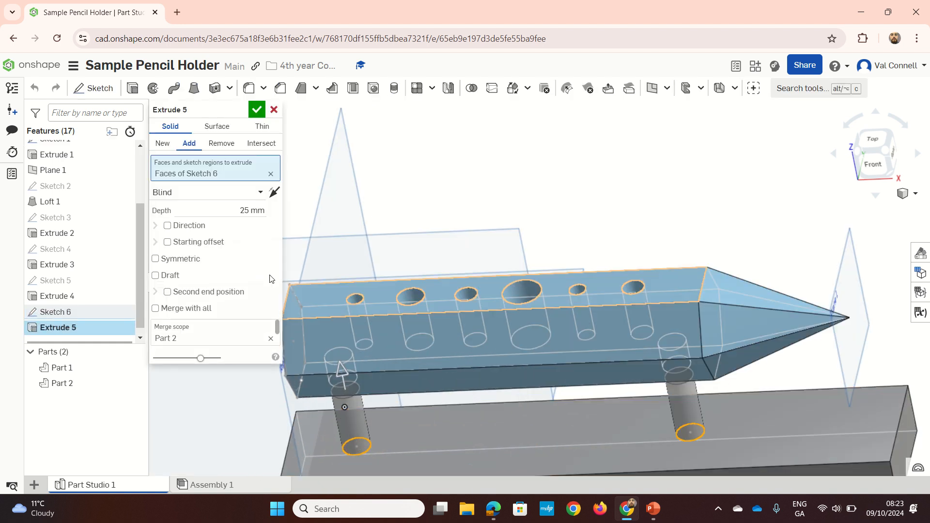
{"action": "left_click", "coordinate": [224, 148]}
{"action": "scroll", "coordinate": [391, 431], "scroll_direction": "down", "scroll_amount": 3}
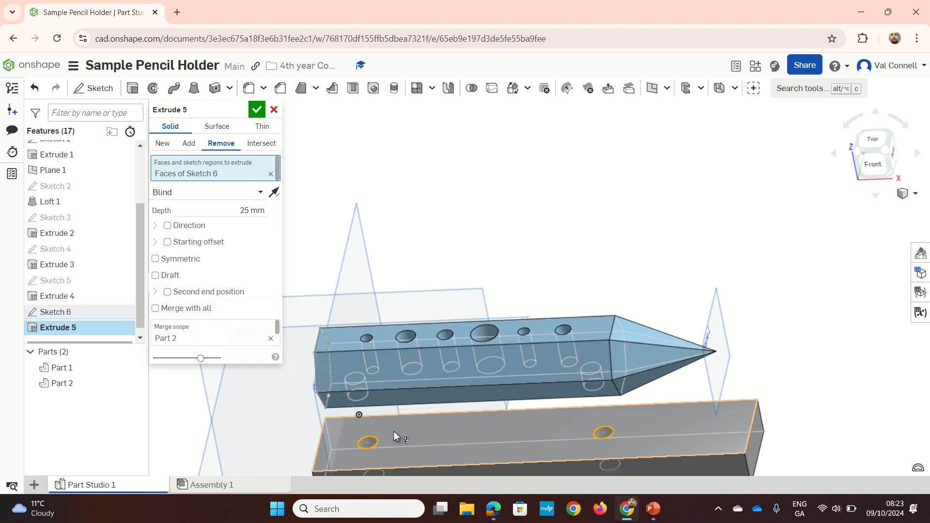
{"action": "right_click_drag", "start_coordinate": [393, 431], "coordinate": [387, 410]}
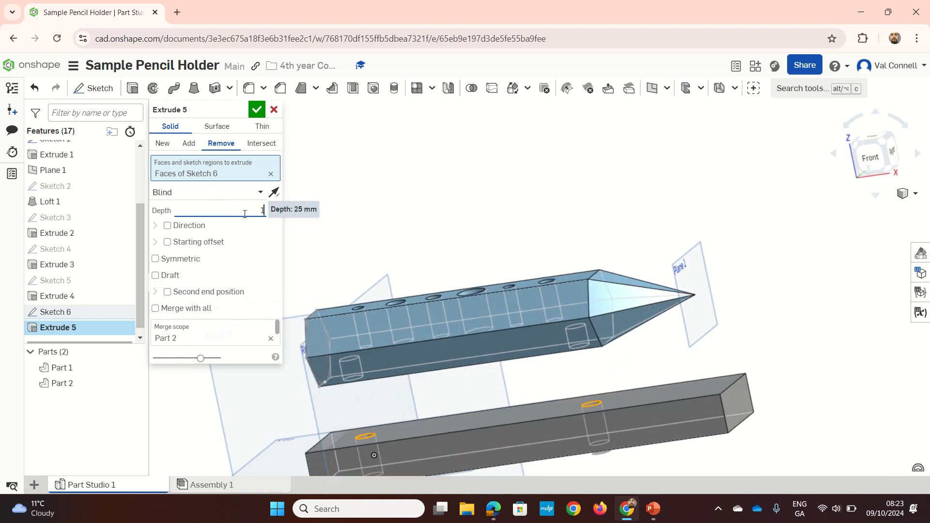
{"action": "key", "text": "Return"}
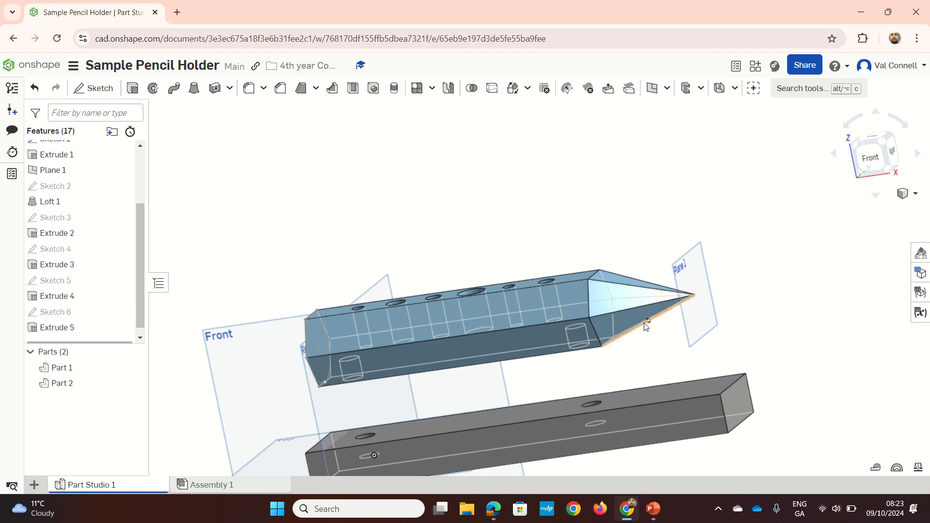
Start a new sketch on the floor of the base block's hole nearest the pencil tip.
{"action": "mouse_move", "coordinate": [639, 310]}
{"action": "right_mouse_down"}
{"action": "mouse_move", "coordinate": [638, 345]}
{"action": "mouse_move", "coordinate": [622, 339]}
{"action": "right_mouse_up"}
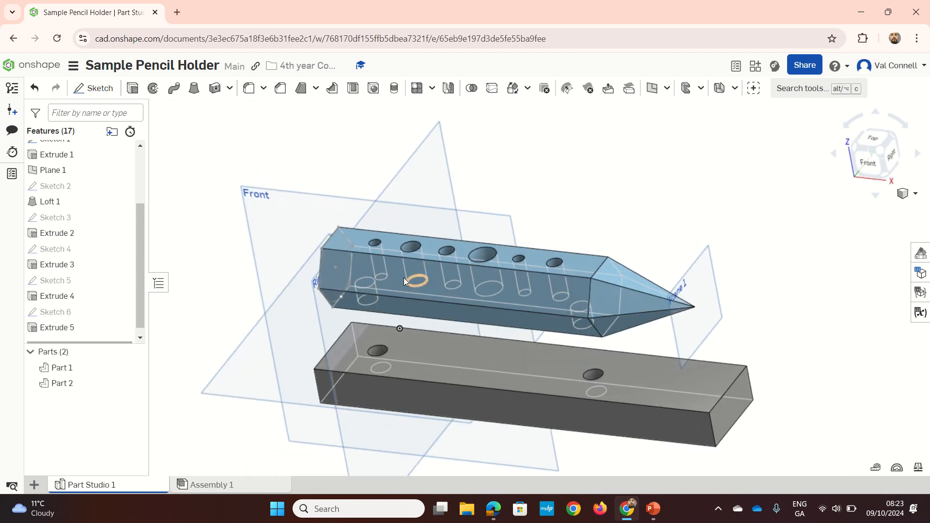
{"action": "left_click", "coordinate": [916, 194]}
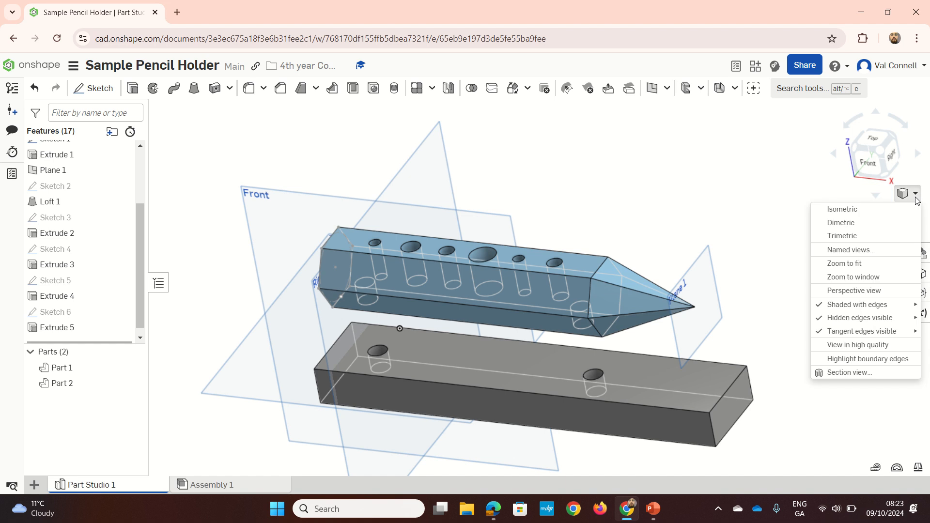
{"action": "right_click_drag", "start_coordinate": [603, 377], "coordinate": [612, 399]}
{"action": "scroll", "coordinate": [595, 385], "scroll_direction": "up", "scroll_amount": 5}
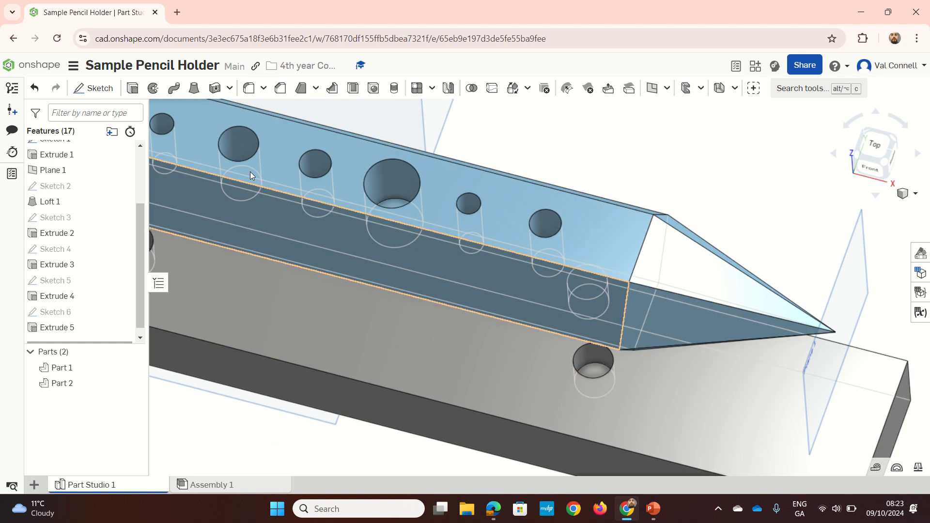
{"action": "left_click", "coordinate": [95, 88]}
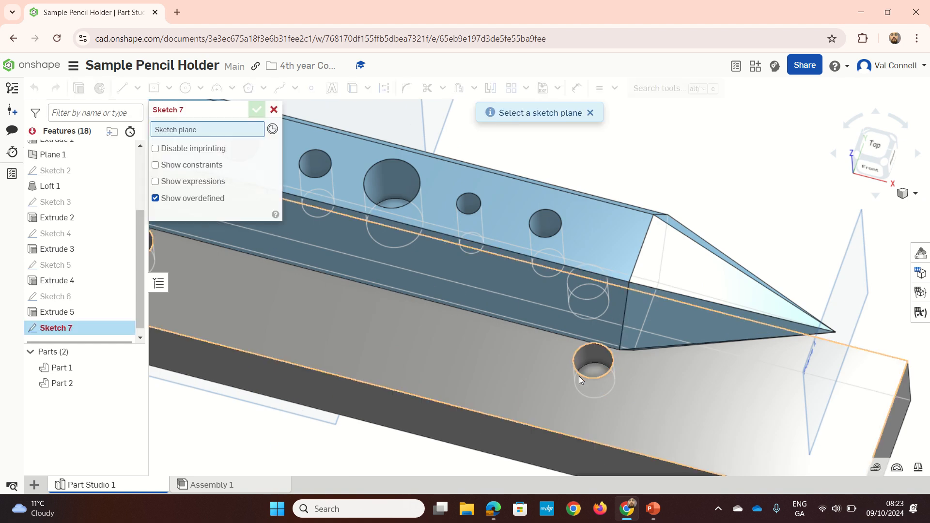
{"action": "left_click", "coordinate": [592, 373]}
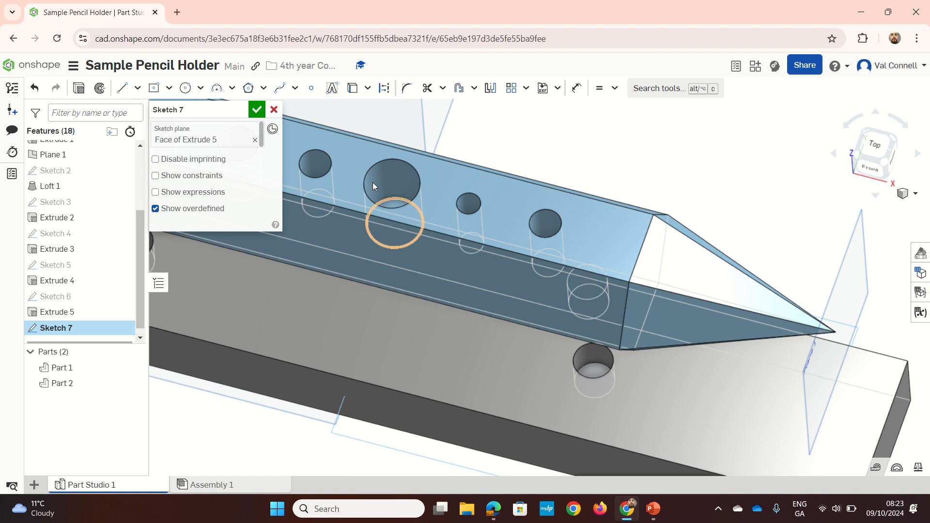
Project the circular edges of both base block holes into Sketch 7 with the Use tool.
{"action": "left_click", "coordinate": [352, 89]}
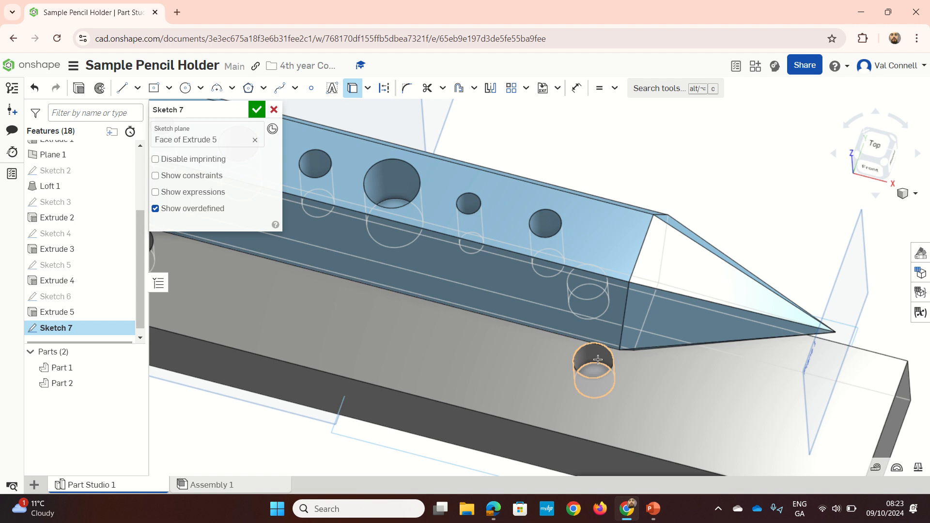
{"action": "scroll", "coordinate": [590, 361], "scroll_direction": "down", "scroll_amount": 5}
{"action": "scroll", "coordinate": [291, 264], "scroll_direction": "up", "scroll_amount": 6}
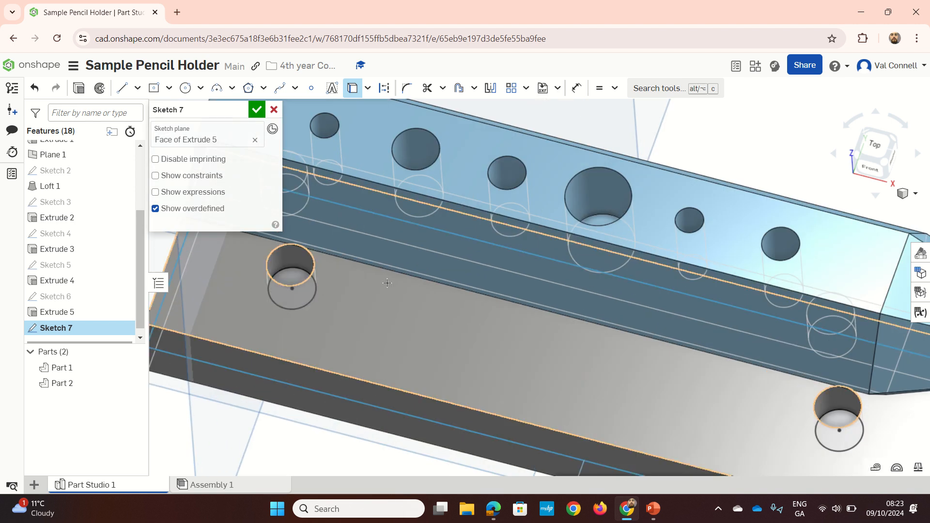
{"action": "scroll", "coordinate": [371, 264], "scroll_direction": "down", "scroll_amount": 5}
{"action": "right_click_drag", "start_coordinate": [373, 265], "coordinate": [368, 243]}
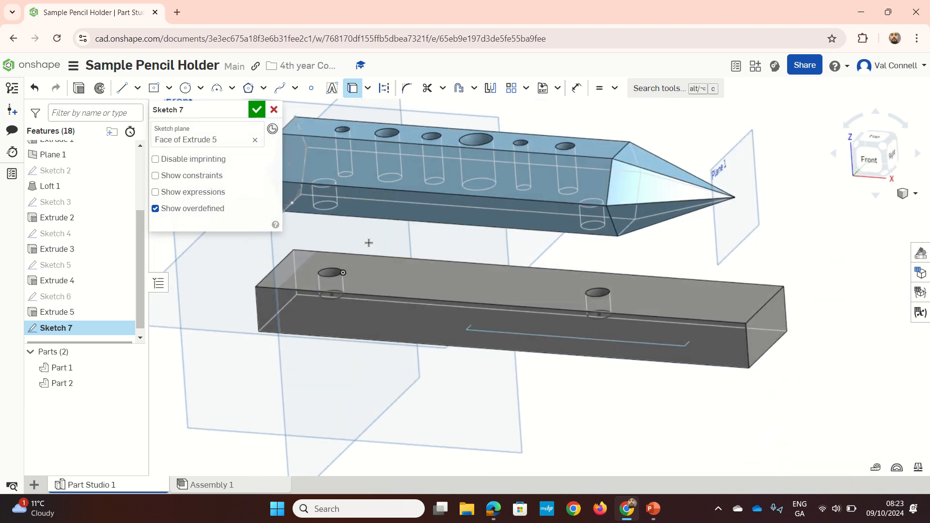
{"action": "scroll", "coordinate": [371, 248], "scroll_direction": "down", "scroll_amount": 2}
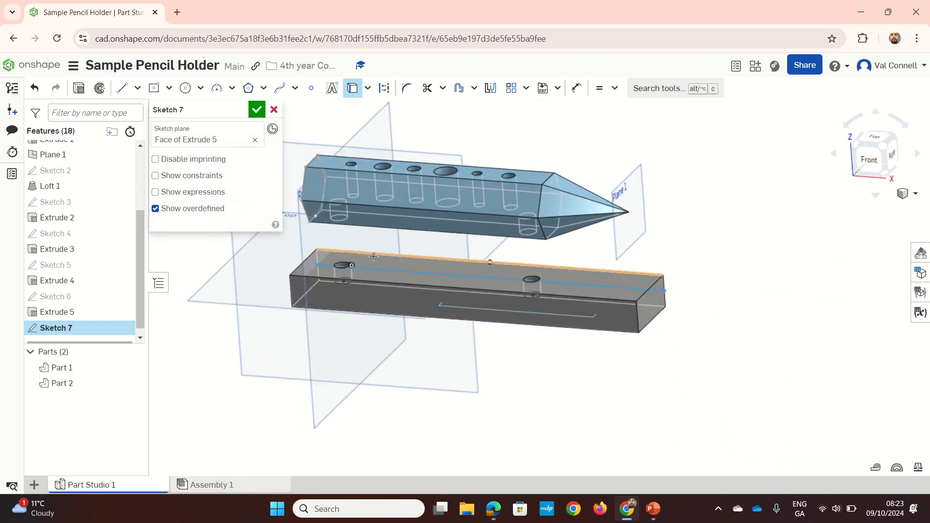
Extrude the two Sketch 7 circles toward the pencil body as new, separate dowel parts.
{"action": "key", "text": "shift+e"}
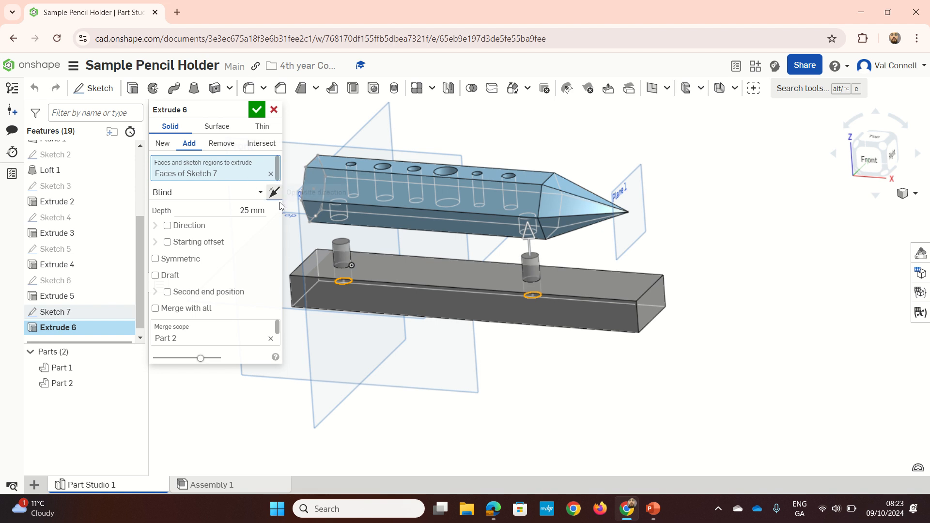
{"action": "right_click_drag", "start_coordinate": [306, 224], "coordinate": [298, 209]}
{"action": "left_click", "coordinate": [170, 147]}
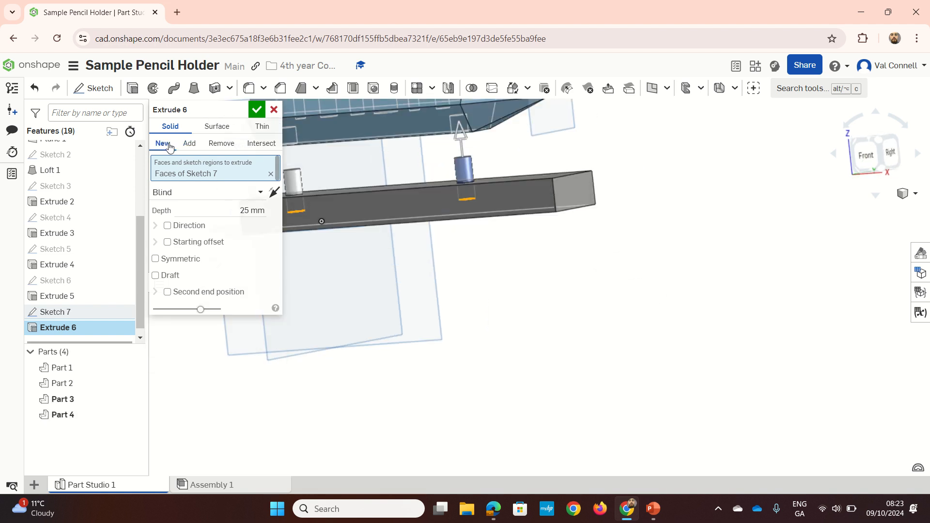
{"action": "right_click_drag", "start_coordinate": [538, 233], "coordinate": [406, 231]}
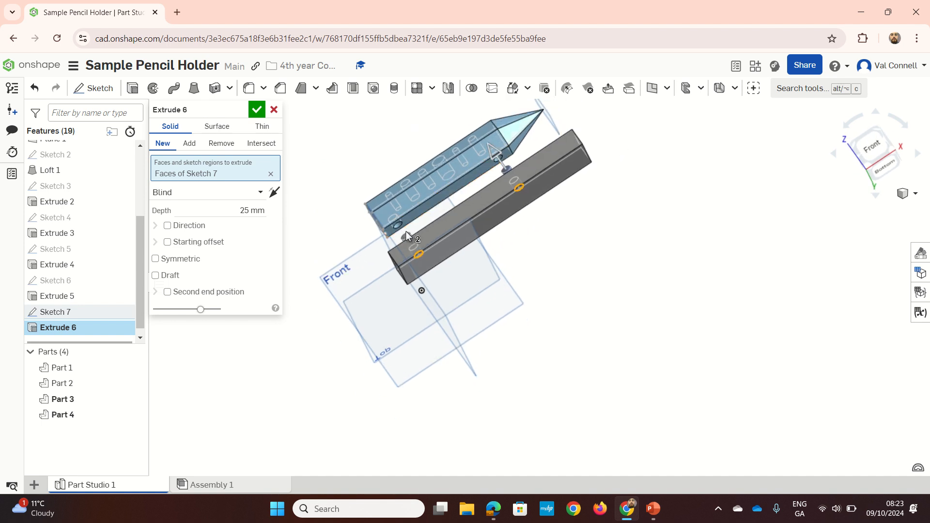
End the dowel extrusion up to the floor face of the pencil body's underside mounting hole.
{"action": "scroll", "coordinate": [406, 231], "scroll_direction": "up", "scroll_amount": 6}
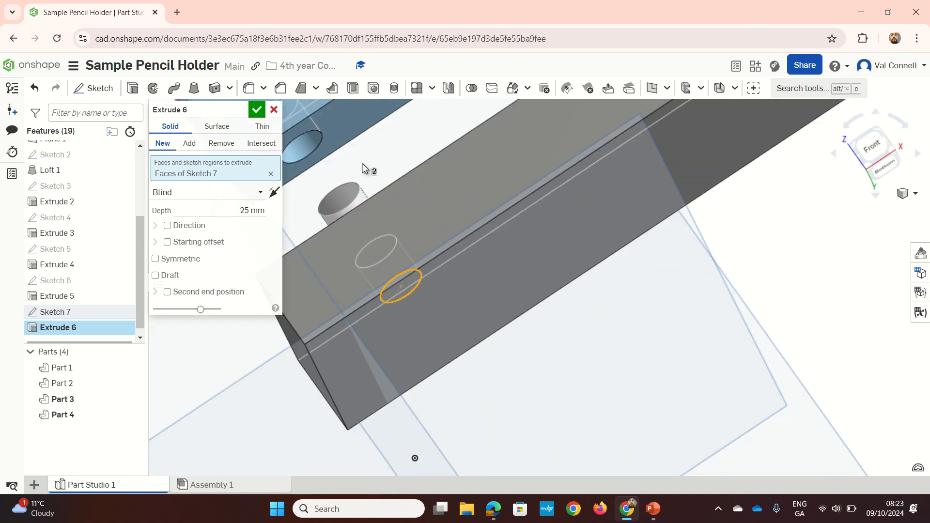
{"action": "right_click_drag", "start_coordinate": [362, 163], "coordinate": [344, 175]}
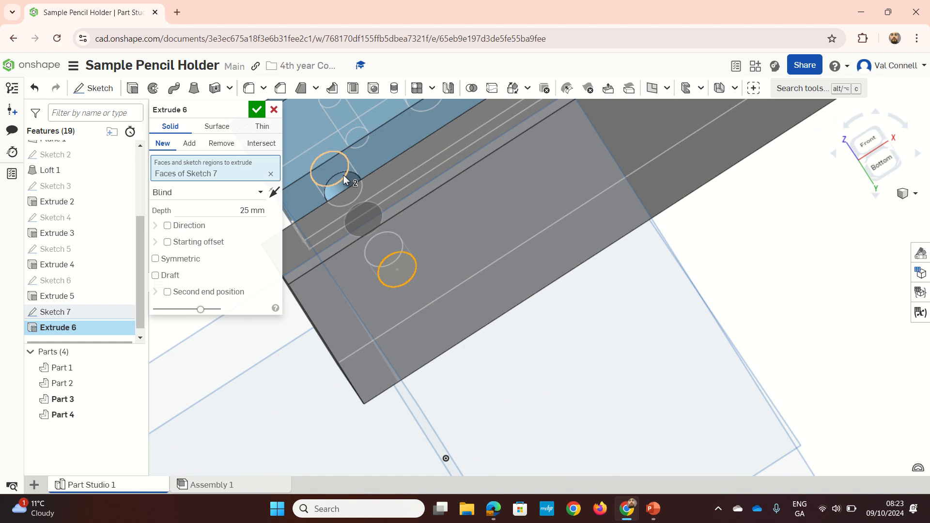
{"action": "scroll", "coordinate": [344, 178], "scroll_direction": "up", "scroll_amount": 3}
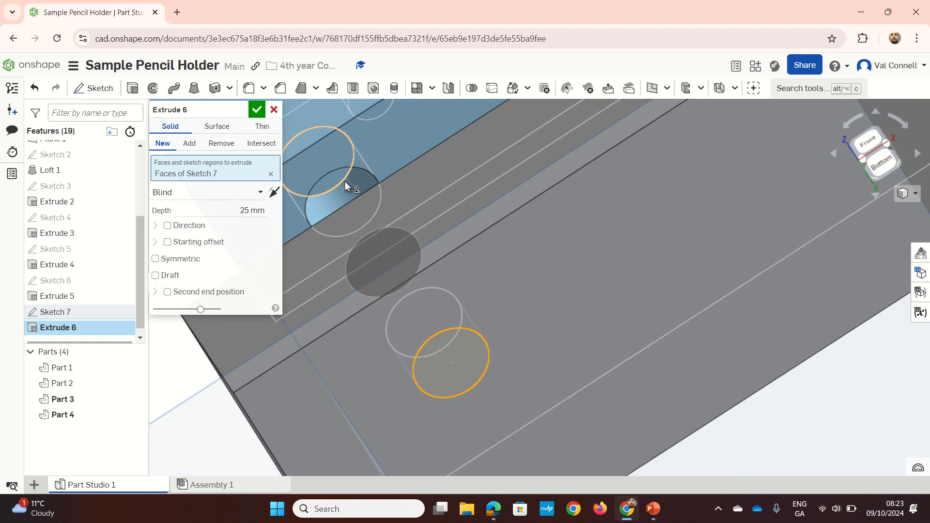
{"action": "left_click", "coordinate": [244, 194]}
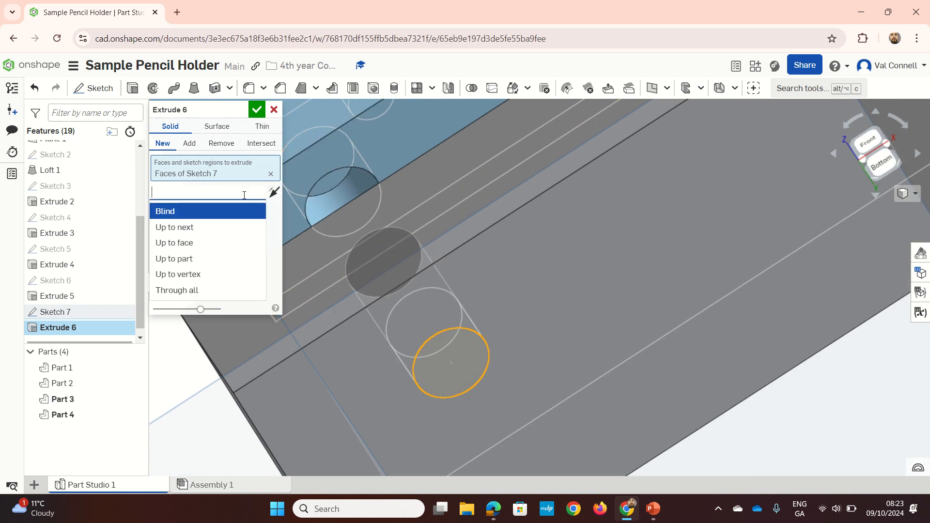
{"action": "left_click", "coordinate": [194, 244]}
{"action": "left_click", "coordinate": [331, 186]}
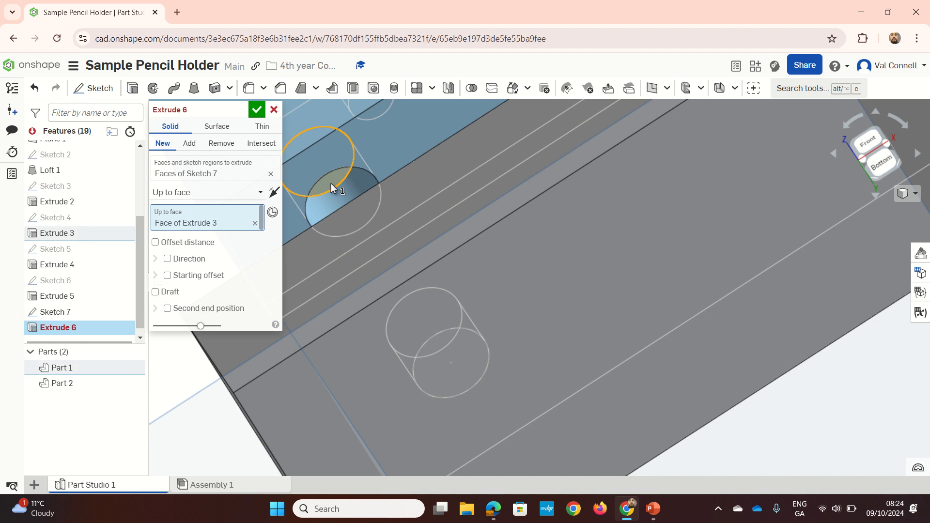
{"action": "scroll", "coordinate": [456, 252], "scroll_direction": "down", "scroll_amount": 5}
{"action": "scroll", "coordinate": [460, 257], "scroll_direction": "down", "scroll_amount": 5}
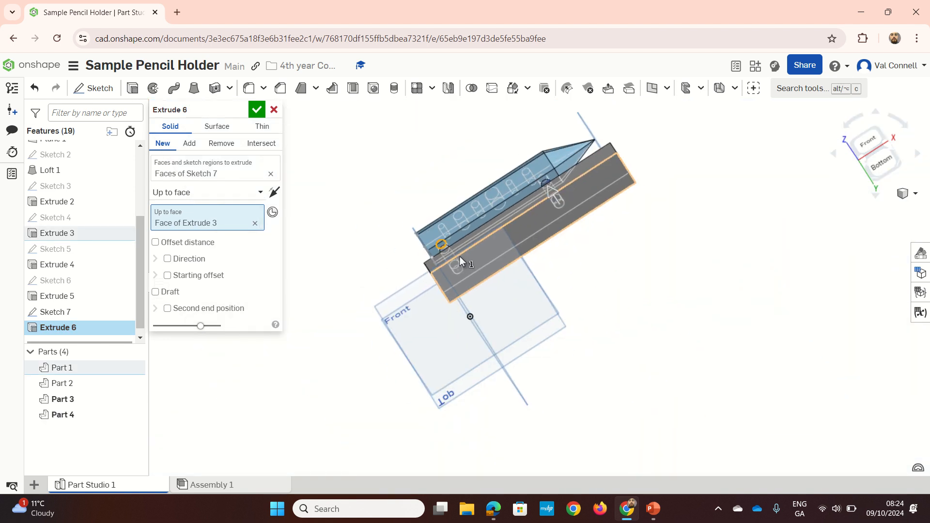
{"action": "right_click_drag", "start_coordinate": [587, 177], "coordinate": [597, 199]}
{"action": "scroll", "coordinate": [595, 162], "scroll_direction": "down", "scroll_amount": 3}
{"action": "scroll", "coordinate": [596, 165], "scroll_direction": "up", "scroll_amount": 3}
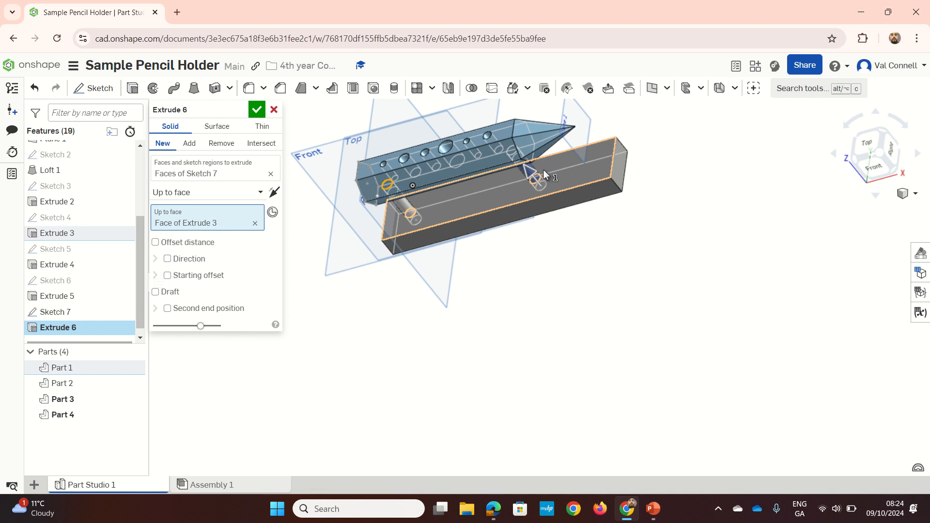
{"action": "mouse_move", "coordinate": [535, 174]}
{"action": "right_mouse_down"}
{"action": "mouse_move", "coordinate": [590, 139]}
{"action": "mouse_move", "coordinate": [537, 187]}
{"action": "mouse_move", "coordinate": [543, 164]}
{"action": "right_mouse_up"}
{"action": "scroll", "coordinate": [577, 143], "scroll_direction": "up", "scroll_amount": 3}
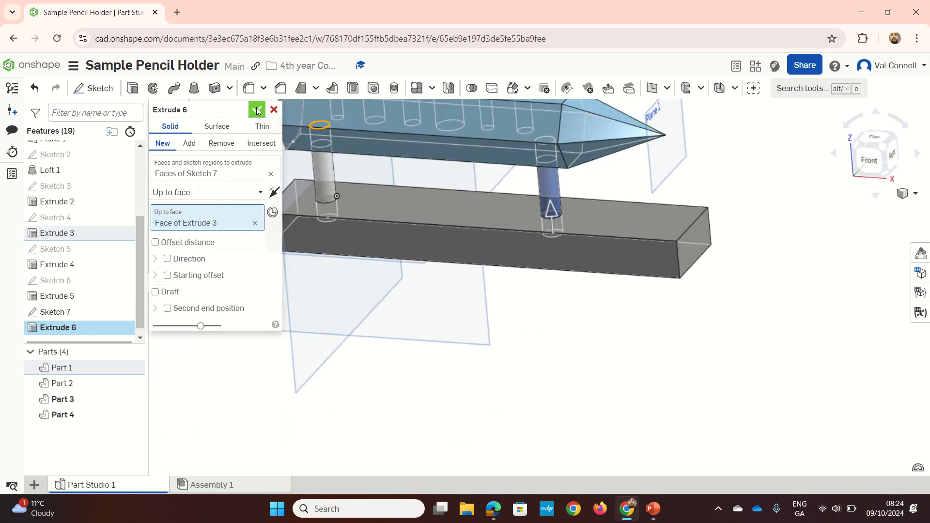
{"action": "key", "text": "Return"}
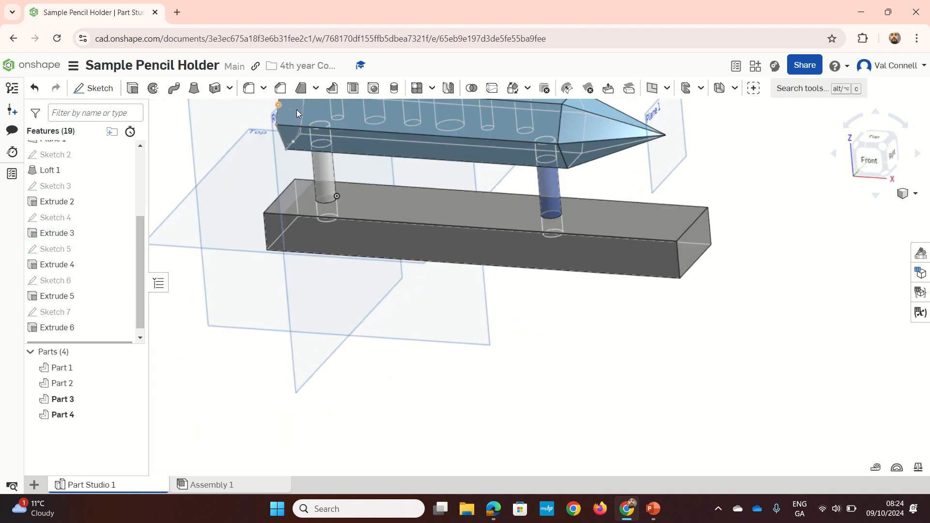
Turn off the display of hidden edges in the shaded view of the model.
{"action": "left_click", "coordinate": [914, 193]}
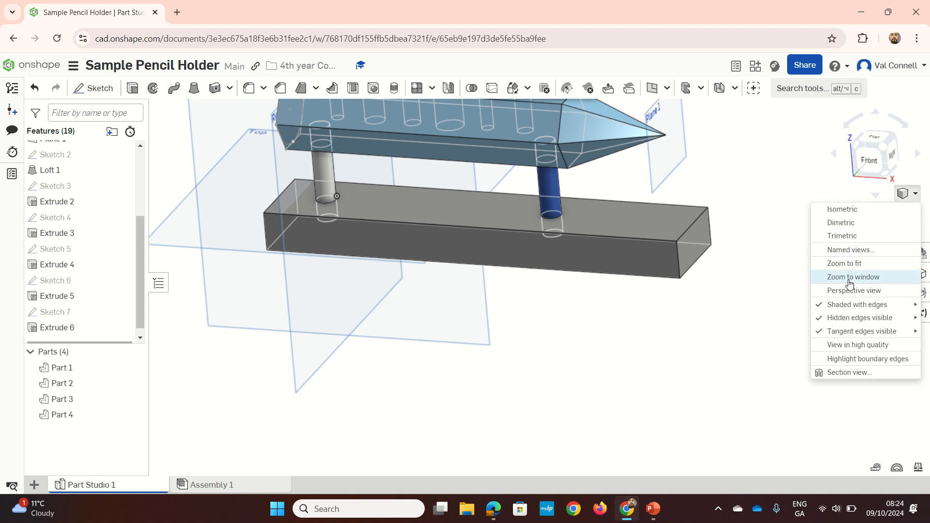
{"action": "mouse_move", "coordinate": [839, 322]}
{"action": "left_click", "coordinate": [774, 331]}
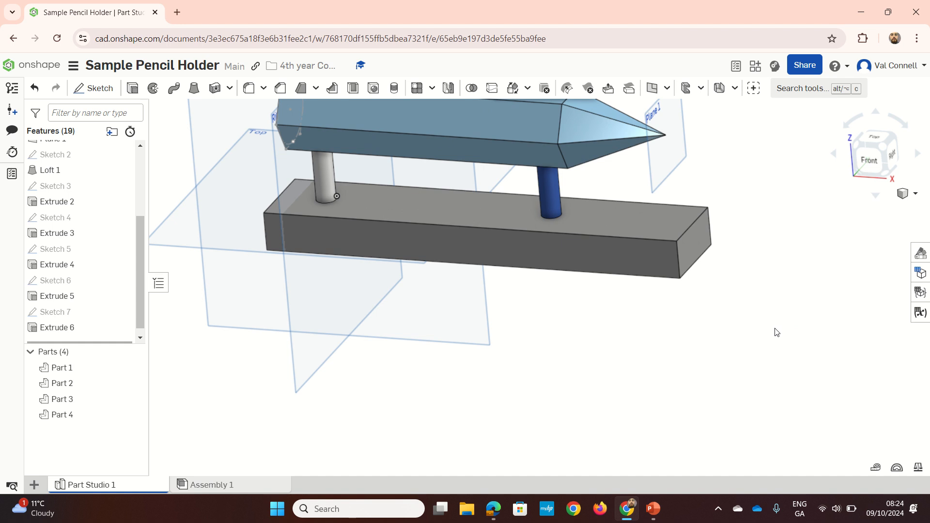
{"action": "scroll", "coordinate": [481, 215], "scroll_direction": "down", "scroll_amount": 3}
{"action": "right_click_drag", "start_coordinate": [480, 217], "coordinate": [622, 196]}
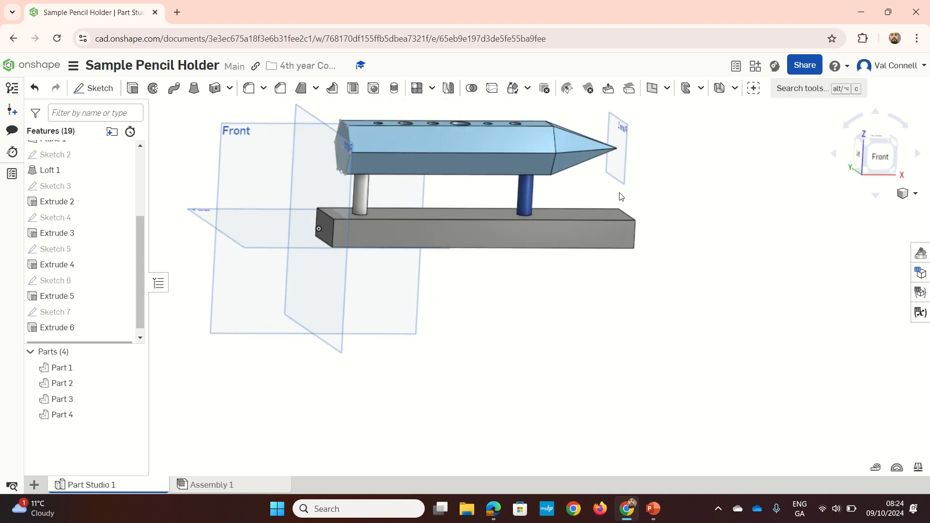
{"action": "scroll", "coordinate": [363, 141], "scroll_direction": "up", "scroll_amount": 3}
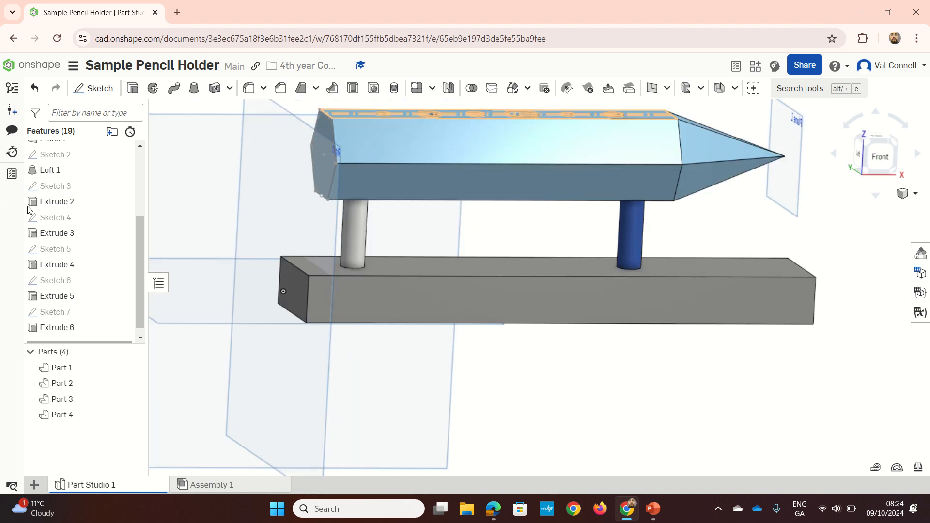
Hide Sketch 1 on the blunt end of the pencil body.
{"action": "right_click", "coordinate": [47, 312]}
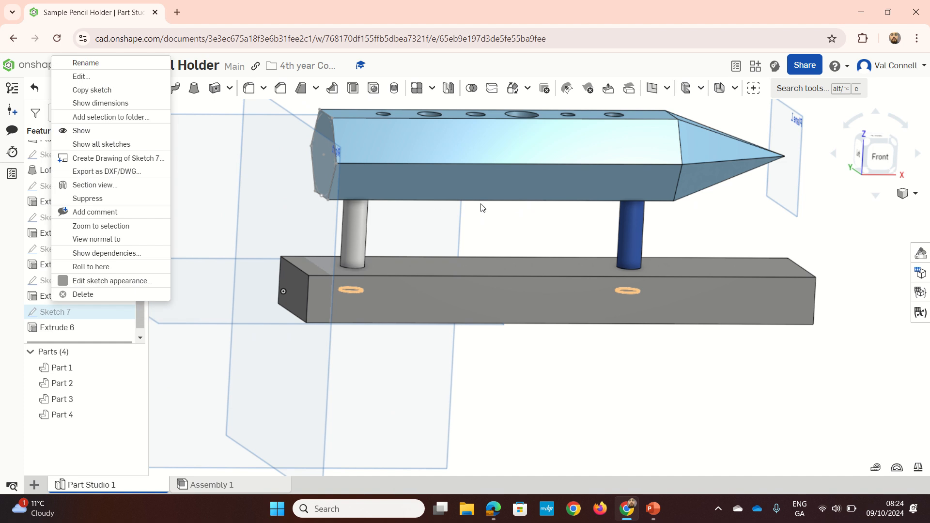
{"action": "left_click", "coordinate": [554, 340]}
{"action": "scroll", "coordinate": [111, 174], "scroll_direction": "up", "scroll_amount": 5}
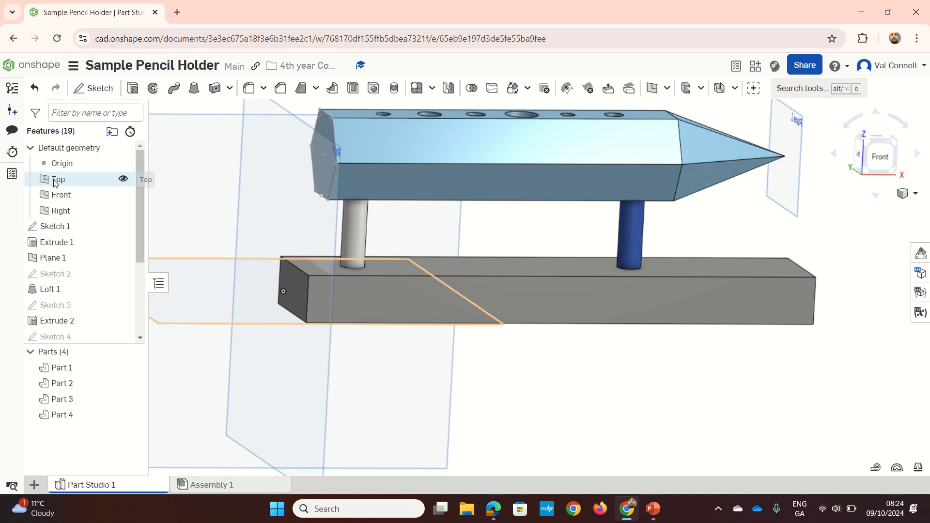
{"action": "right_click", "coordinate": [57, 226]}
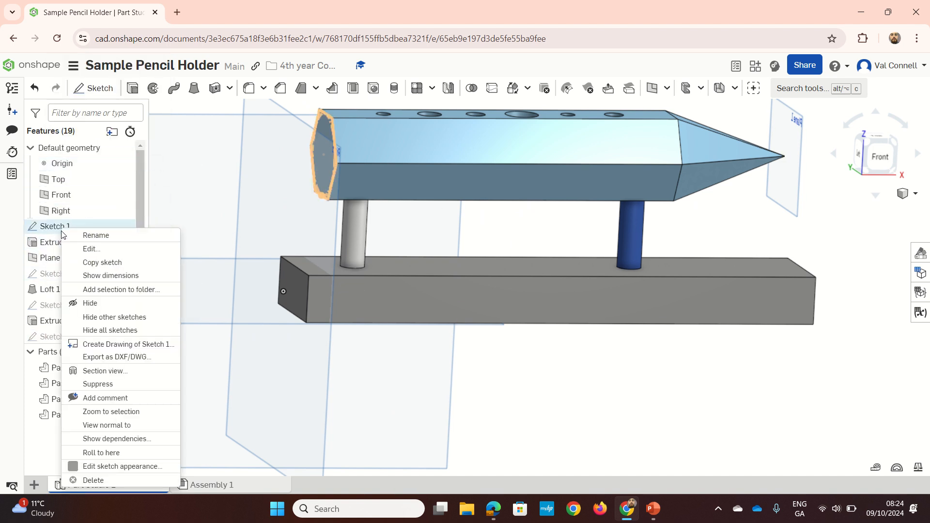
{"action": "left_click", "coordinate": [89, 303]}
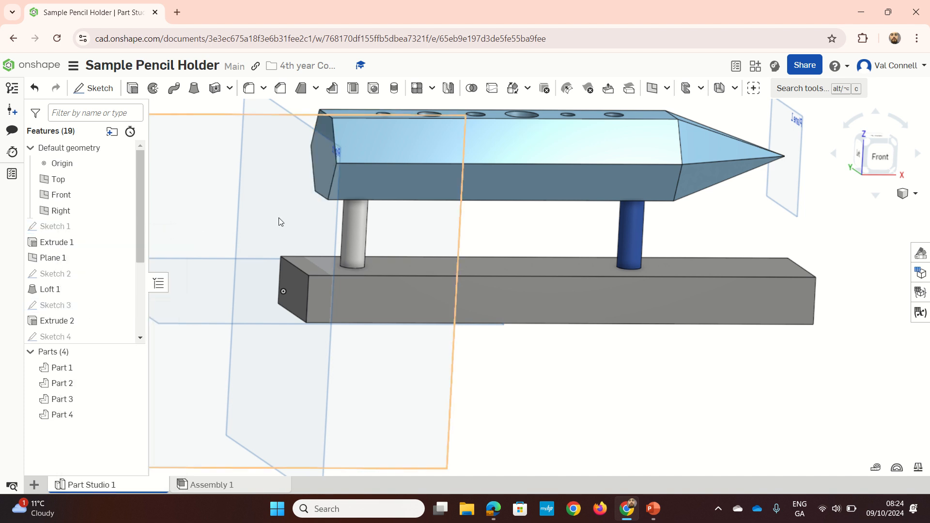
{"action": "scroll", "coordinate": [468, 249], "scroll_direction": "down", "scroll_amount": 3}
{"action": "right_click_drag", "start_coordinate": [467, 248], "coordinate": [458, 247]}
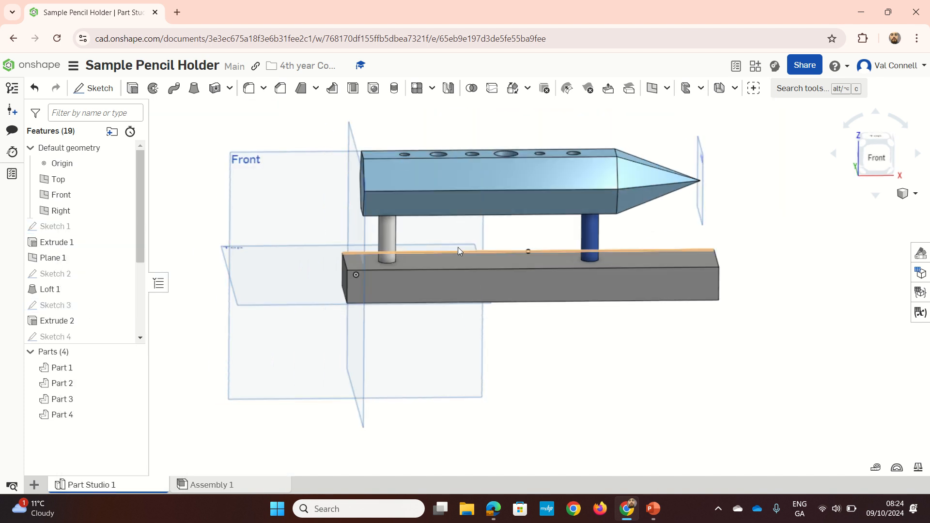
Chamfer the four top edges of the base block with an equal distance of 10 mm.
{"action": "left_click", "coordinate": [281, 88]}
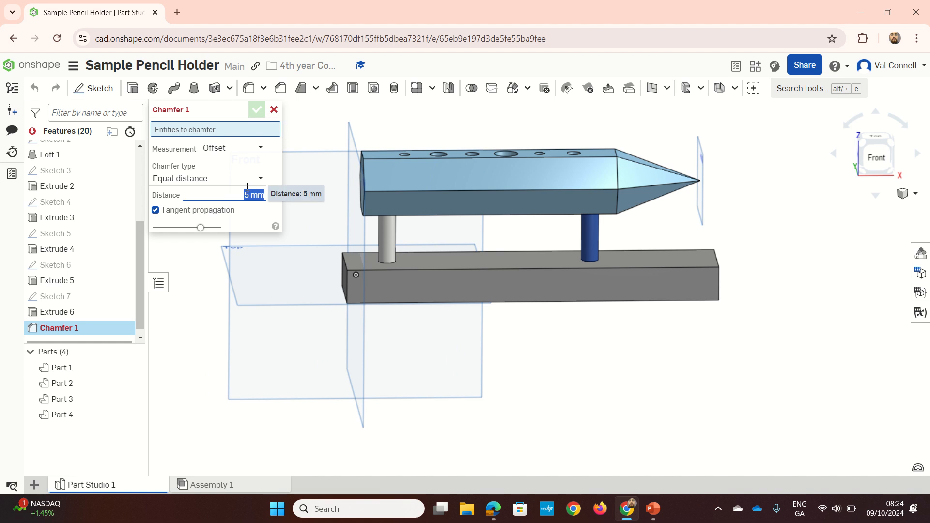
{"action": "type", "text": "10"}
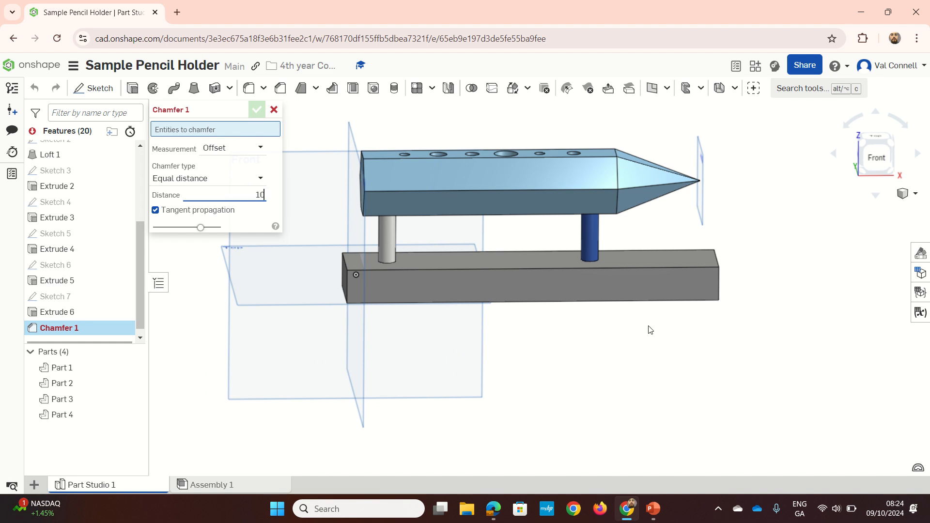
{"action": "left_click", "coordinate": [658, 267]}
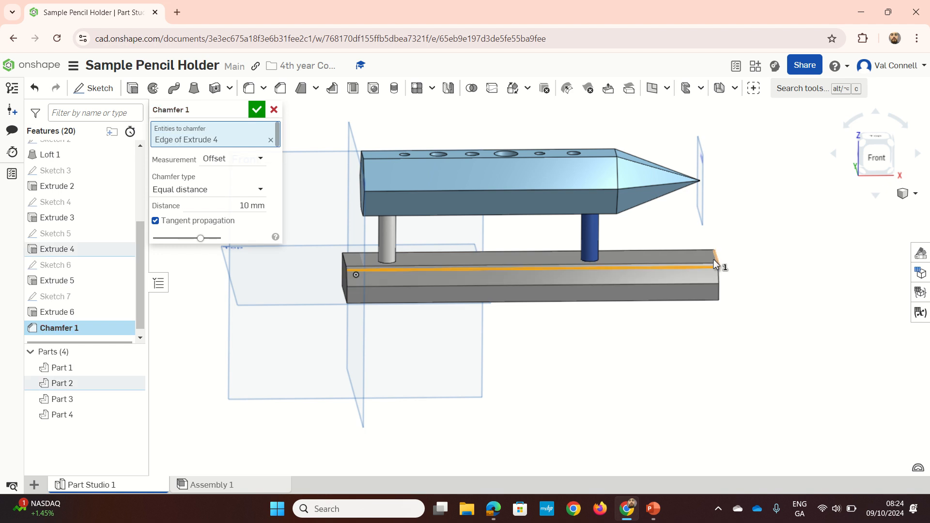
{"action": "left_click", "coordinate": [715, 258]}
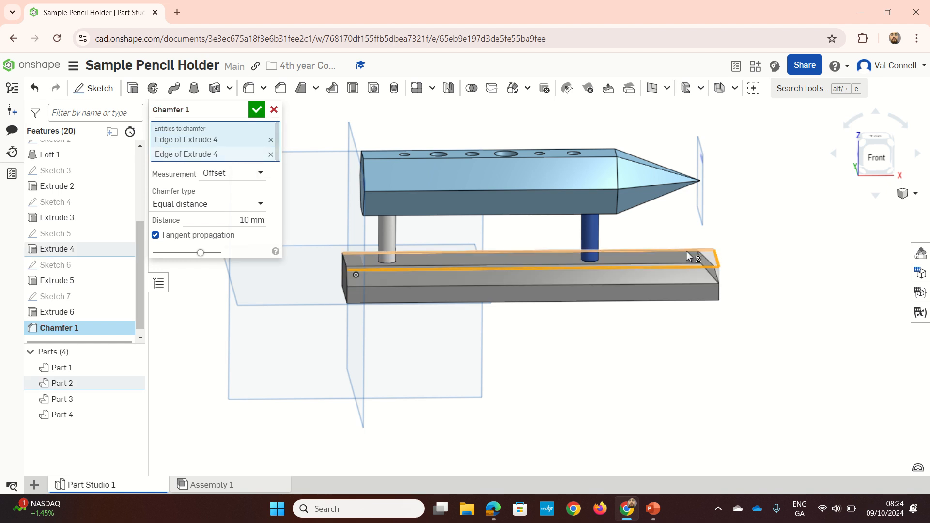
{"action": "right_click_drag", "start_coordinate": [686, 251], "coordinate": [464, 256]}
{"action": "left_click", "coordinate": [669, 250]}
{"action": "left_click", "coordinate": [367, 252]}
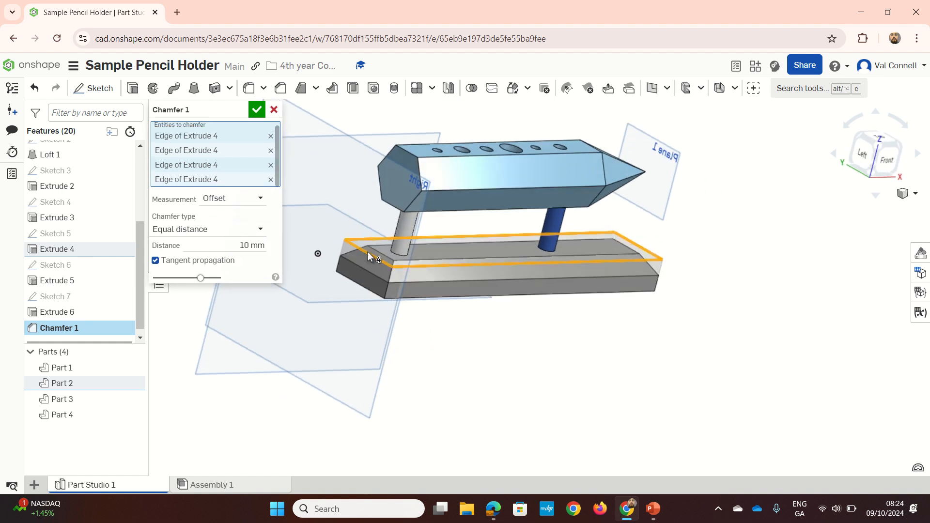
{"action": "right_click_drag", "start_coordinate": [368, 251], "coordinate": [330, 229]}
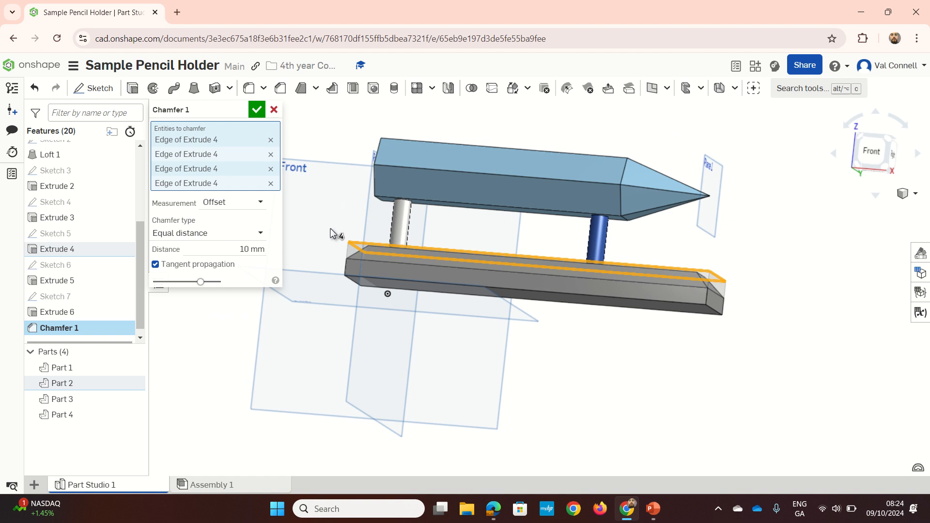
{"action": "left_click", "coordinate": [264, 113]}
{"action": "right_click_drag", "start_coordinate": [480, 252], "coordinate": [539, 222]}
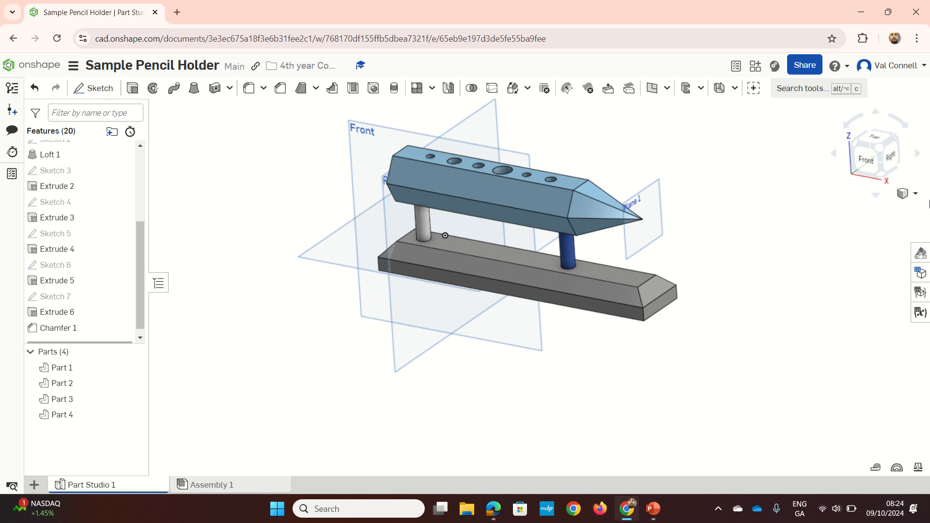
Create a face appearance in yellow FACB43 and apply it to the pencil's top, front-side and adjoining tip faces.
{"action": "left_click", "coordinate": [919, 252]}
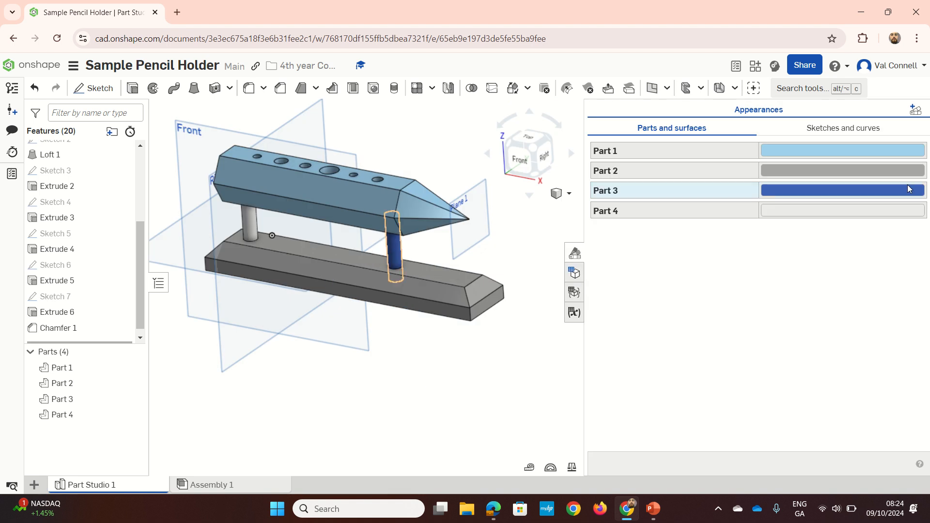
{"action": "left_click", "coordinate": [916, 108]}
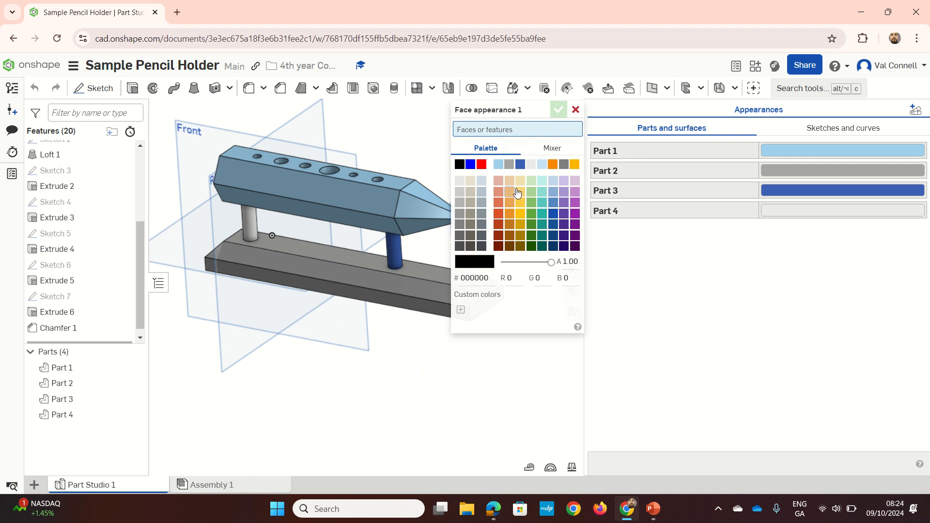
{"action": "left_click", "coordinate": [521, 203]}
{"action": "left_click", "coordinate": [310, 192]}
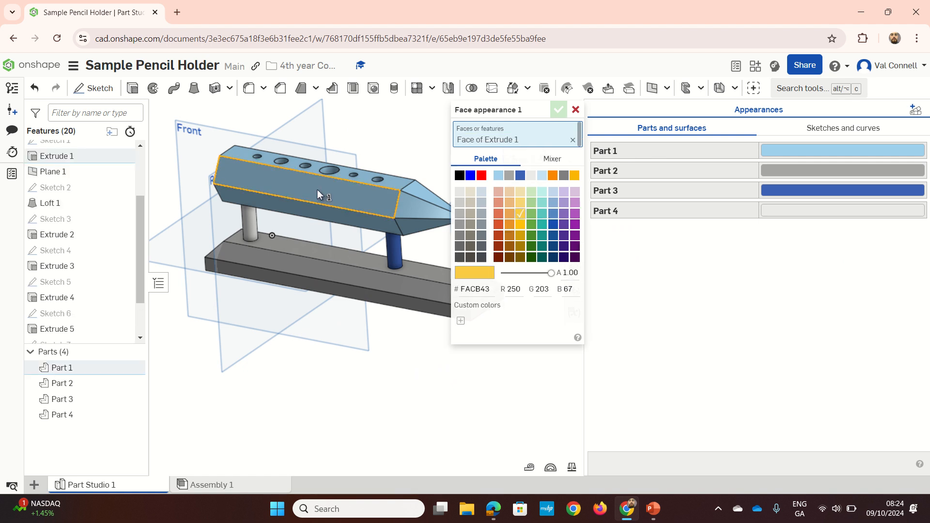
{"action": "left_click", "coordinate": [416, 195]}
{"action": "left_click", "coordinate": [417, 191]}
{"action": "left_click", "coordinate": [396, 181]}
{"action": "left_click", "coordinate": [355, 219]}
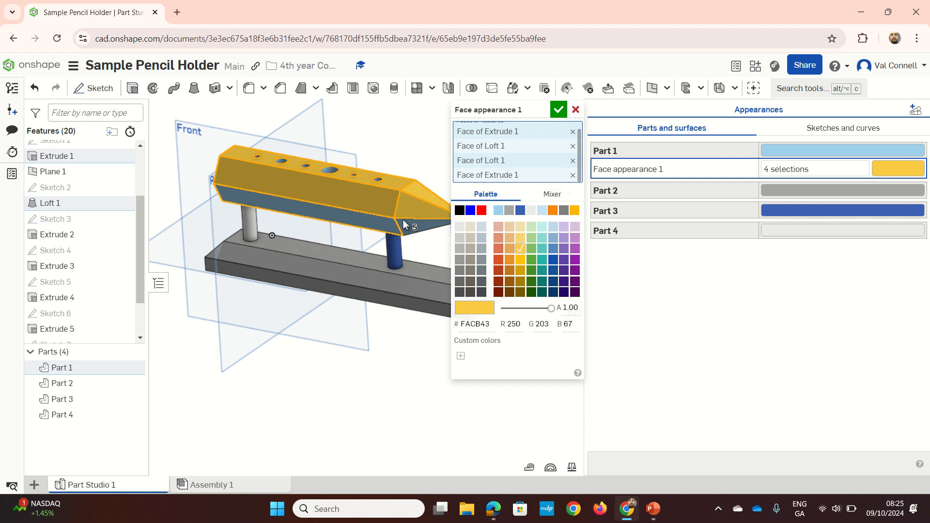
{"action": "left_click", "coordinate": [417, 219]}
Add both dowels, the pencil's lower front-side faces and the exposed opposite body and tip faces to the yellow face appearance.
{"action": "left_click", "coordinate": [396, 246]}
{"action": "left_click", "coordinate": [250, 235]}
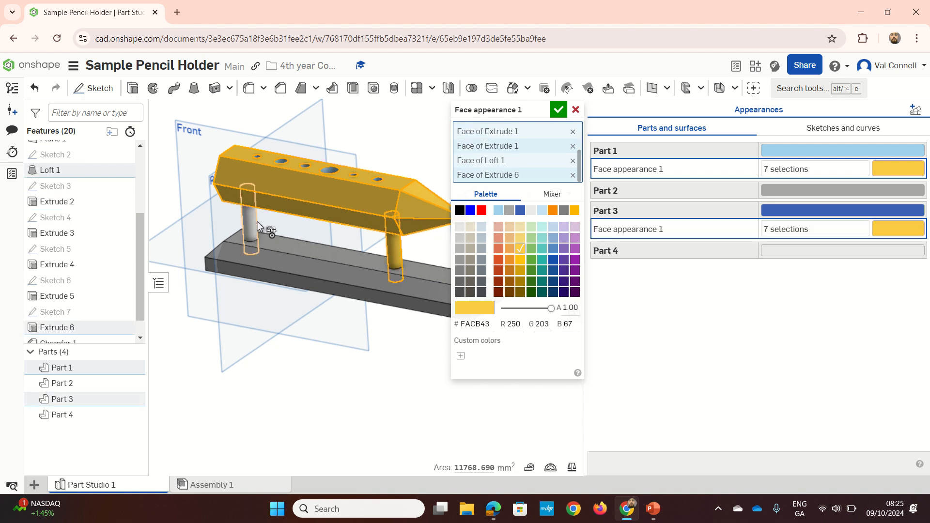
{"action": "right_click_drag", "start_coordinate": [339, 192], "coordinate": [299, 201]}
{"action": "left_click", "coordinate": [370, 187]}
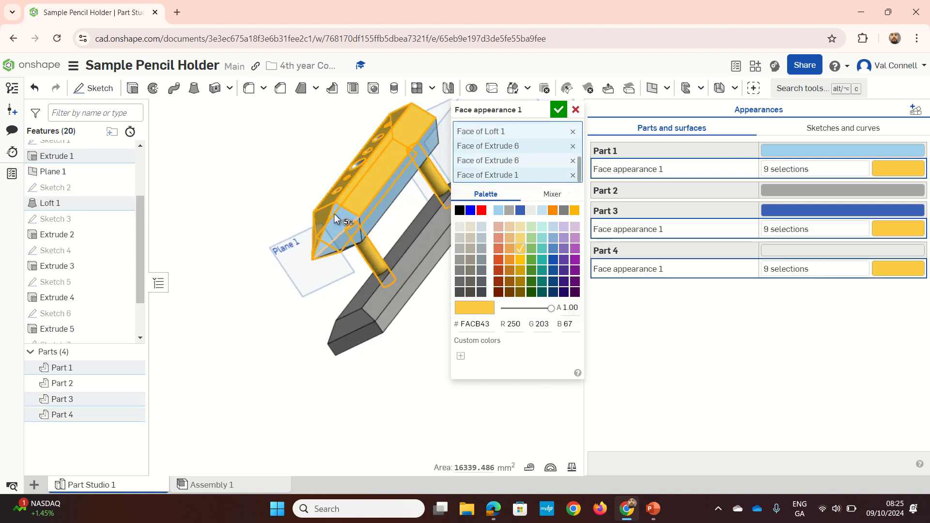
{"action": "left_click", "coordinate": [334, 214]}
{"action": "left_click", "coordinate": [378, 207]}
{"action": "left_click", "coordinate": [355, 228]}
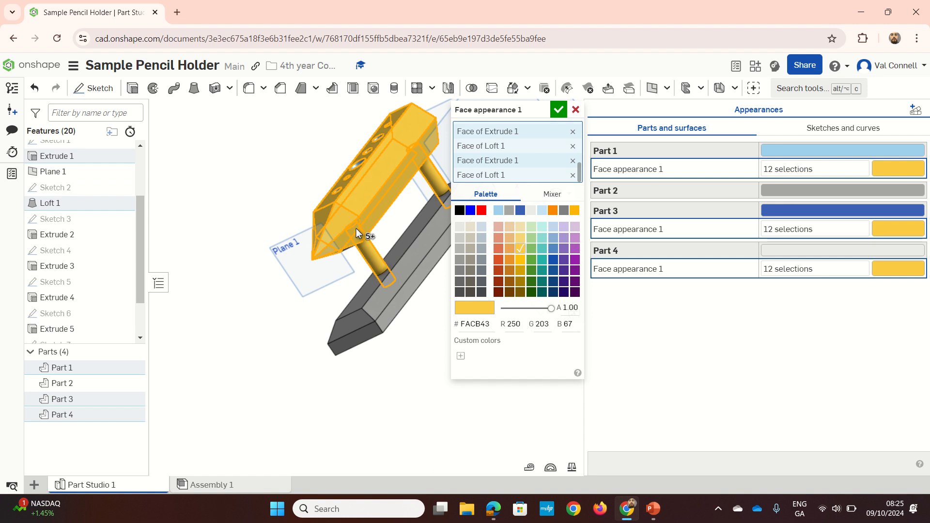
Add the pencil's last uncoloured tip face and remaining body faces to the yellow face appearance and accept it.
{"action": "right_click_drag", "start_coordinate": [356, 228], "coordinate": [350, 216]}
{"action": "left_click", "coordinate": [372, 249]}
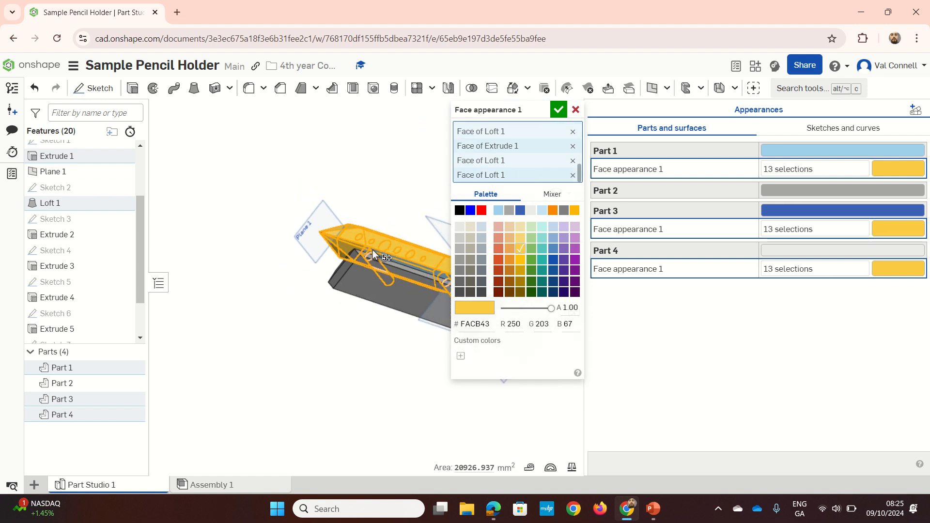
{"action": "mouse_move", "coordinate": [371, 249]}
{"action": "right_mouse_down"}
{"action": "mouse_move", "coordinate": [366, 262]}
{"action": "mouse_move", "coordinate": [368, 237]}
{"action": "mouse_move", "coordinate": [305, 196]}
{"action": "right_mouse_up"}
{"action": "left_click", "coordinate": [389, 252]}
{"action": "left_click", "coordinate": [325, 208]}
{"action": "scroll", "coordinate": [377, 209], "scroll_direction": "down", "scroll_amount": 2}
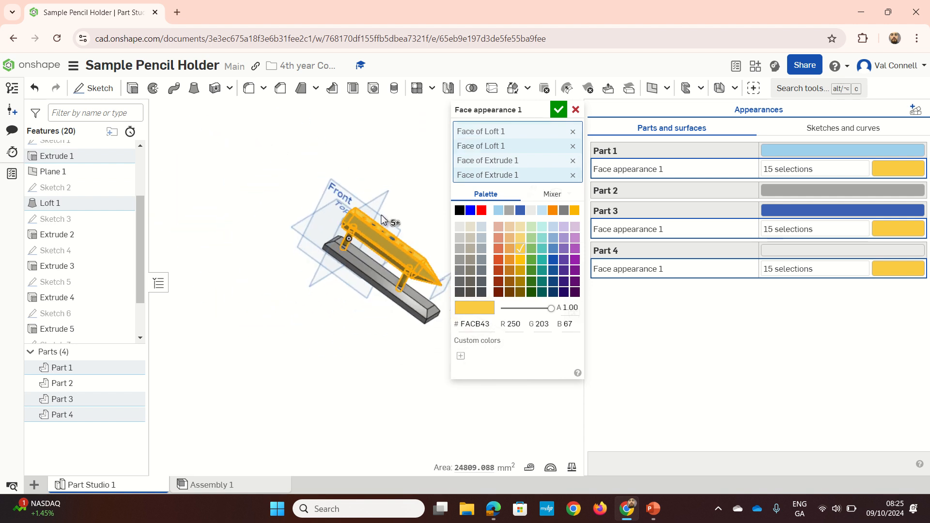
{"action": "scroll", "coordinate": [414, 263], "scroll_direction": "up", "scroll_amount": 4}
{"action": "right_click_drag", "start_coordinate": [414, 264], "coordinate": [394, 252]}
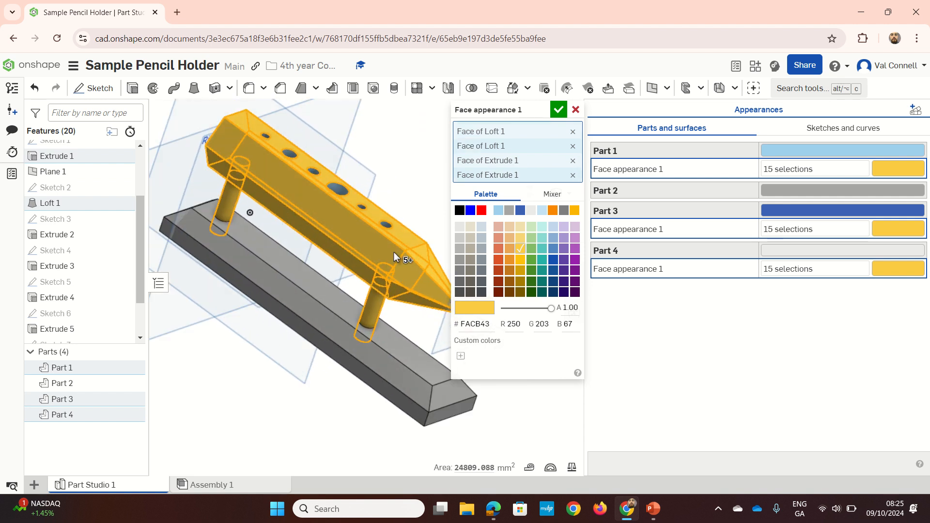
{"action": "left_click", "coordinate": [558, 109]}
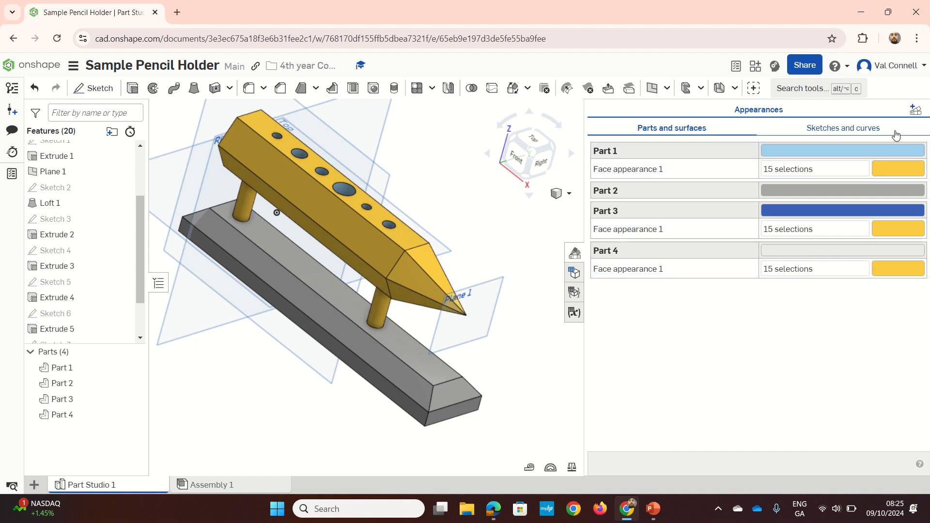
Create a second face appearance in yellow FACB43 and apply it to the walls of the first five pencil holes, counted from the blunt end.
{"action": "left_click", "coordinate": [915, 109]}
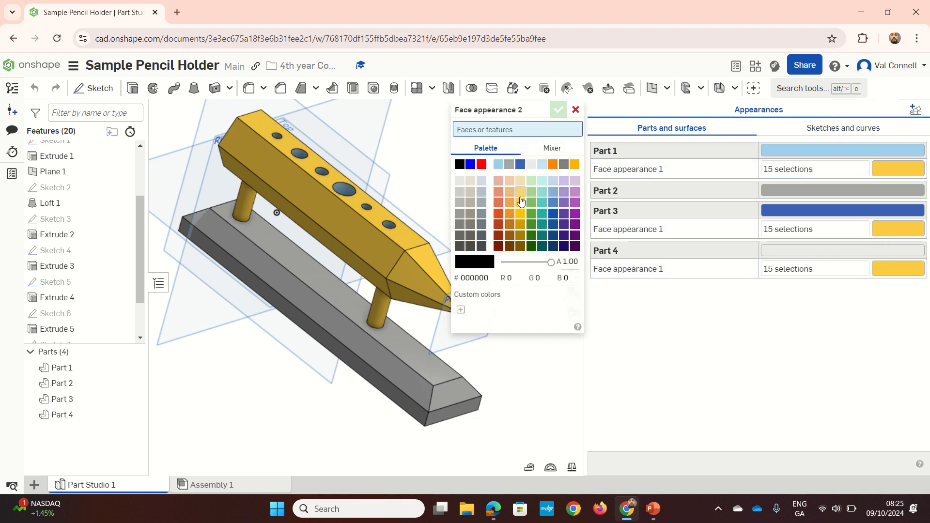
{"action": "left_click", "coordinate": [521, 201]}
{"action": "scroll", "coordinate": [310, 156], "scroll_direction": "up", "scroll_amount": 4}
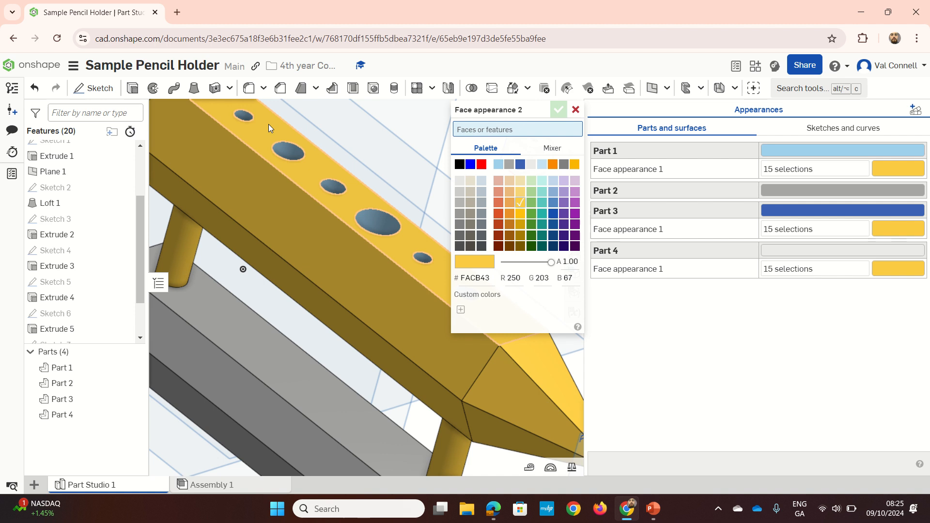
{"action": "left_click", "coordinate": [239, 117]}
{"action": "left_click", "coordinate": [288, 152]}
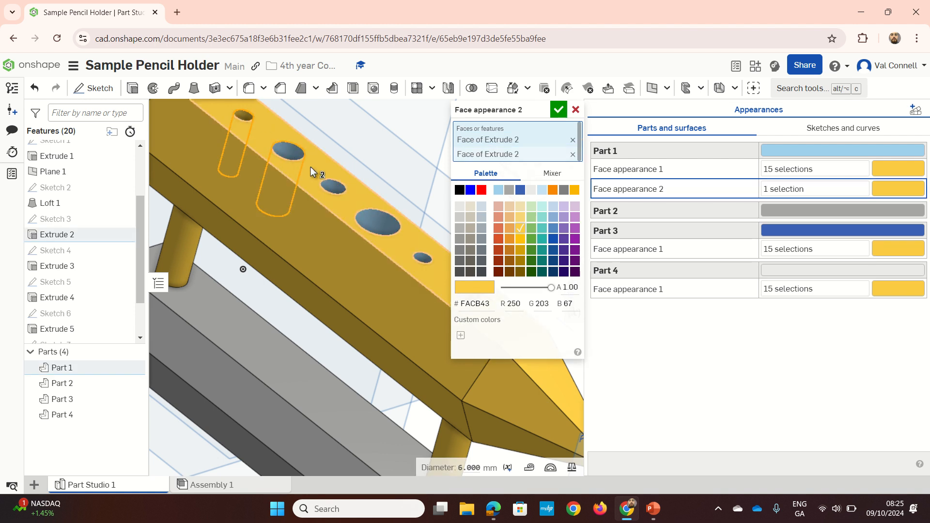
{"action": "left_click", "coordinate": [334, 189]}
{"action": "left_click", "coordinate": [385, 230]}
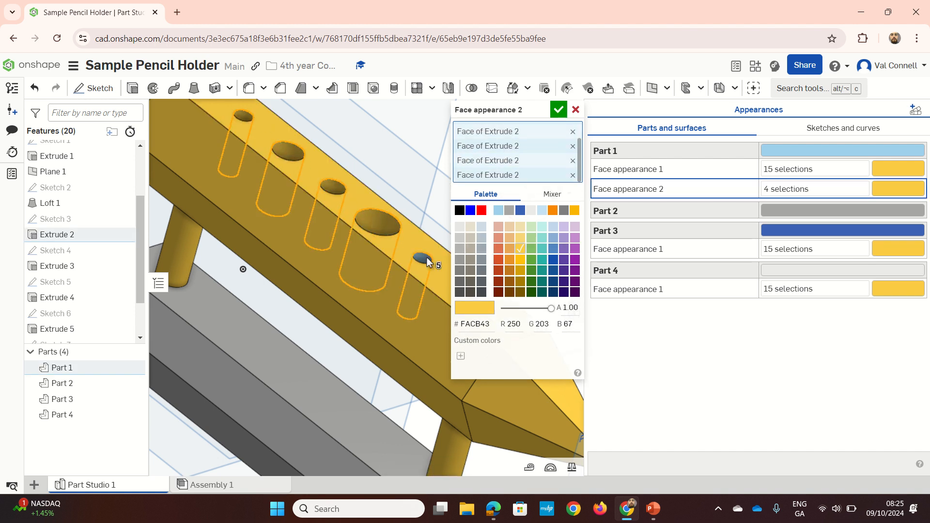
{"action": "left_click", "coordinate": [422, 259]}
{"action": "left_click", "coordinate": [559, 110]}
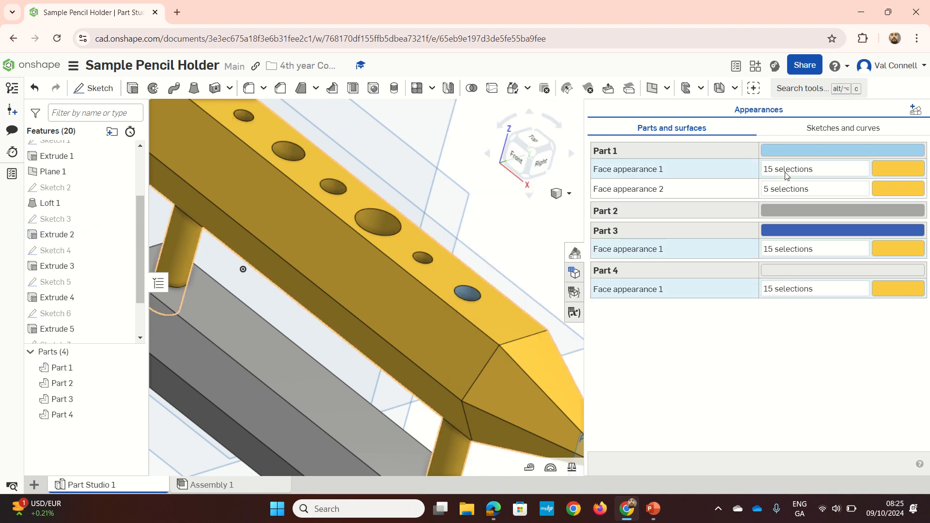
Create a face appearance in orange E8922A for the base's top, front chamfer, front side, tip-end chamfer and tip-end faces.
{"action": "key", "text": "f"}
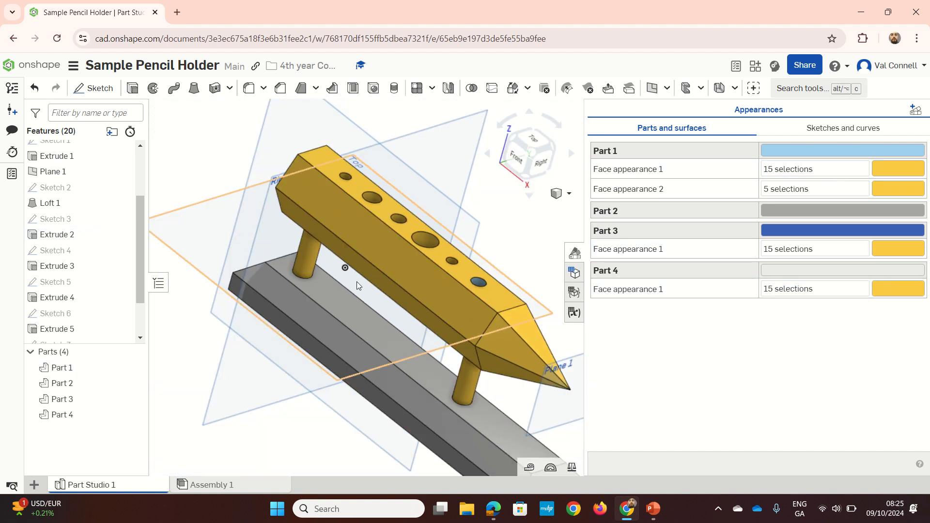
{"action": "left_click", "coordinate": [913, 110]}
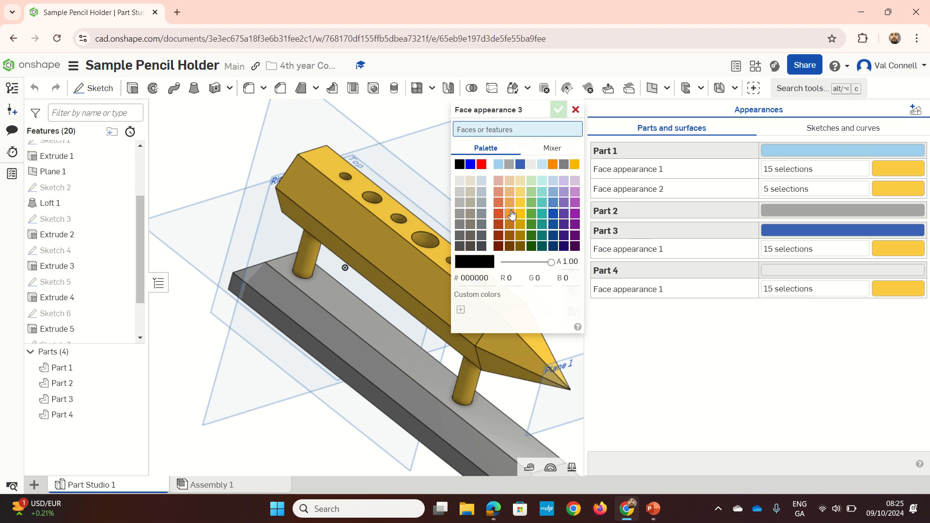
{"action": "left_click", "coordinate": [300, 308]}
{"action": "left_click", "coordinate": [333, 298]}
{"action": "scroll", "coordinate": [360, 316], "scroll_direction": "down", "scroll_amount": 3}
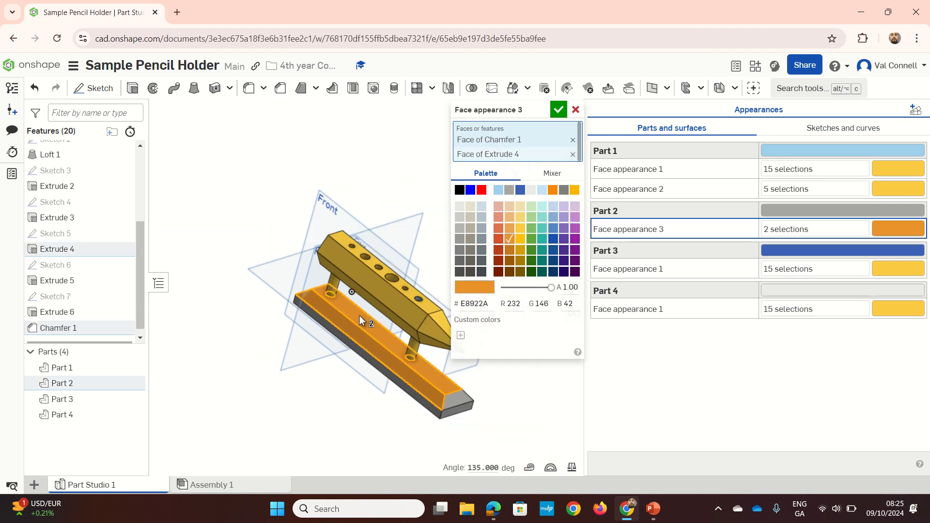
{"action": "left_click", "coordinate": [460, 400]}
{"action": "left_click", "coordinate": [456, 409]}
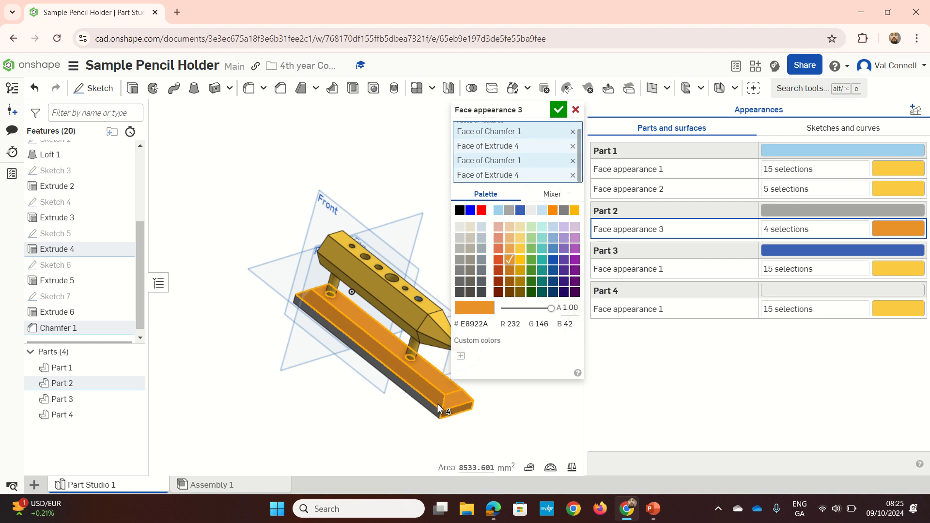
{"action": "left_click", "coordinate": [315, 320]}
Add the base's remaining chamfer, side and end faces to the orange face appearance and accept it.
{"action": "right_click_drag", "start_coordinate": [285, 282], "coordinate": [345, 336]}
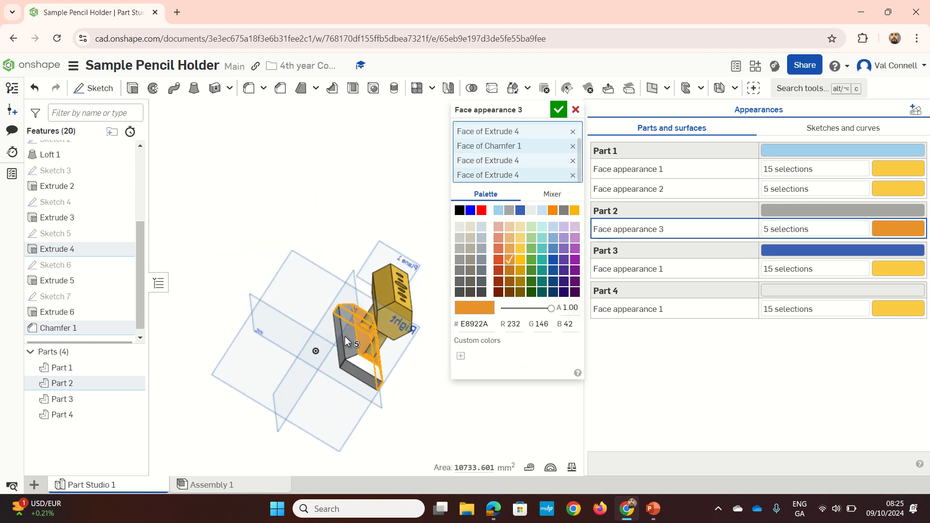
{"action": "left_click", "coordinate": [359, 363]}
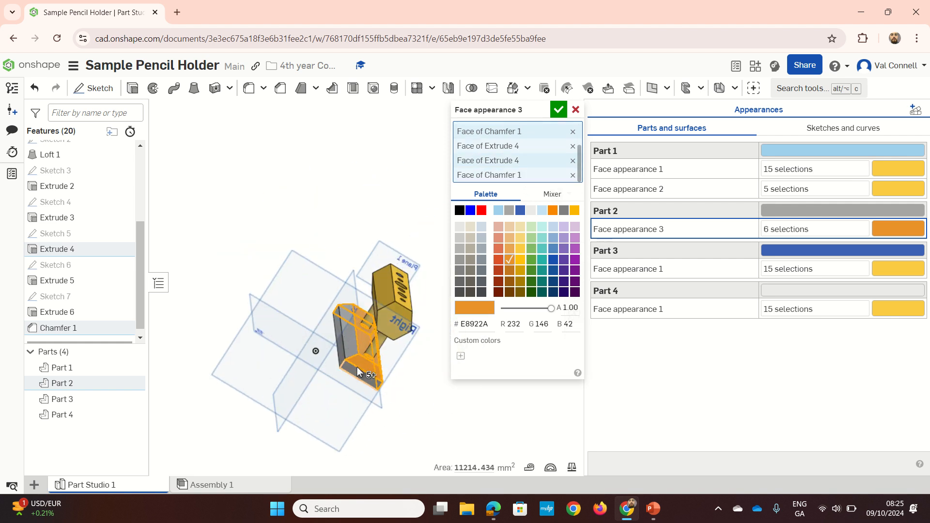
{"action": "left_click", "coordinate": [342, 342]}
{"action": "right_click_drag", "start_coordinate": [342, 339], "coordinate": [386, 363]}
{"action": "left_click", "coordinate": [559, 111]}
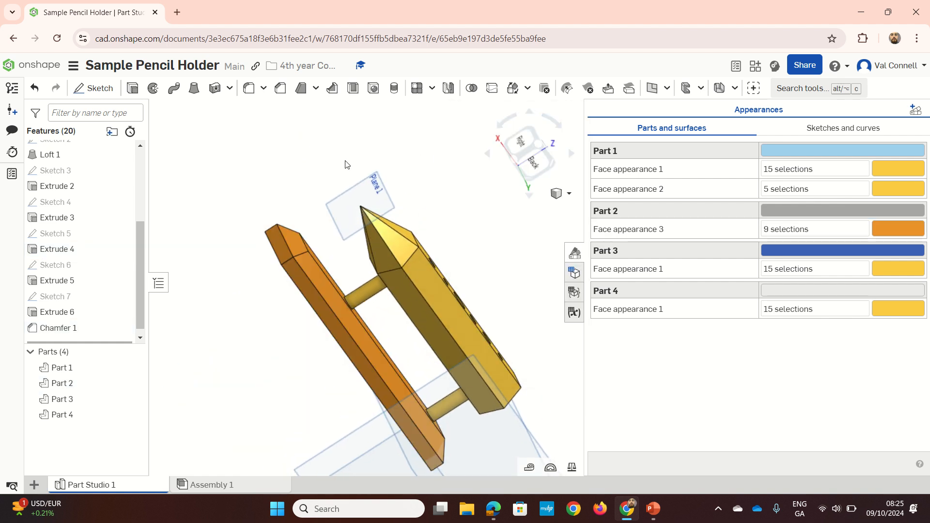
Edit Face appearance 1 to include the floors of the two largest holes and the wall of the hole nearest the tip.
{"action": "mouse_move", "coordinate": [346, 162]}
{"action": "right_mouse_down"}
{"action": "mouse_move", "coordinate": [432, 223]}
{"action": "mouse_move", "coordinate": [398, 242]}
{"action": "mouse_move", "coordinate": [387, 274]}
{"action": "mouse_move", "coordinate": [395, 269]}
{"action": "right_mouse_up"}
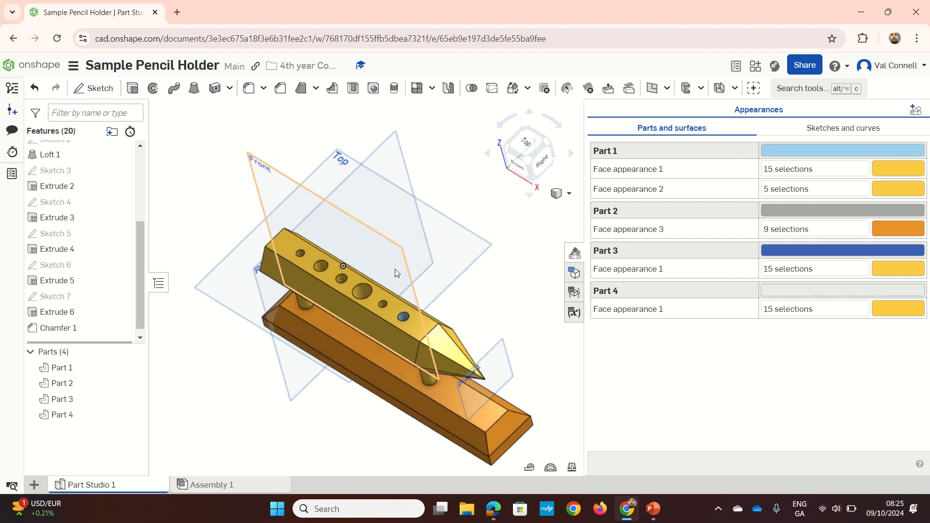
{"action": "scroll", "coordinate": [406, 300], "scroll_direction": "up", "scroll_amount": 6}
{"action": "mouse_move", "coordinate": [411, 323]}
{"action": "right_mouse_down"}
{"action": "mouse_move", "coordinate": [405, 336]}
{"action": "mouse_move", "coordinate": [428, 320]}
{"action": "right_mouse_up"}
{"action": "scroll", "coordinate": [402, 333], "scroll_direction": "up", "scroll_amount": 2}
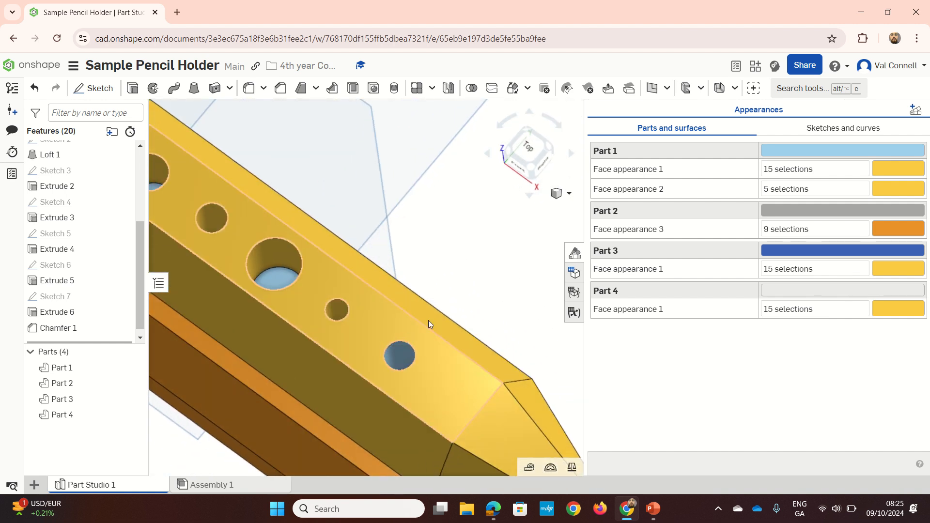
{"action": "double_click", "coordinate": [736, 170]}
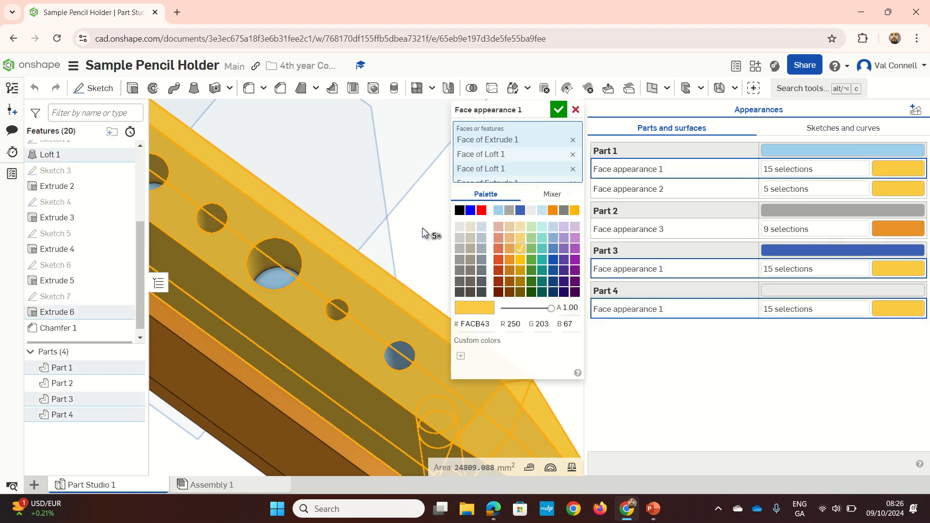
{"action": "left_click", "coordinate": [286, 274]}
{"action": "scroll", "coordinate": [293, 209], "scroll_direction": "down", "scroll_amount": 3}
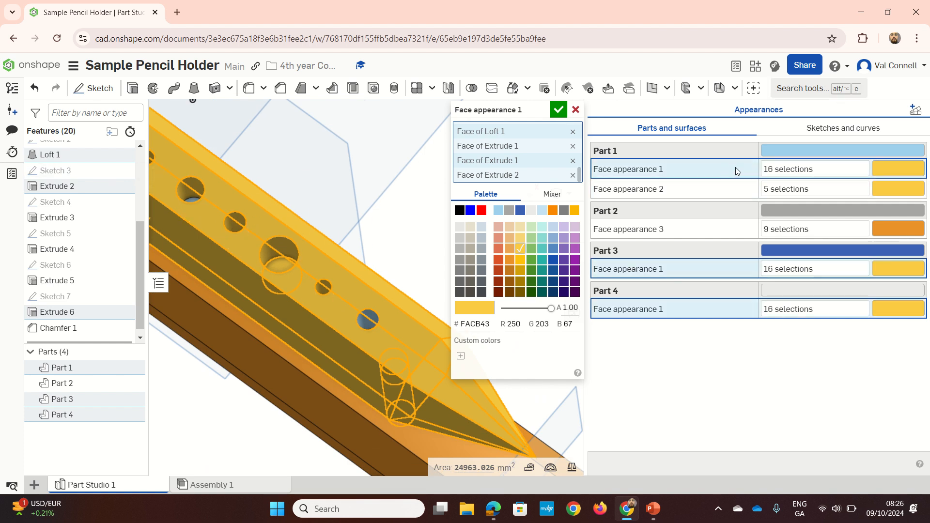
{"action": "left_click", "coordinate": [193, 199]}
{"action": "left_click", "coordinate": [364, 322]}
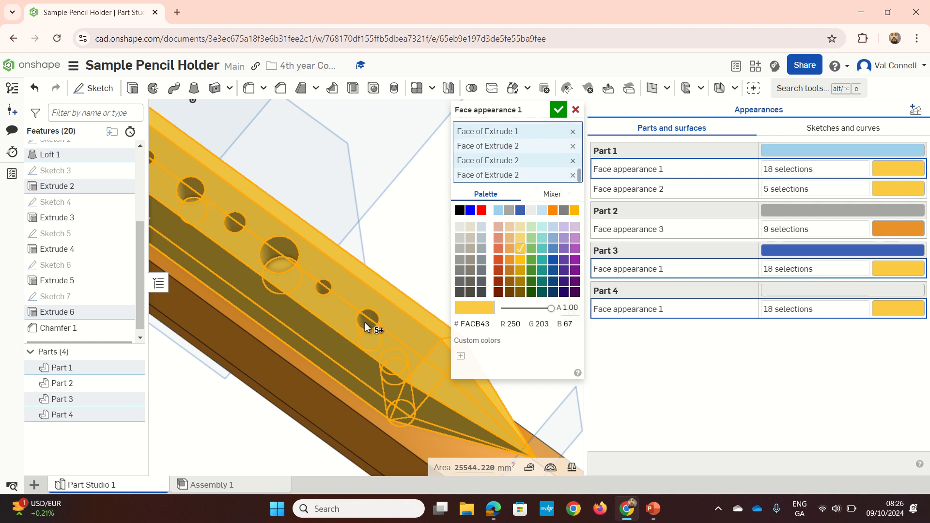
Add the floors of the four remaining pencil holes to Face appearance 1 and accept the change.
{"action": "right_click_drag", "start_coordinate": [365, 322], "coordinate": [369, 336]}
{"action": "left_click", "coordinate": [369, 334]}
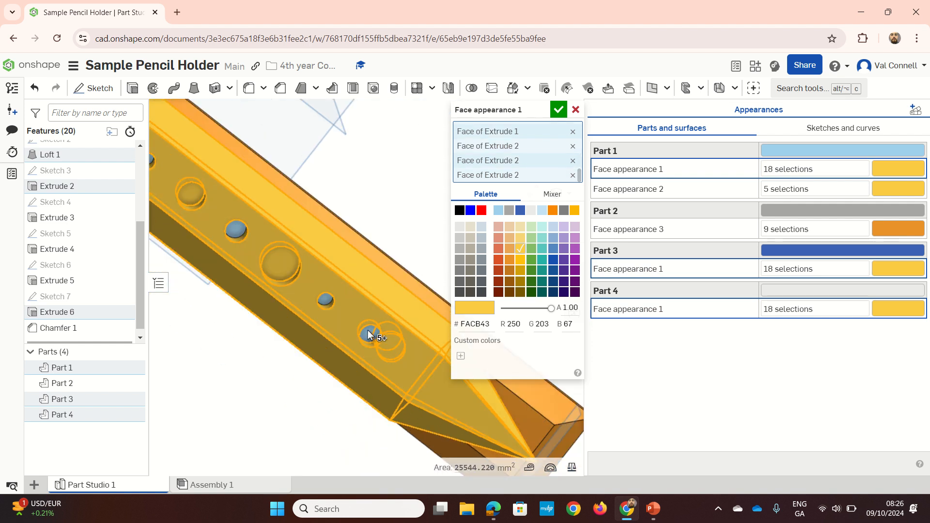
{"action": "left_click", "coordinate": [324, 301]}
{"action": "left_click", "coordinate": [236, 231]}
{"action": "scroll", "coordinate": [236, 231], "scroll_direction": "down", "scroll_amount": 2}
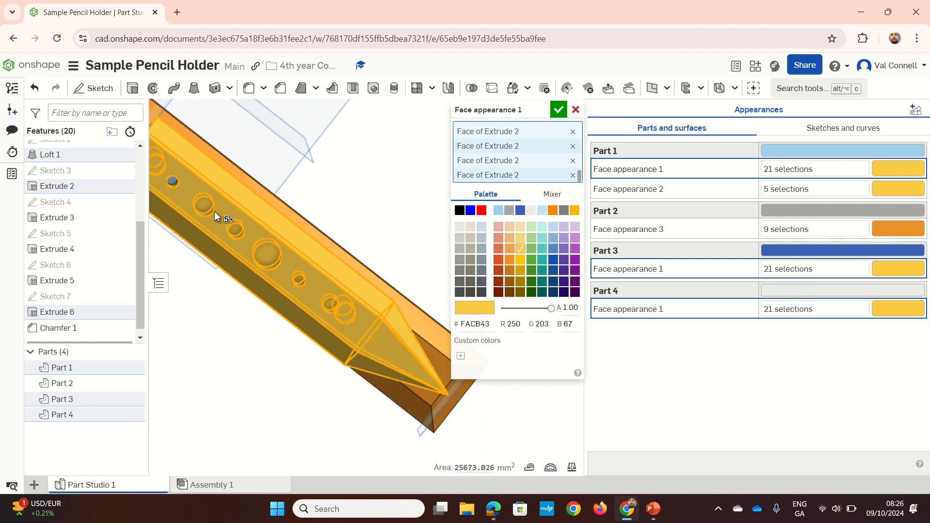
{"action": "left_click", "coordinate": [176, 181]}
{"action": "right_click_drag", "start_coordinate": [176, 181], "coordinate": [174, 158]}
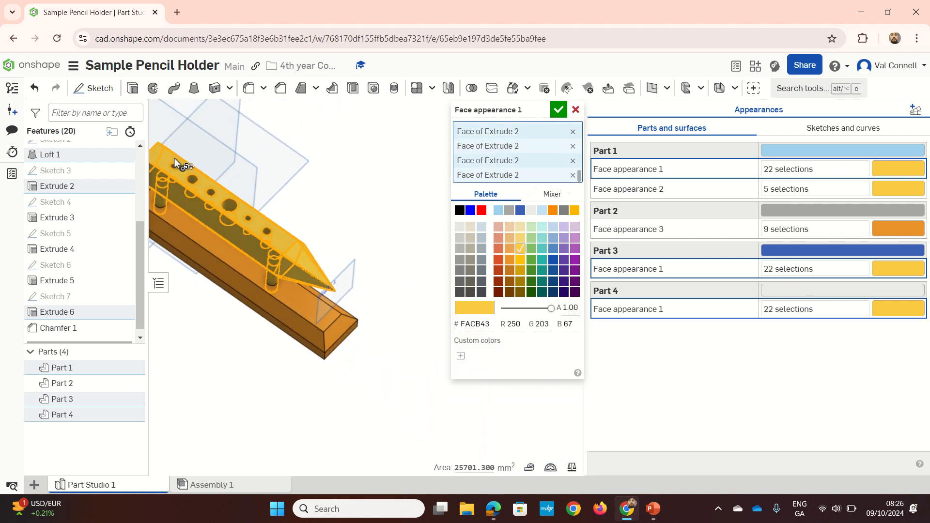
{"action": "left_click", "coordinate": [557, 111]}
{"action": "scroll", "coordinate": [376, 207], "scroll_direction": "down", "scroll_amount": 3}
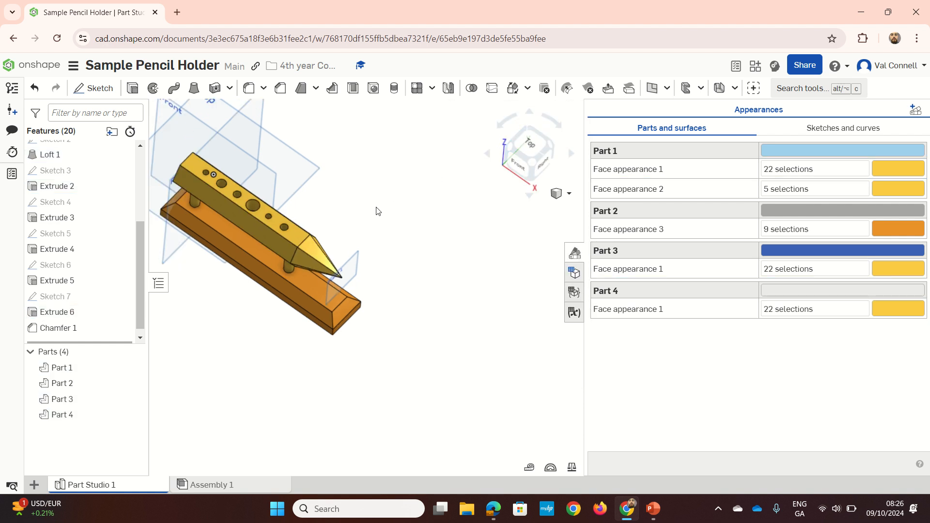
{"action": "mouse_move", "coordinate": [376, 207]}
{"action": "right_mouse_down"}
{"action": "mouse_move", "coordinate": [315, 196]}
{"action": "mouse_move", "coordinate": [349, 166]}
{"action": "mouse_move", "coordinate": [301, 192]}
{"action": "mouse_move", "coordinate": [353, 218]}
{"action": "mouse_move", "coordinate": [363, 208]}
{"action": "mouse_move", "coordinate": [246, 237]}
{"action": "mouse_move", "coordinate": [270, 228]}
{"action": "mouse_move", "coordinate": [266, 183]}
{"action": "right_mouse_up"}
{"action": "scroll", "coordinate": [246, 237], "scroll_direction": "up", "scroll_amount": 3}
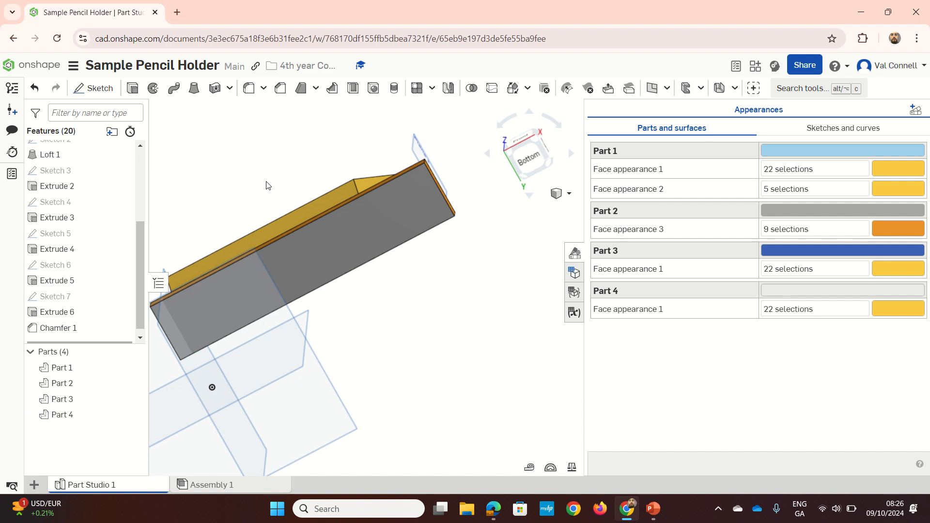
{"action": "left_click", "coordinate": [700, 306]}
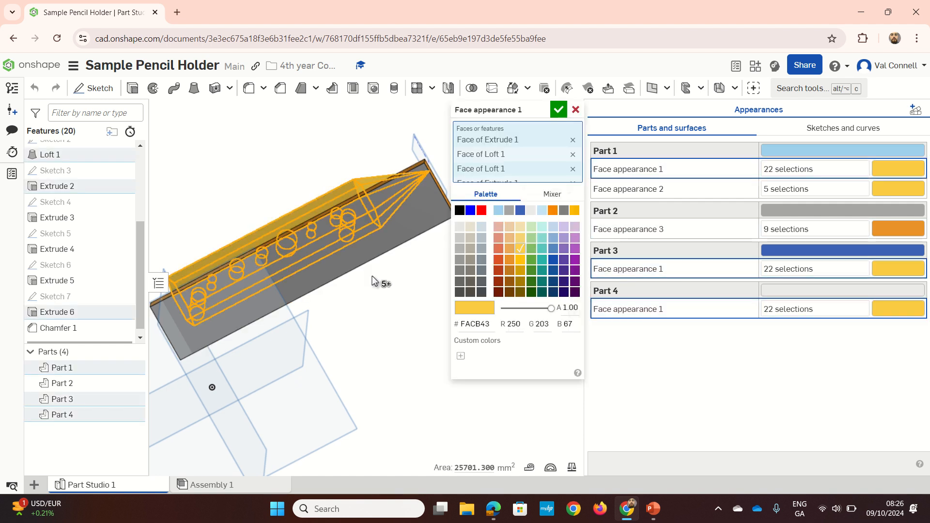
{"action": "left_click", "coordinate": [330, 251]}
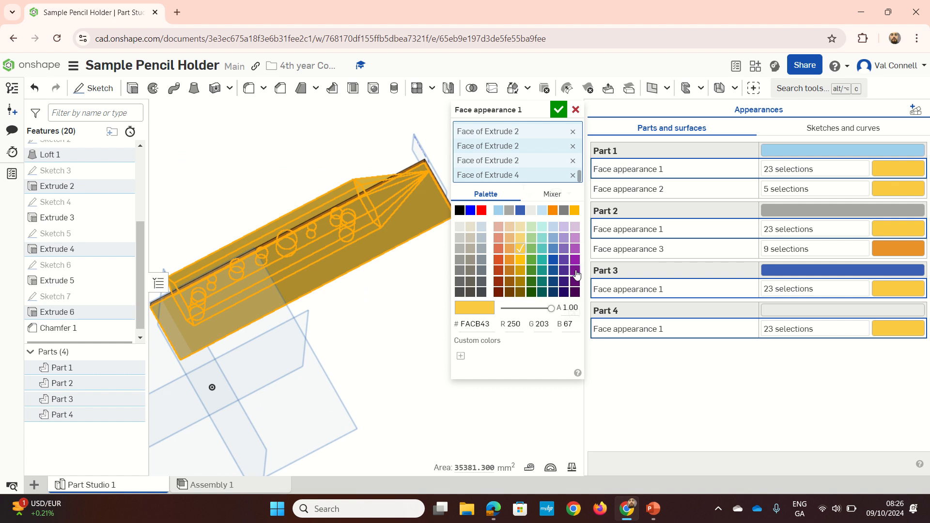
{"action": "scroll", "coordinate": [399, 292], "scroll_direction": "up", "scroll_amount": 2}
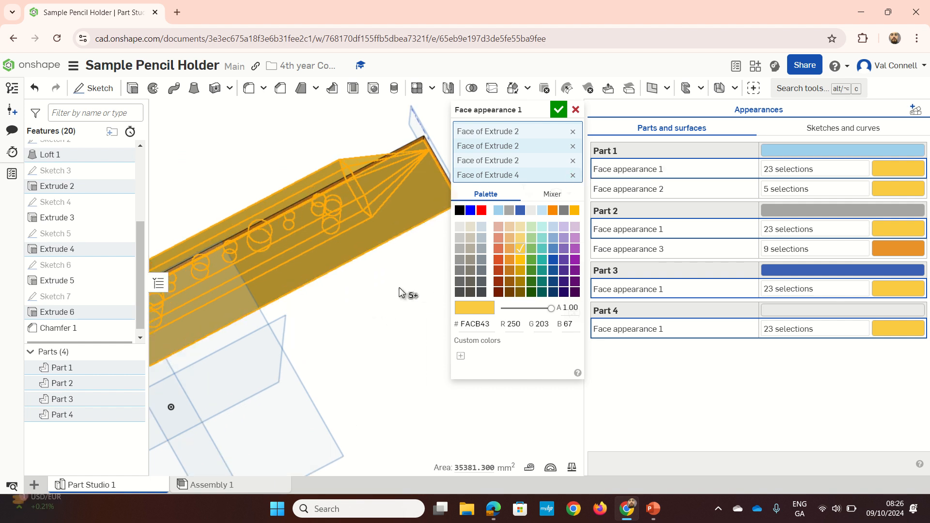
{"action": "left_click", "coordinate": [575, 110]}
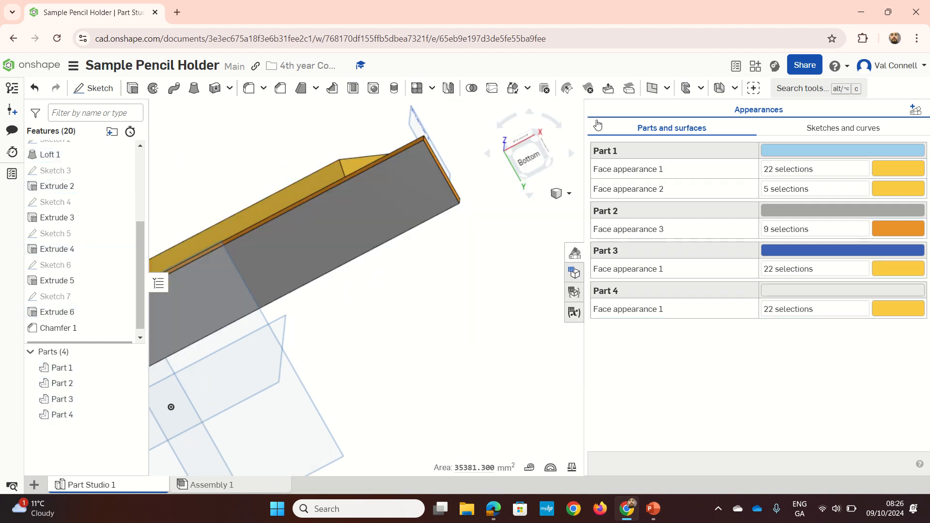
Add the underside of the base to the orange Face appearance 3 and accept the change.
{"action": "left_click", "coordinate": [798, 229]}
{"action": "left_click", "coordinate": [390, 207]}
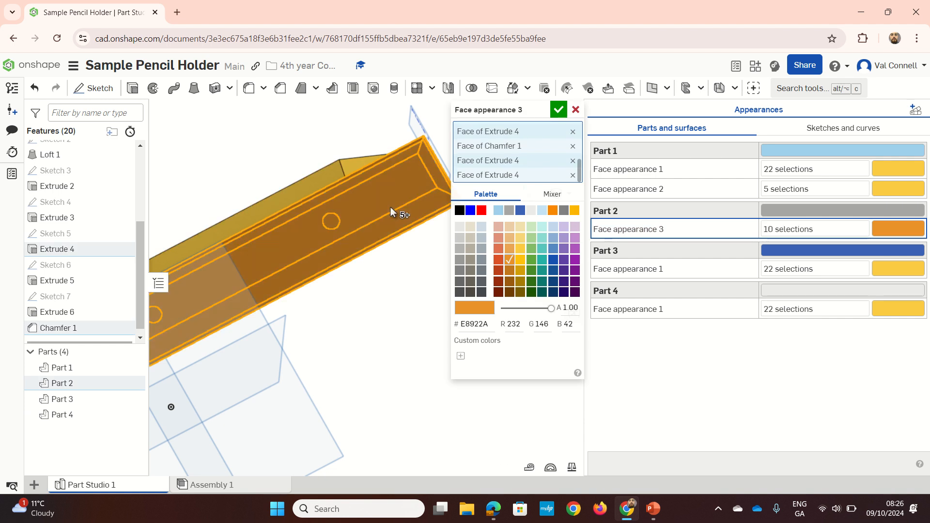
{"action": "left_click", "coordinate": [560, 110]}
Inspect the coloured pencil, dowels and base from several angles.
{"action": "scroll", "coordinate": [343, 181], "scroll_direction": "down", "scroll_amount": 3}
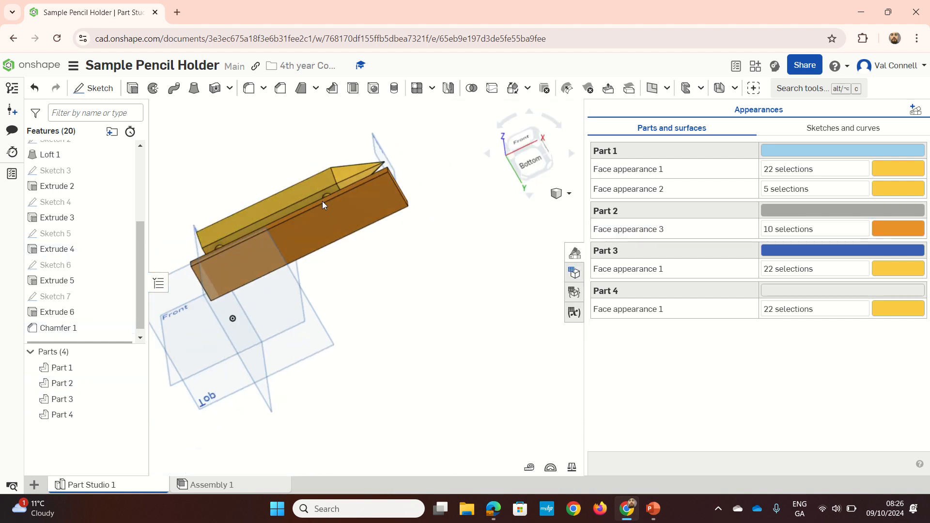
{"action": "right_click_drag", "start_coordinate": [321, 202], "coordinate": [375, 277]}
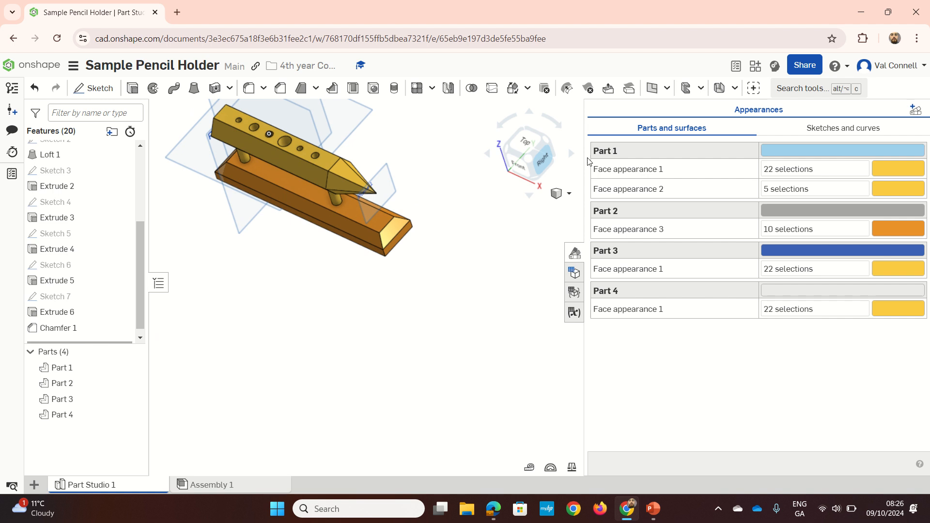
{"action": "scroll", "coordinate": [197, 237], "scroll_direction": "down", "scroll_amount": 3}
{"action": "scroll", "coordinate": [224, 199], "scroll_direction": "up", "scroll_amount": 6}
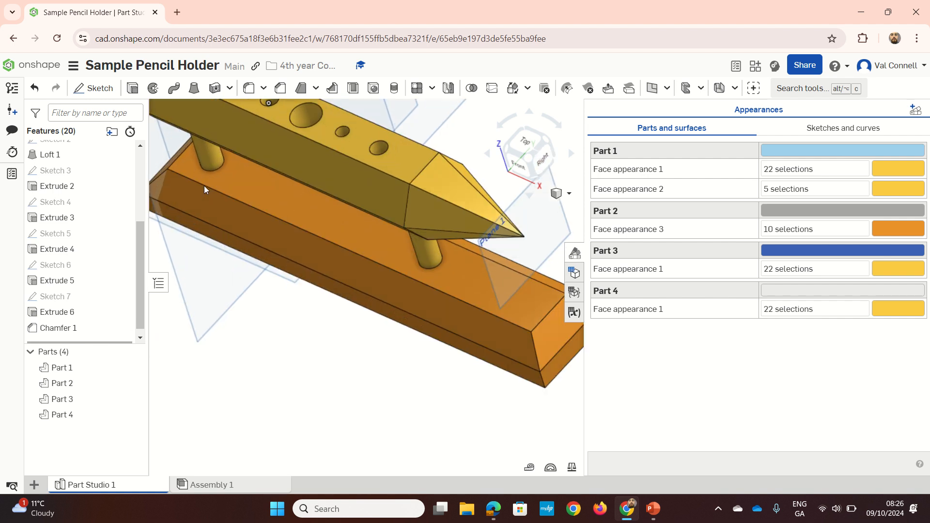
{"action": "scroll", "coordinate": [204, 185], "scroll_direction": "down", "scroll_amount": 2}
{"action": "right_click_drag", "start_coordinate": [205, 185], "coordinate": [217, 175]}
{"action": "scroll", "coordinate": [216, 176], "scroll_direction": "down", "scroll_amount": 2}
{"action": "mouse_move", "coordinate": [354, 6]}
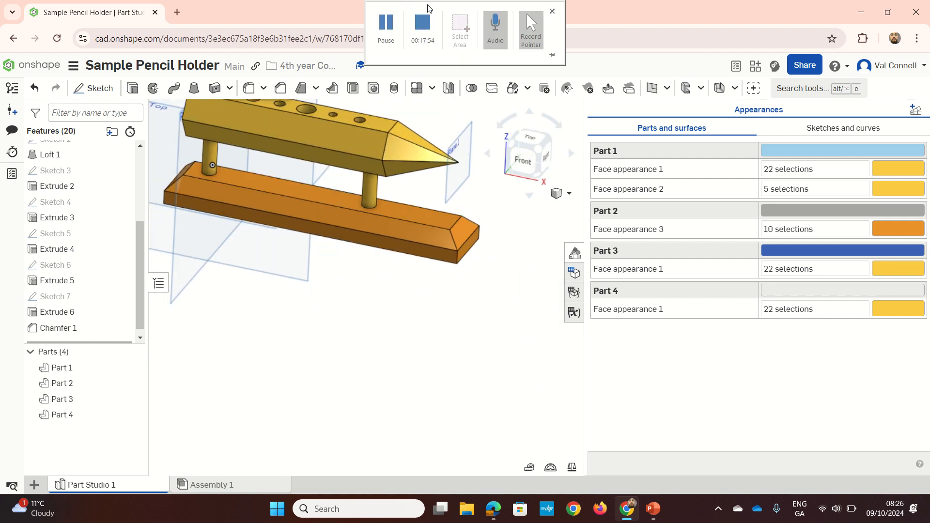